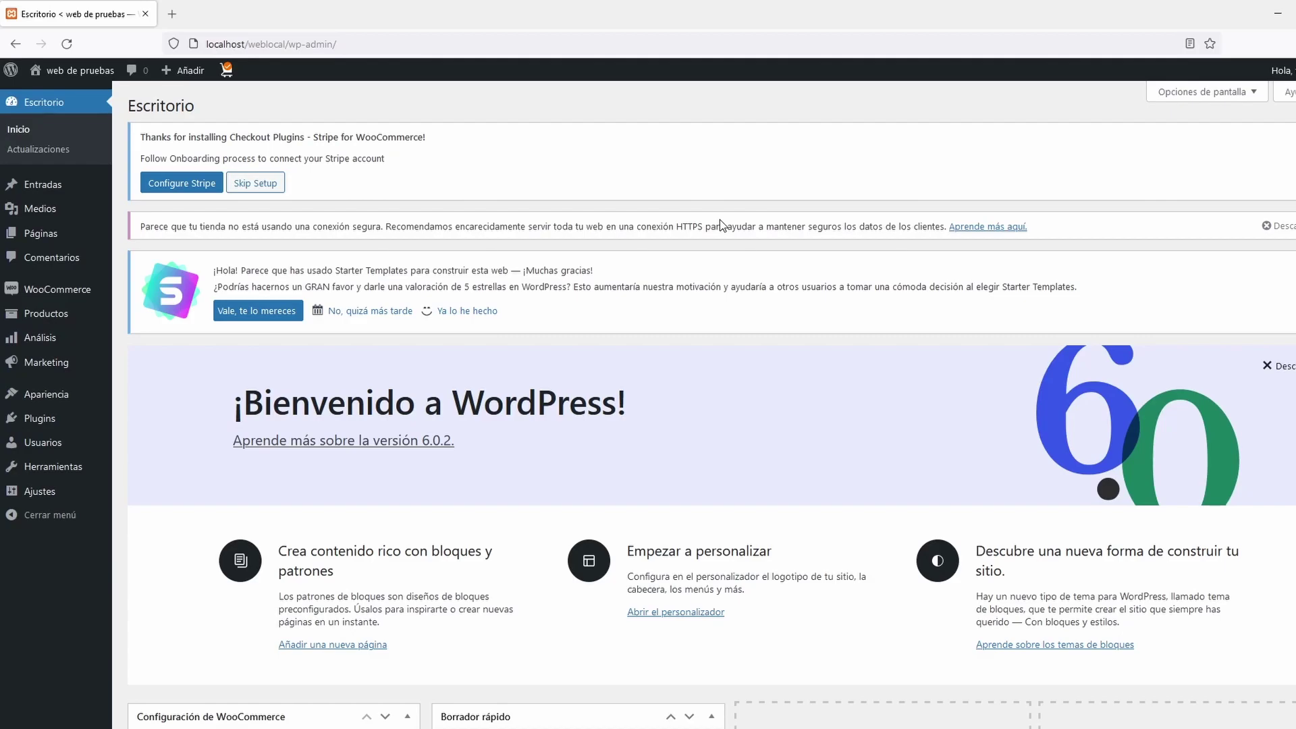
- Go to the page for adding new plugins and search the directory for "woocommerce"
{"action": "mouse_move", "coordinate": [52, 295]}
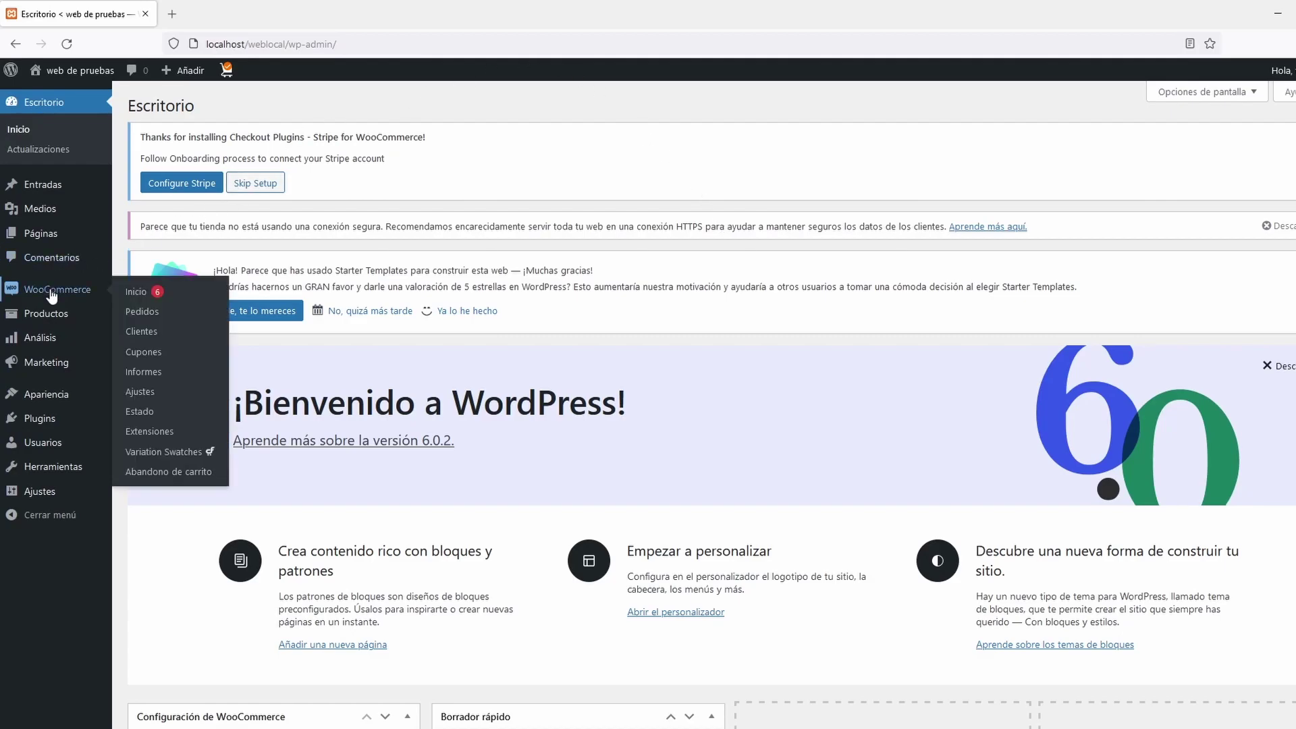
{"action": "left_click", "coordinate": [40, 417]}
{"action": "left_click", "coordinate": [215, 106]}
{"action": "left_click", "coordinate": [1189, 236]}
{"action": "type", "text": "woocommerce"}
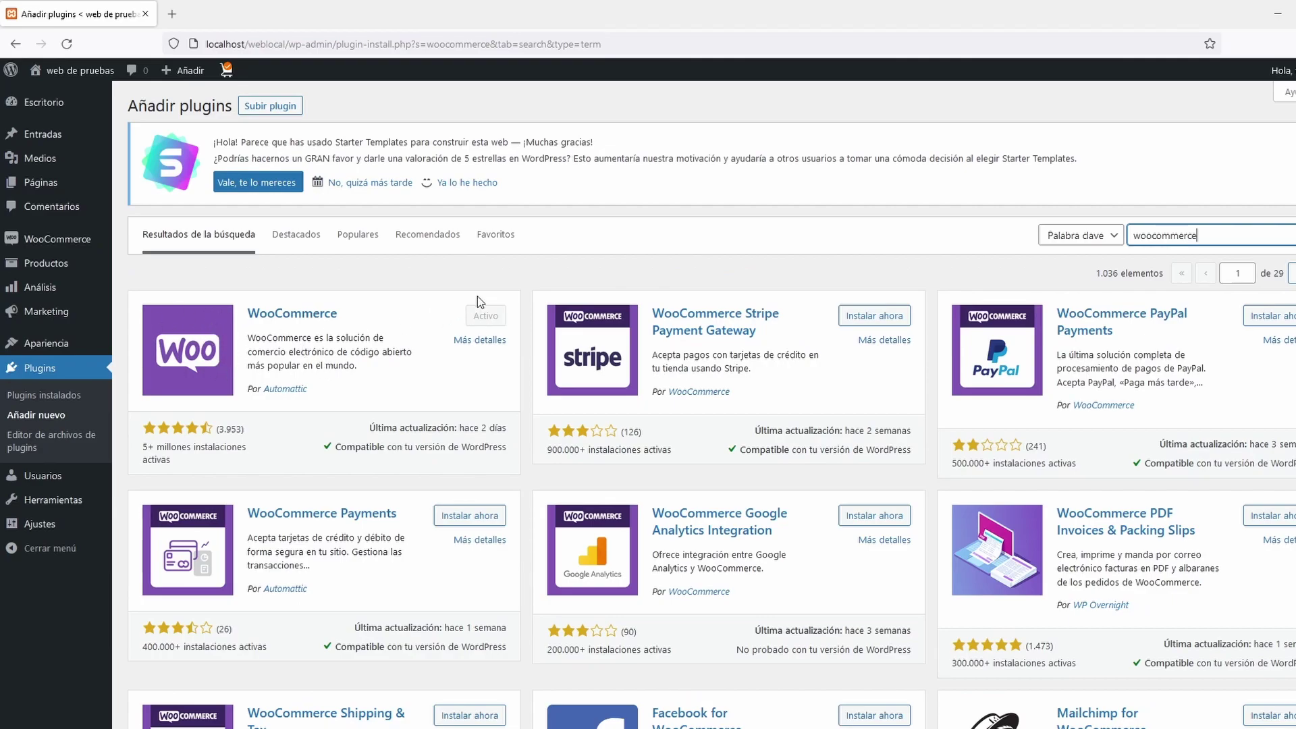
- Open the WooCommerce setup wizard and submit the store details with España — La Coruña as country/region
{"action": "left_click", "coordinate": [44, 244]}
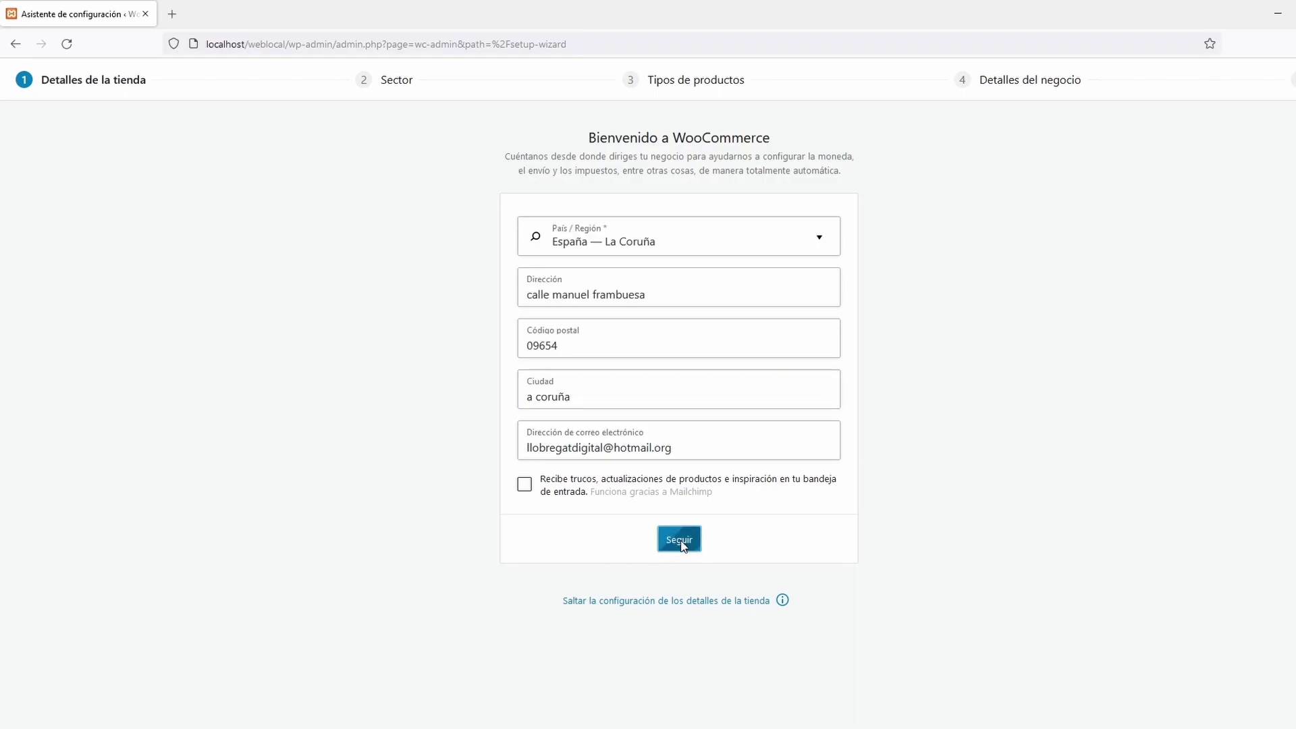
{"action": "left_click", "coordinate": [679, 541]}
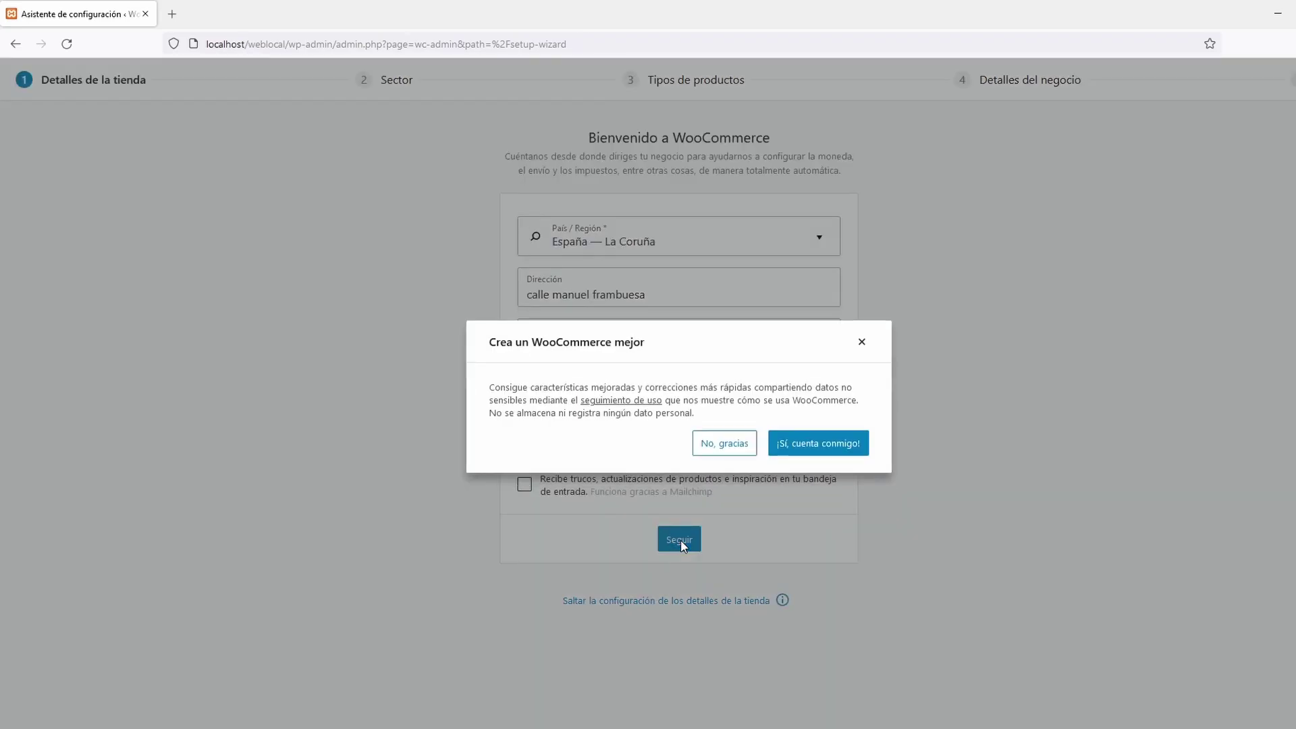
{"action": "left_click", "coordinate": [681, 540]}
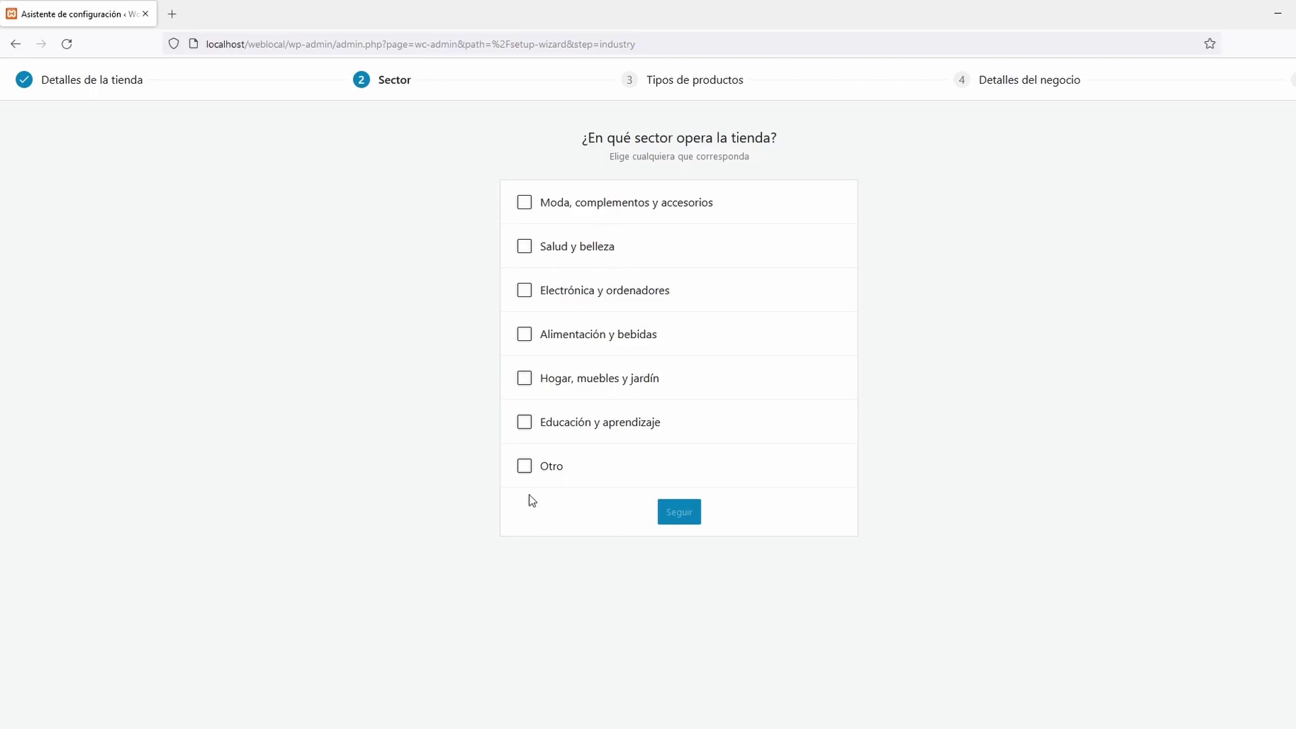
- Choose only Alimentación y bebidas as the store's sector, leaving Otro unselected, and continue
{"action": "left_click", "coordinate": [524, 465]}
{"action": "left_click", "coordinate": [526, 335]}
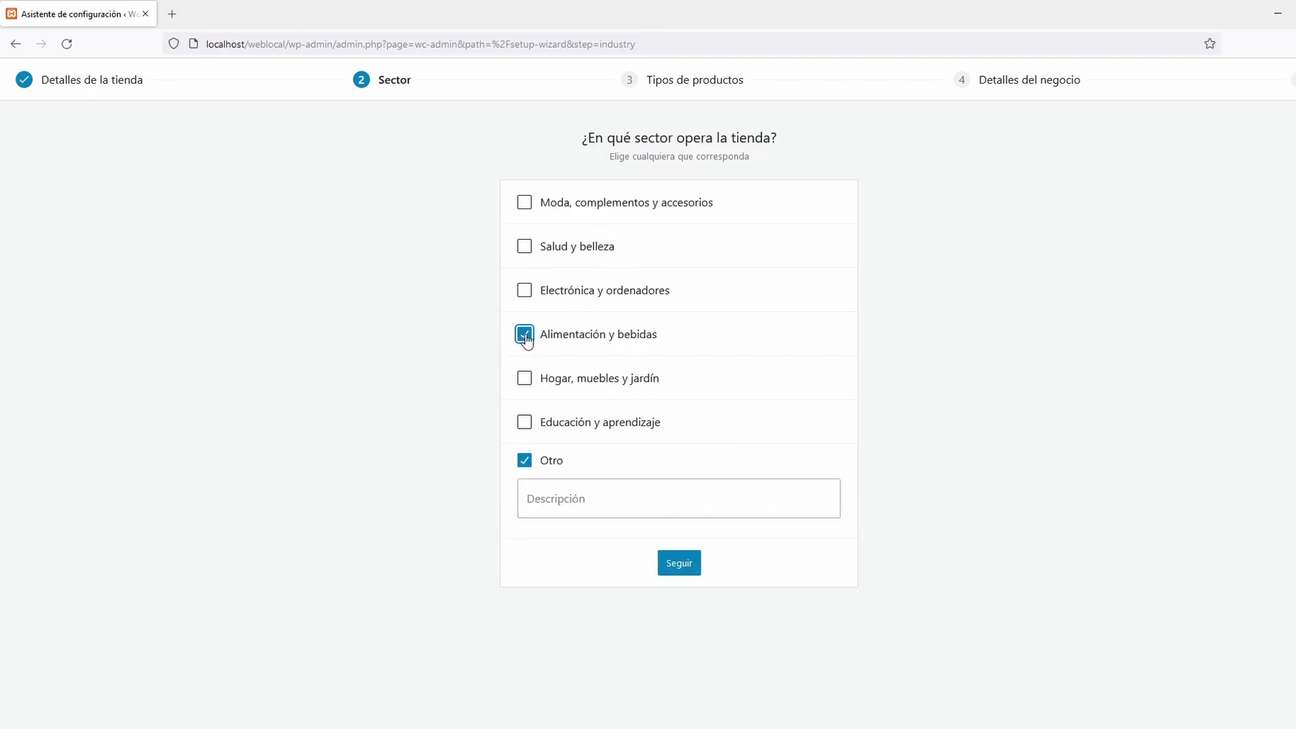
{"action": "left_click", "coordinate": [525, 460]}
{"action": "left_click", "coordinate": [675, 510]}
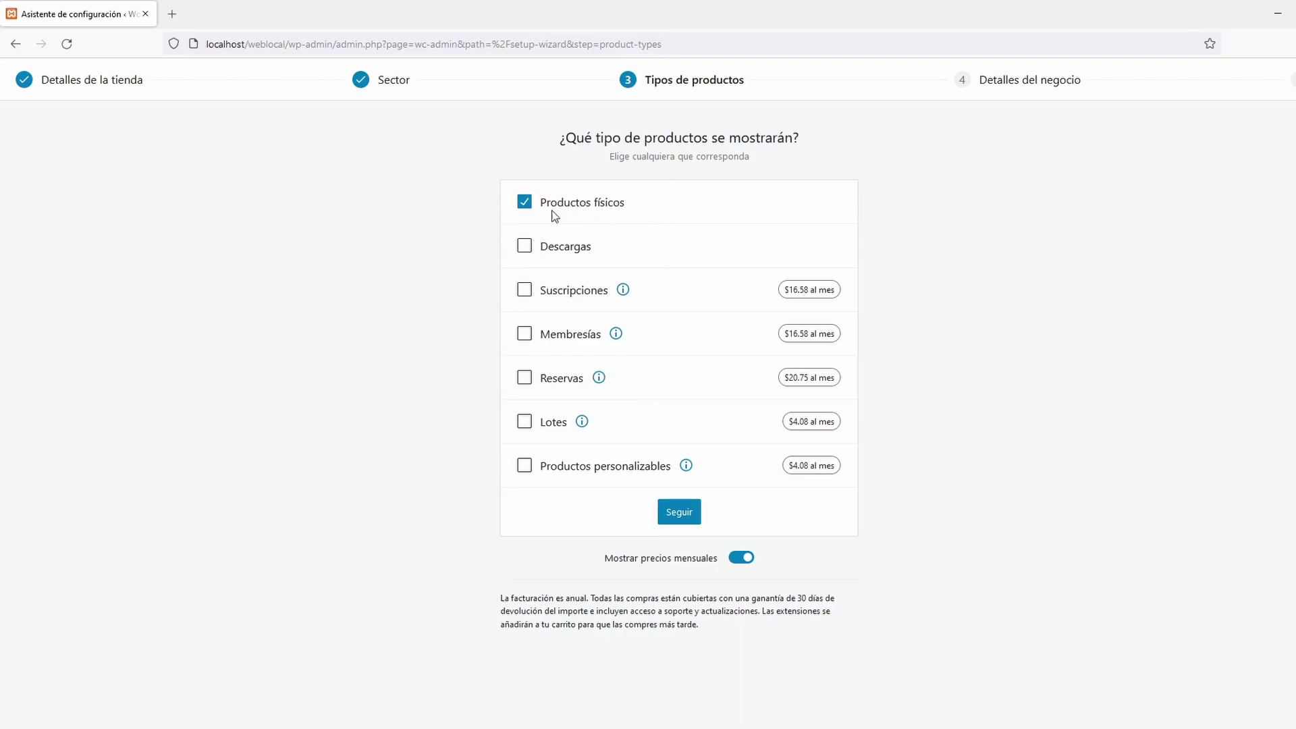
{"action": "left_click", "coordinate": [525, 251]}
{"action": "left_click", "coordinate": [525, 251]}
{"action": "left_click", "coordinate": [525, 294]}
{"action": "left_click", "coordinate": [525, 295]}
{"action": "double_click", "coordinate": [525, 334]}
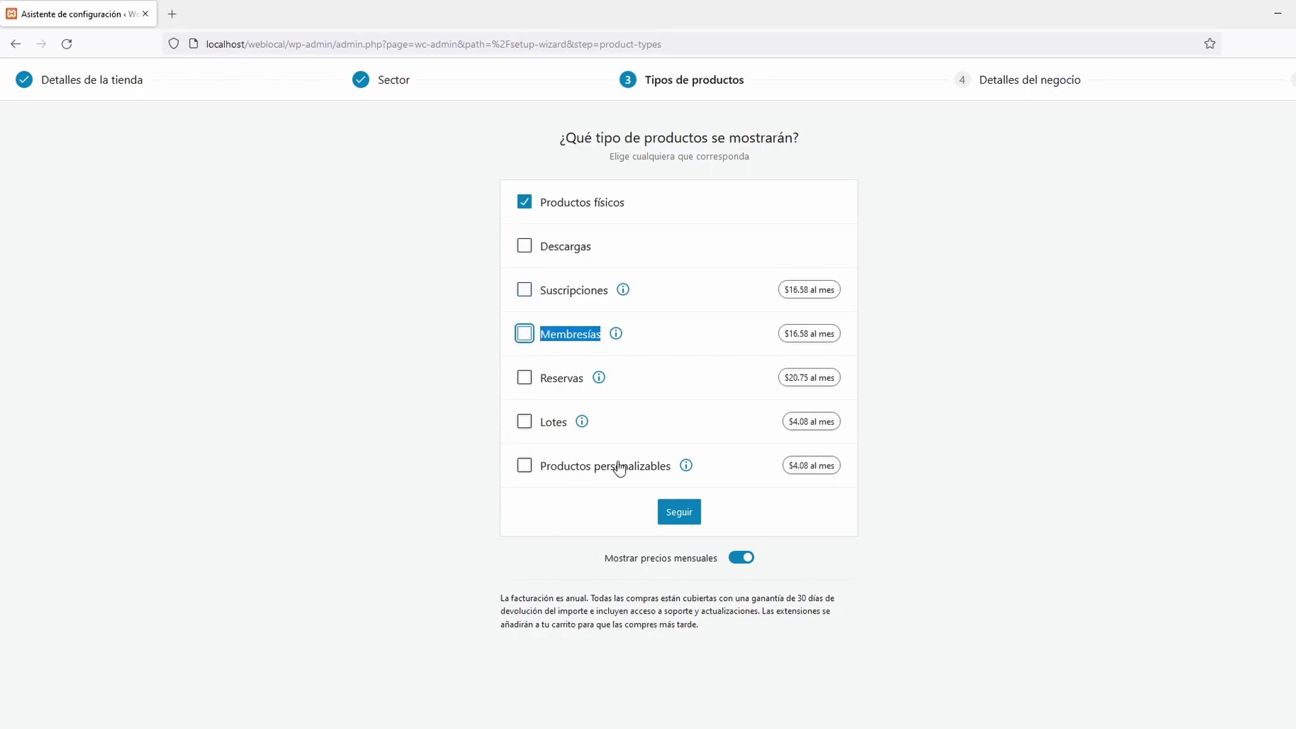
{"action": "left_click_drag", "start_coordinate": [498, 294], "coordinate": [859, 483]}
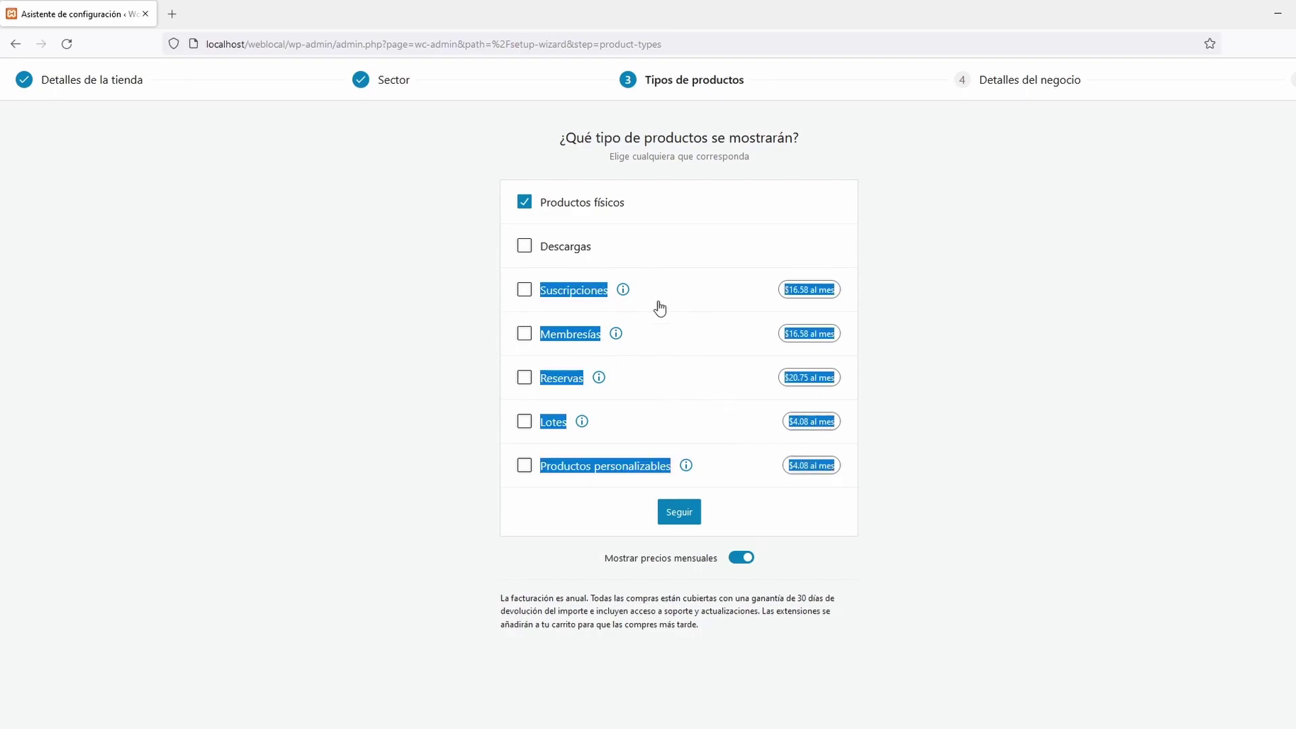
{"action": "left_click", "coordinate": [966, 261]}
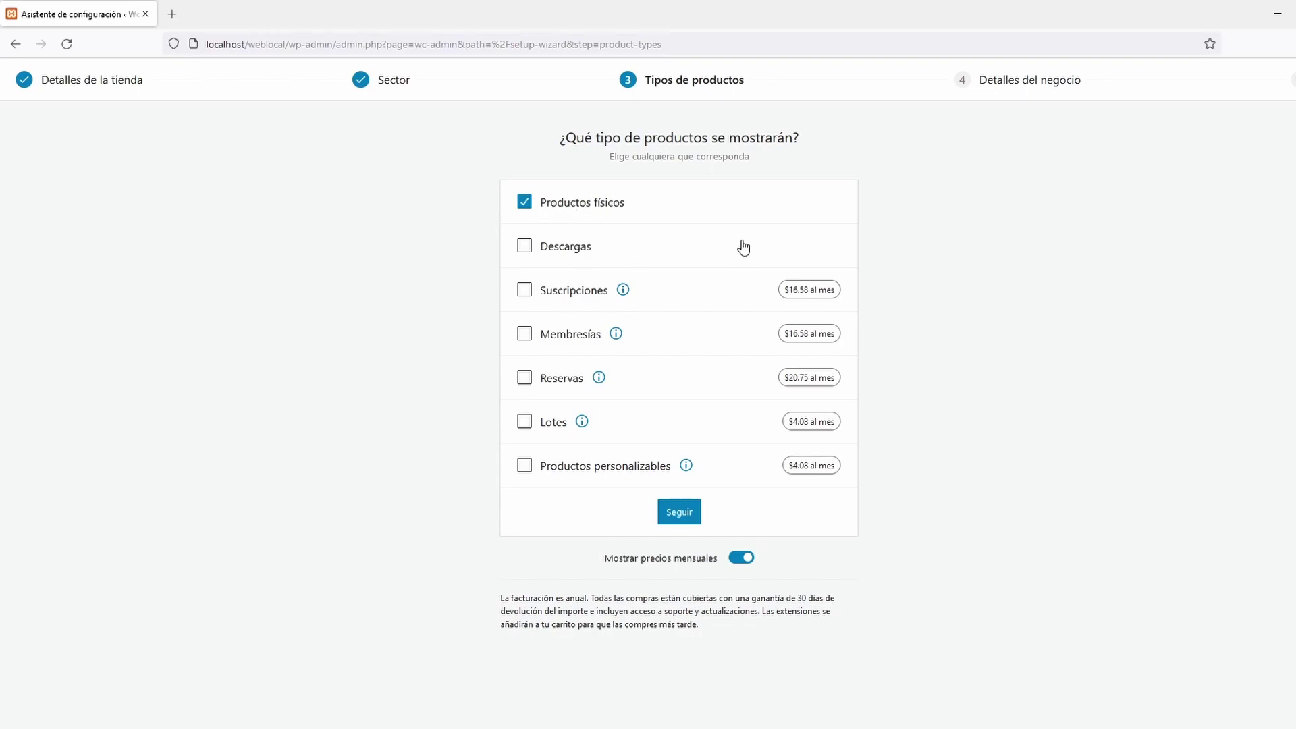
- Continue with only Productos físicos and submit the business details: 1 - 10 products, not selling elsewhere, store set up for a client
{"action": "left_click", "coordinate": [682, 514]}
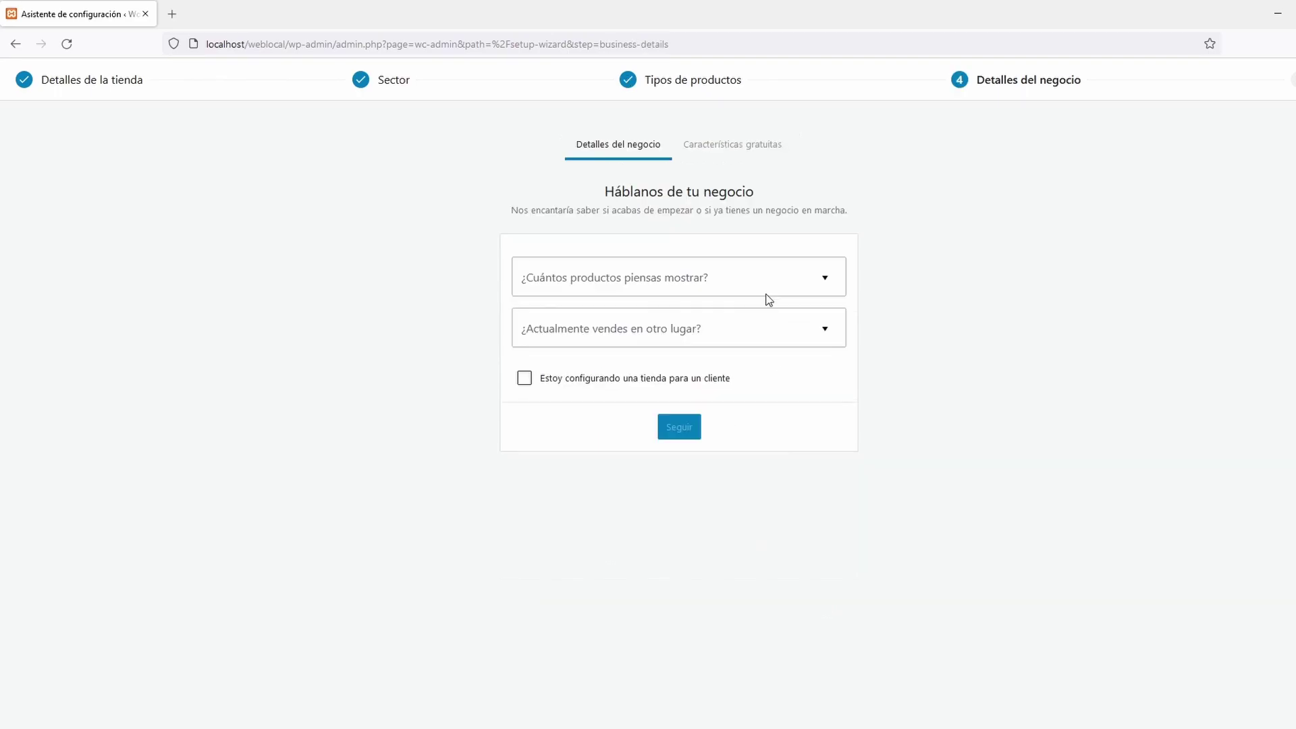
{"action": "left_click", "coordinate": [828, 284]}
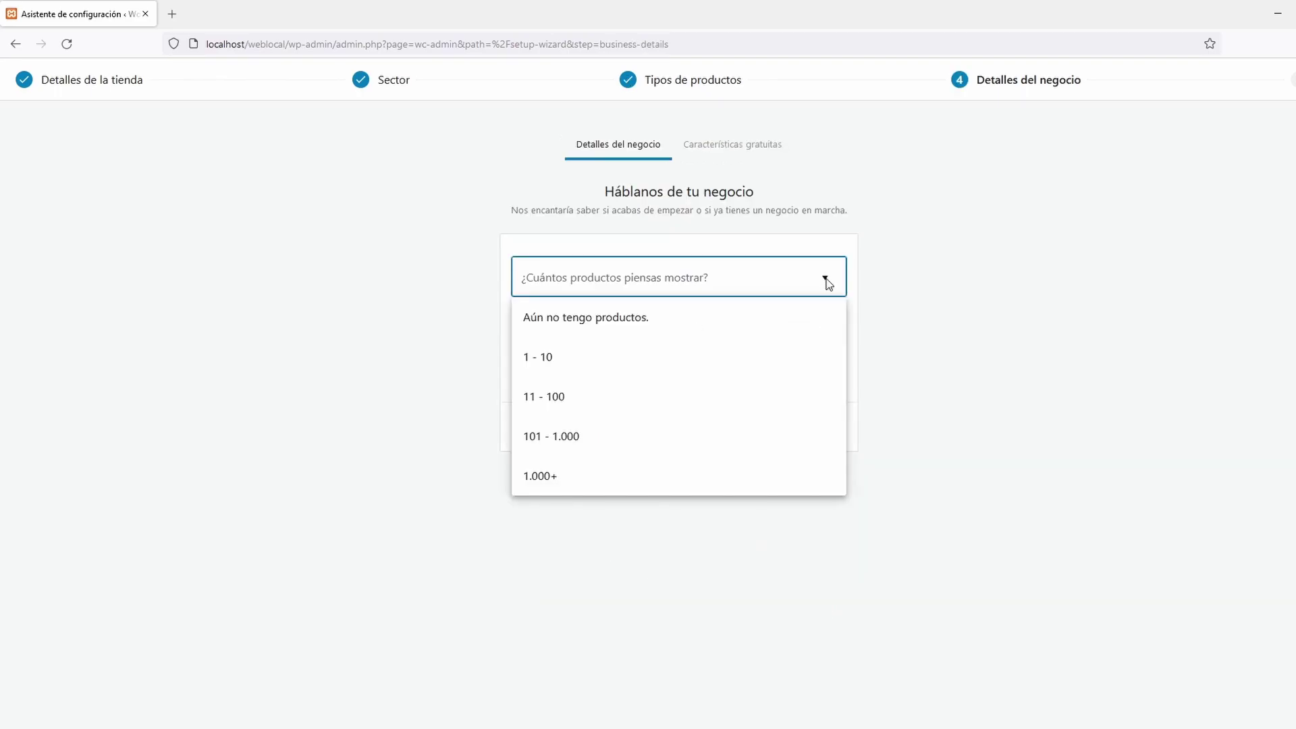
{"action": "left_click", "coordinate": [581, 369]}
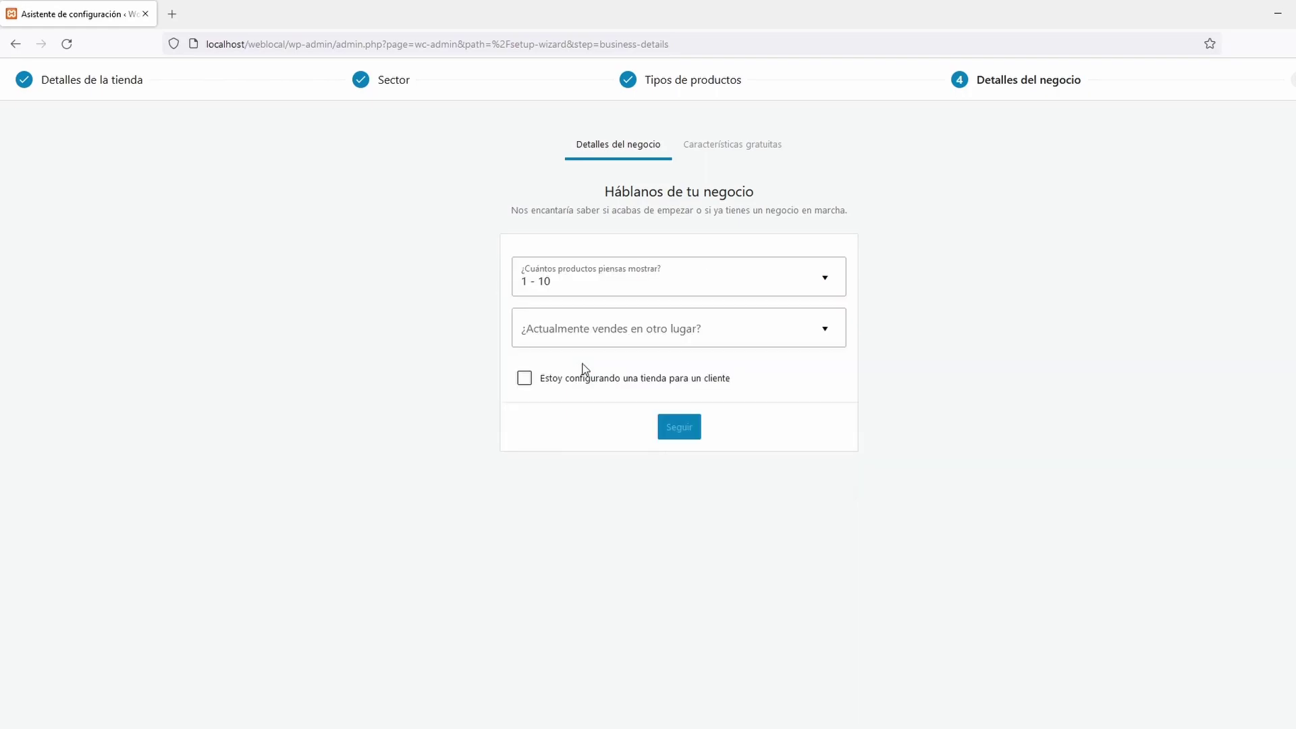
{"action": "left_click", "coordinate": [795, 341]}
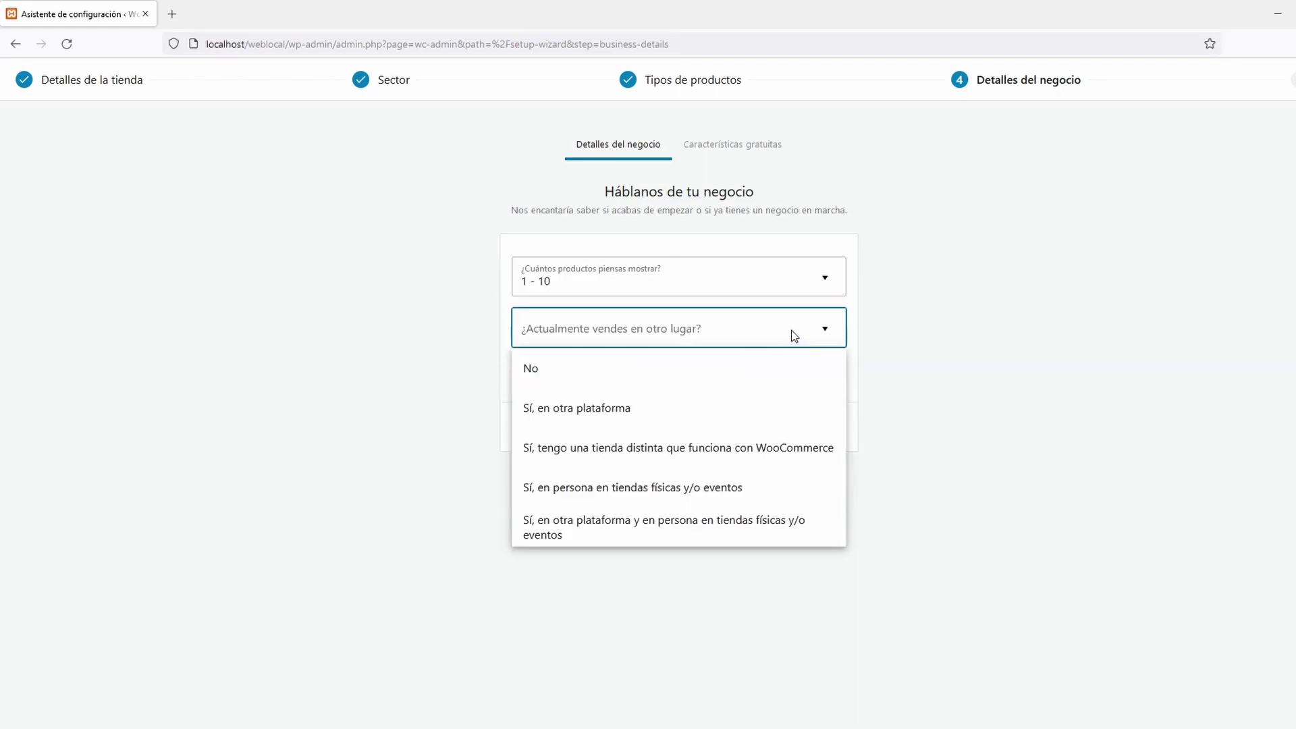
{"action": "left_click", "coordinate": [660, 379]}
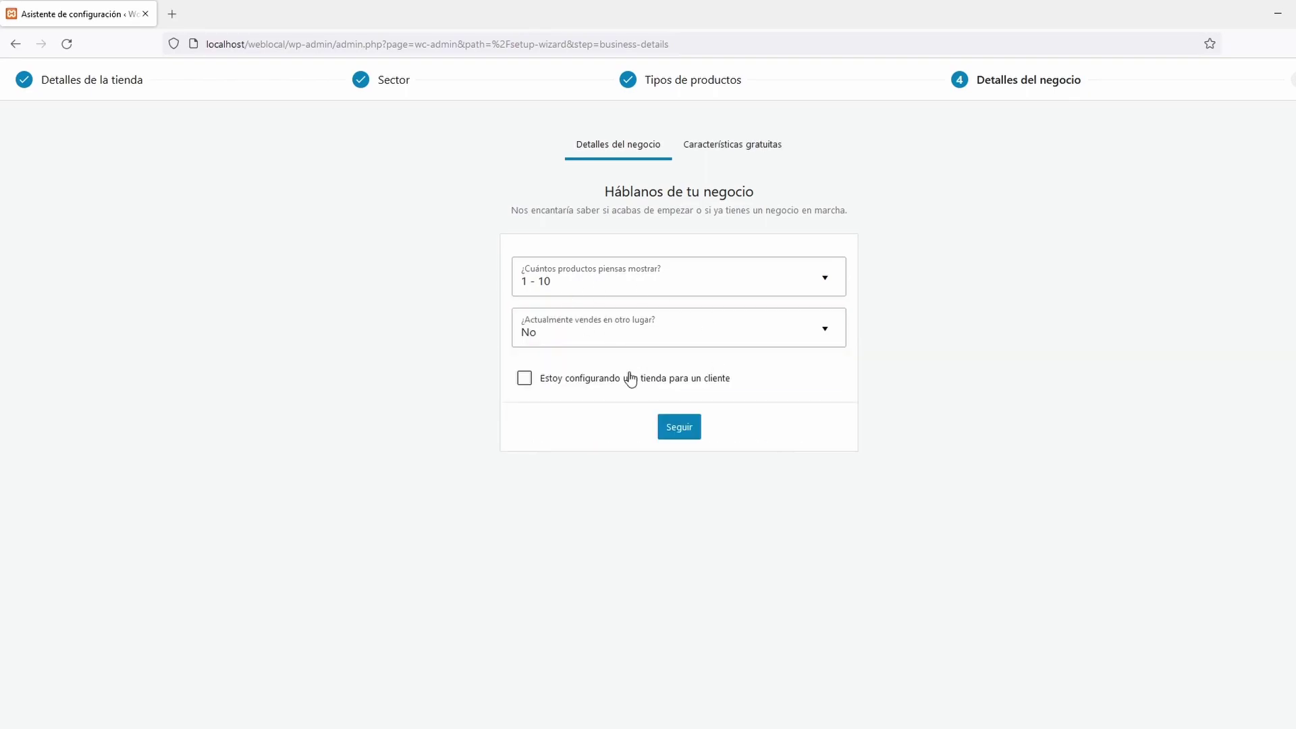
{"action": "left_click", "coordinate": [527, 379]}
{"action": "left_click", "coordinate": [683, 430]}
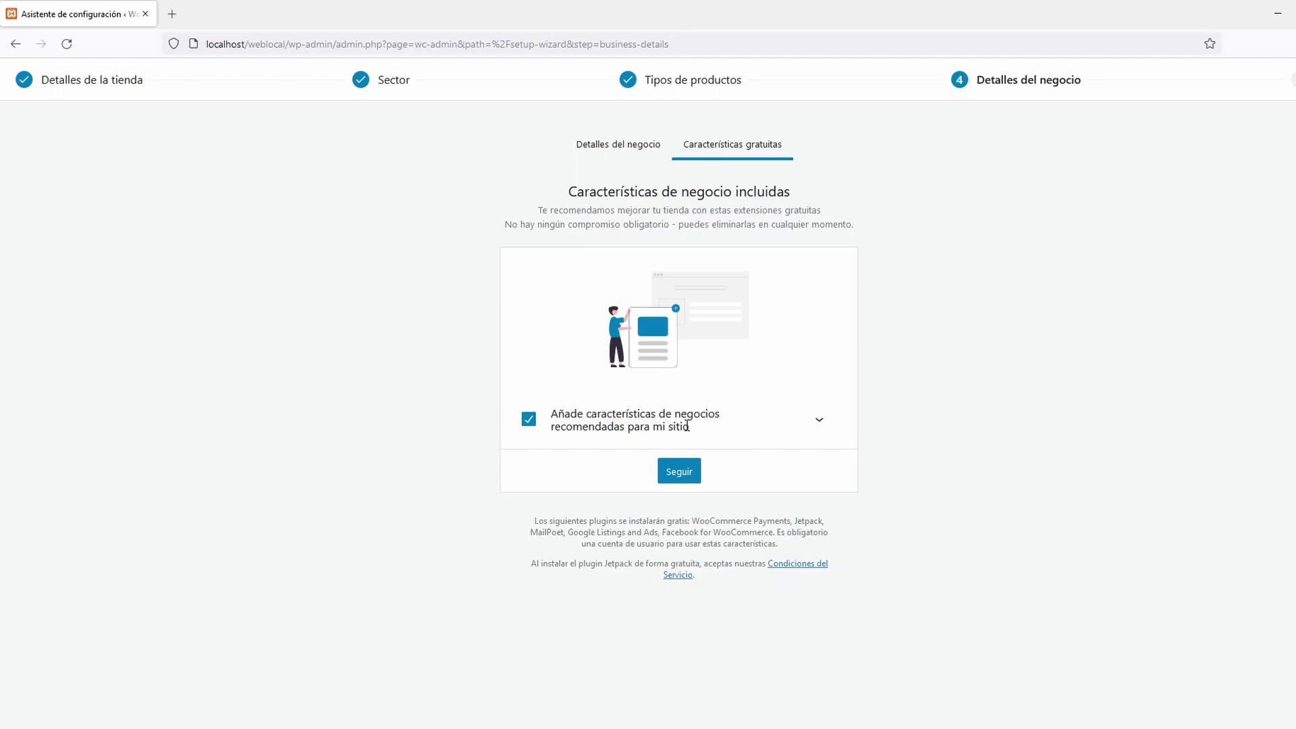
- Expand the recommended business features and continue with all the free extensions selected
{"action": "left_click", "coordinate": [818, 419]}
{"action": "scroll", "coordinate": [675, 473], "scroll_direction": "down", "scroll_amount": 4}
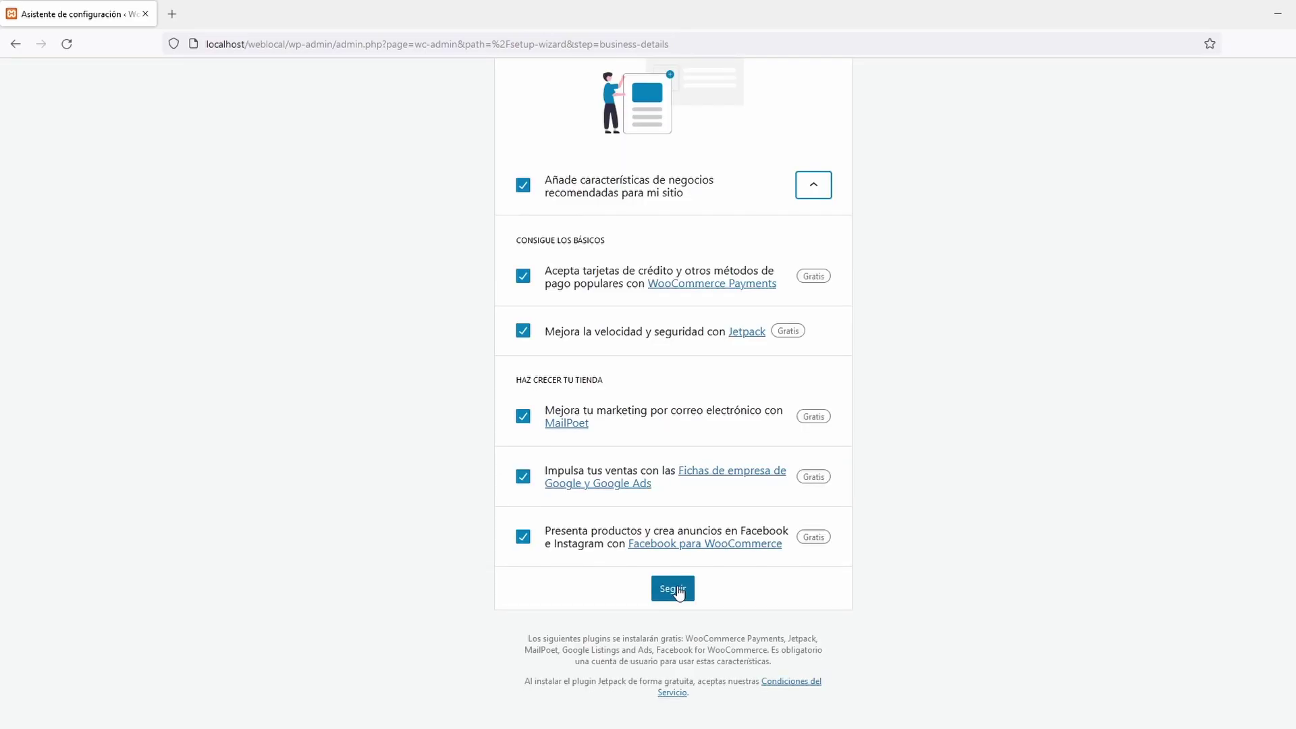
{"action": "left_click", "coordinate": [672, 588]}
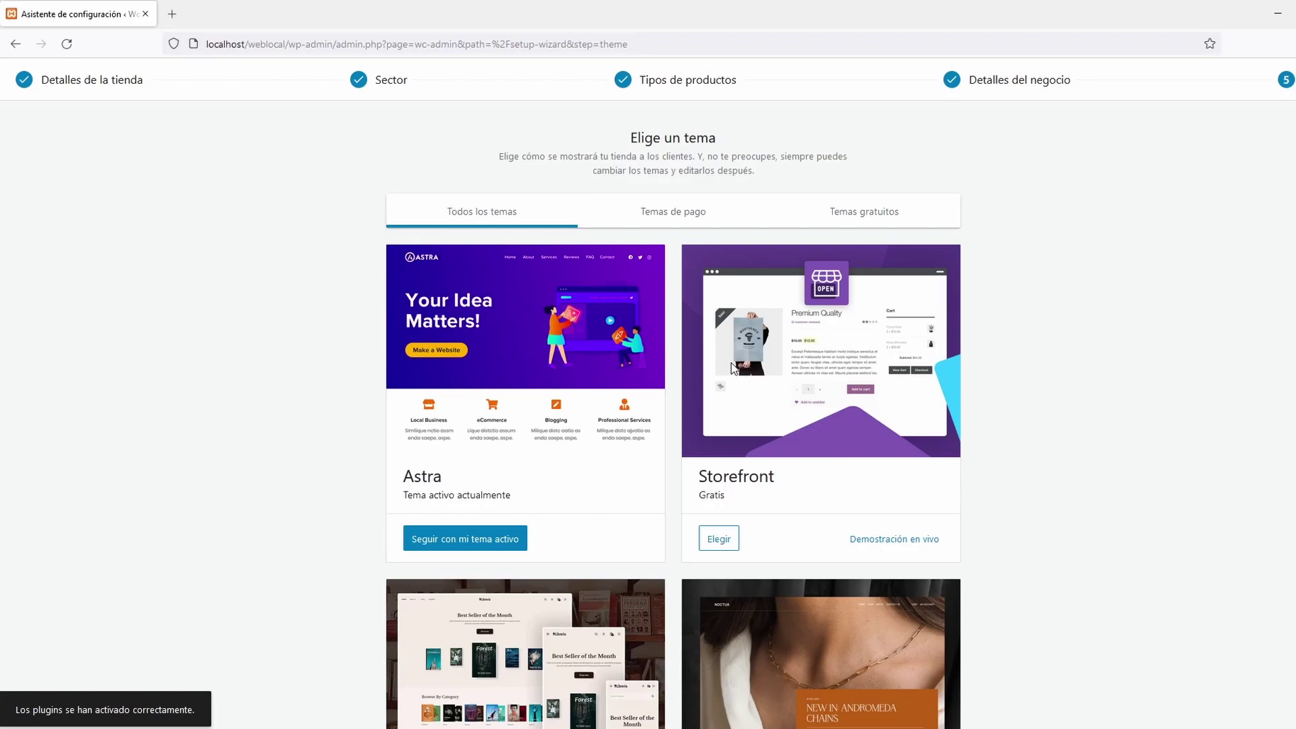
- Filter the themes to the free ones and continue with the active Astra theme
{"action": "left_click", "coordinate": [873, 213]}
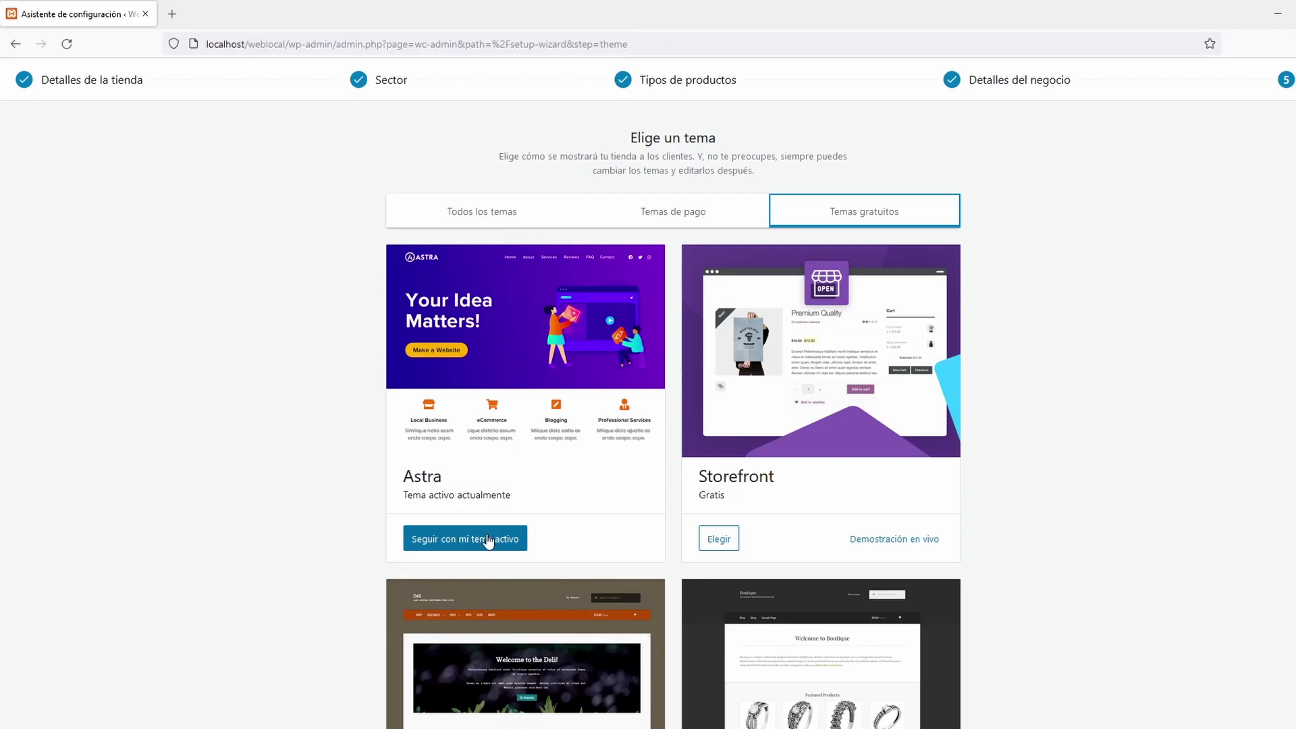
{"action": "scroll", "coordinate": [925, 497], "scroll_direction": "down", "scroll_amount": 3}
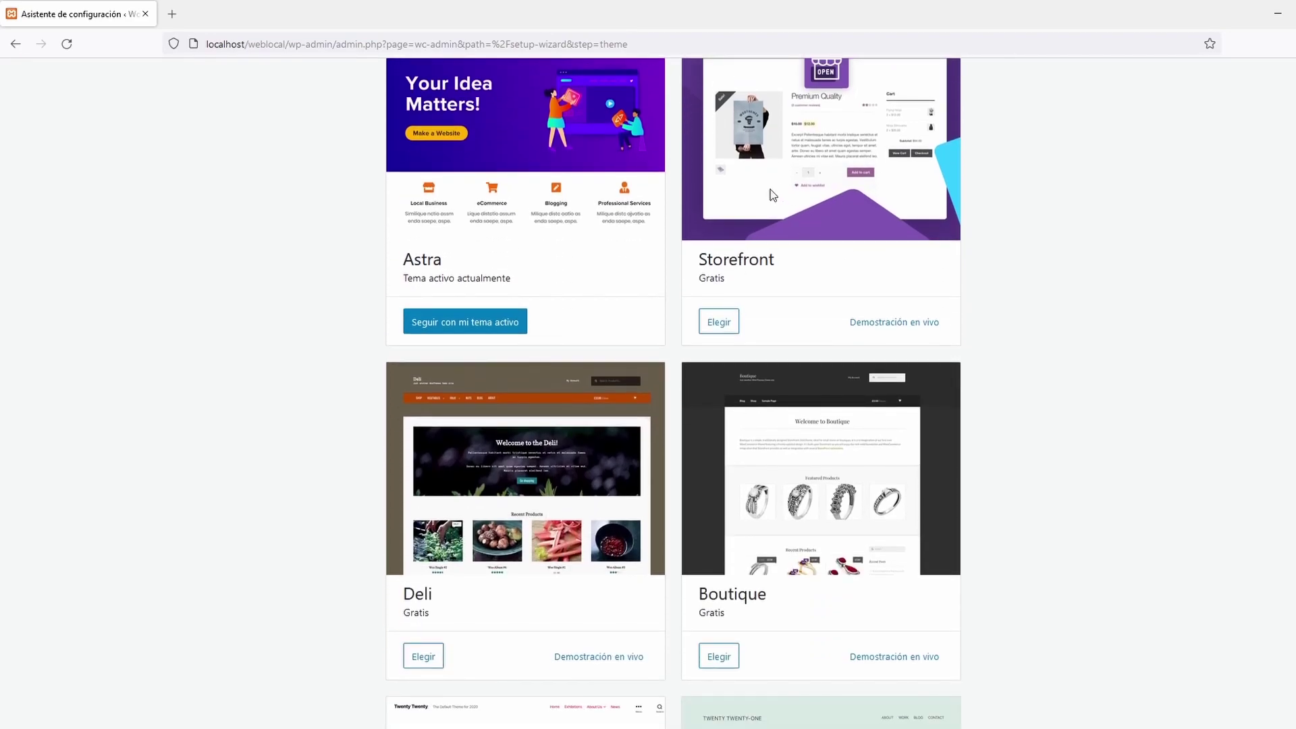
{"action": "scroll", "coordinate": [773, 234], "scroll_direction": "up", "scroll_amount": 2}
{"action": "scroll", "coordinate": [463, 391], "scroll_direction": "down", "scroll_amount": 1}
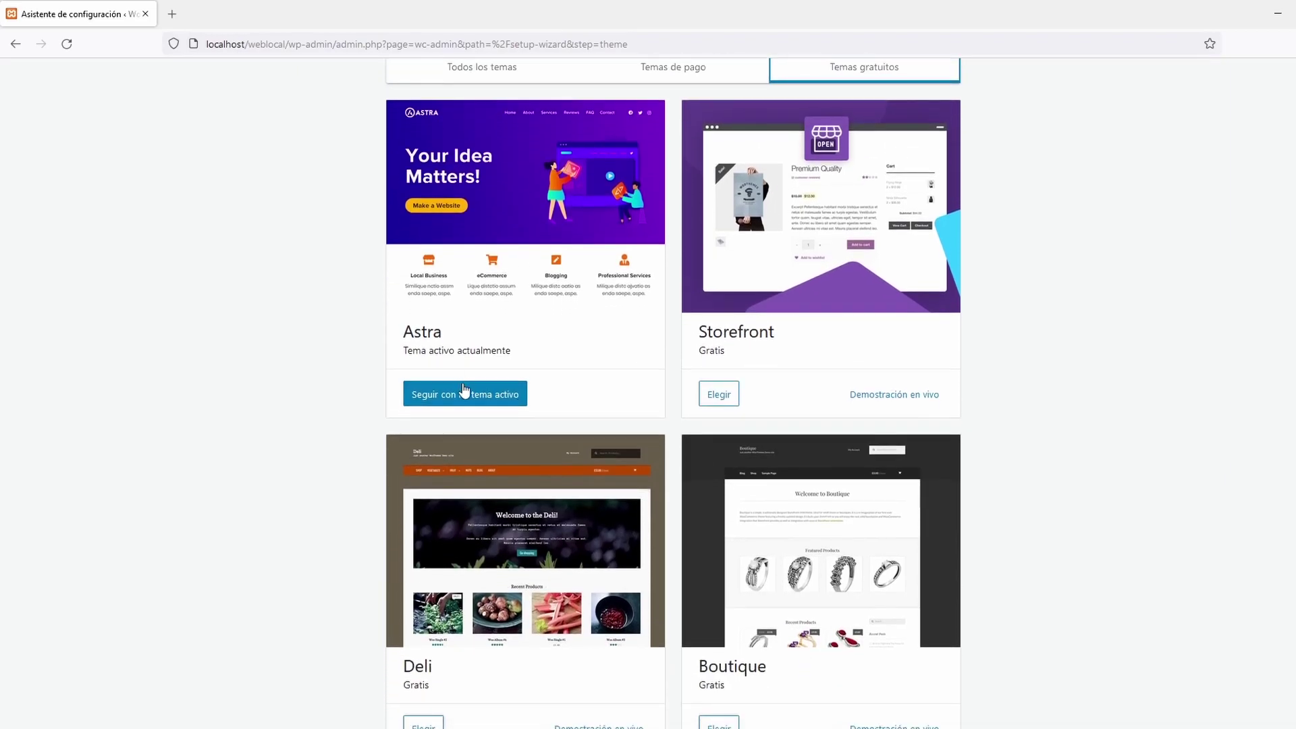
{"action": "left_click", "coordinate": [465, 396]}
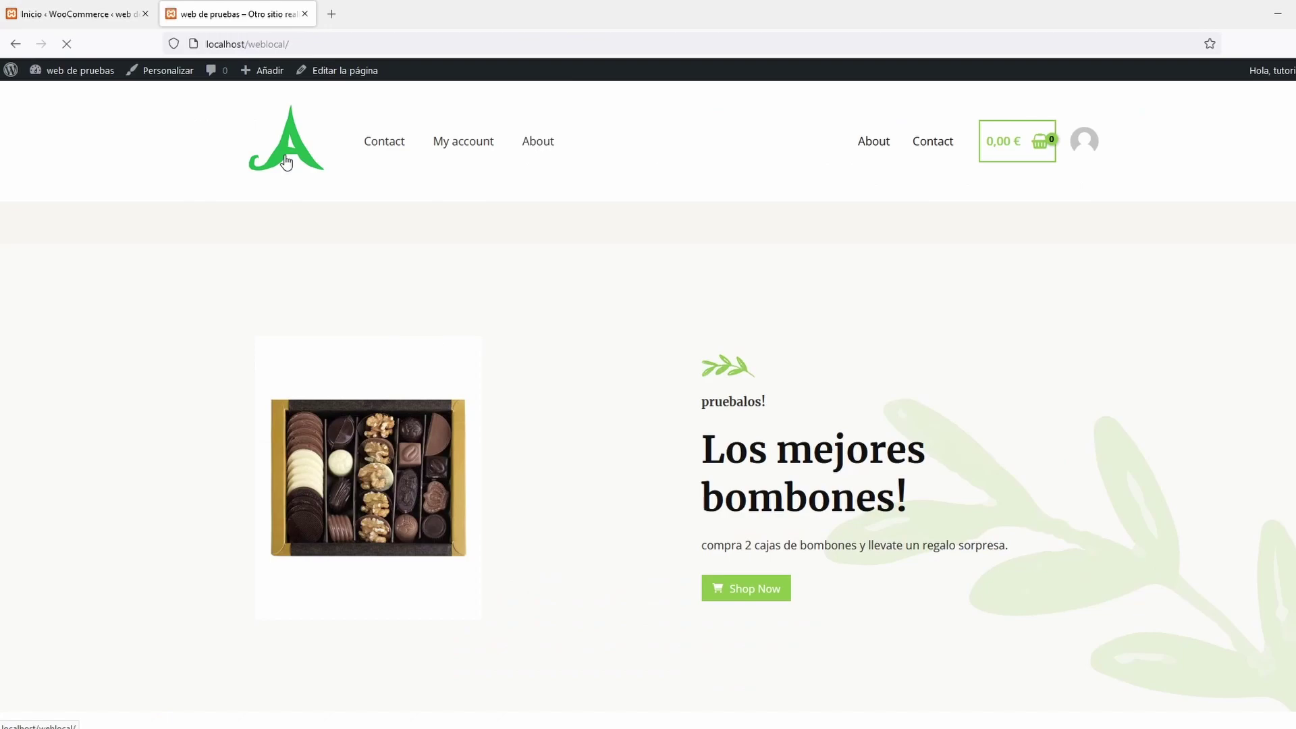
- Check the shopping cart and the account link on the public storefront, and close the site's browser tab
{"action": "left_click", "coordinate": [998, 146]}
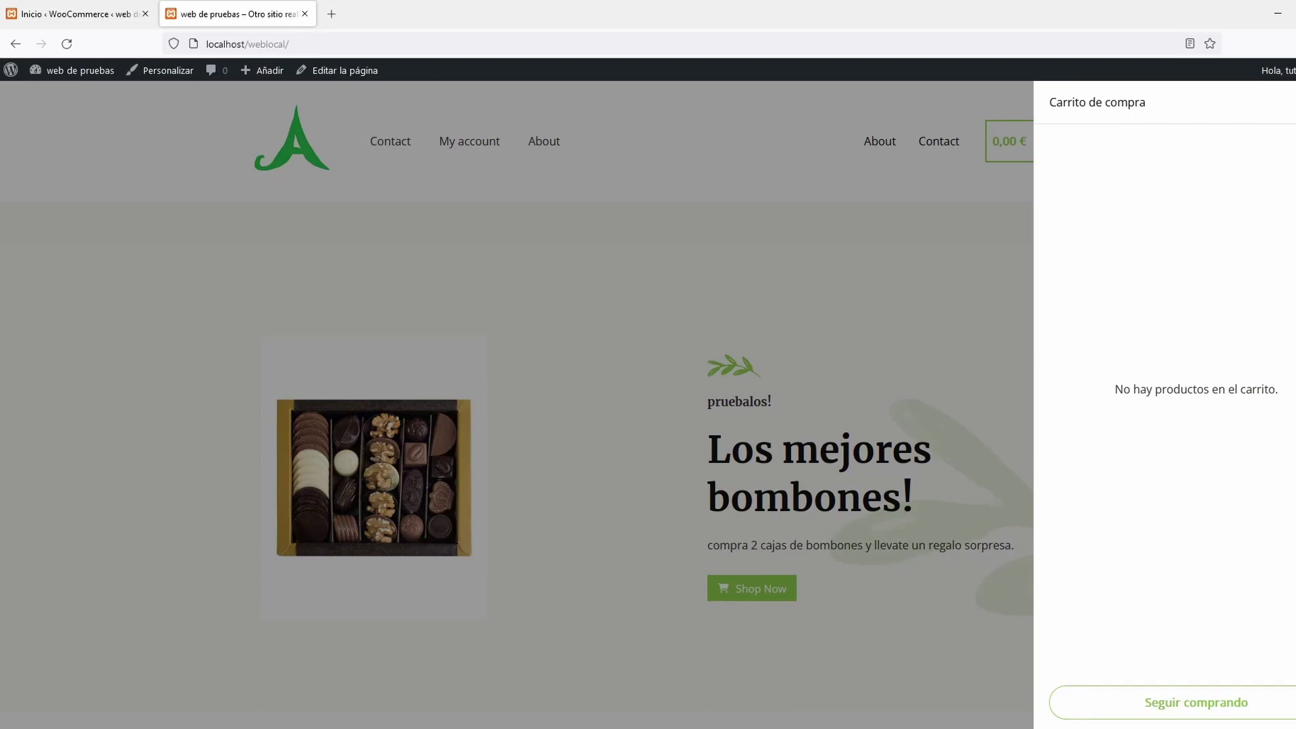
{"action": "left_click", "coordinate": [877, 310]}
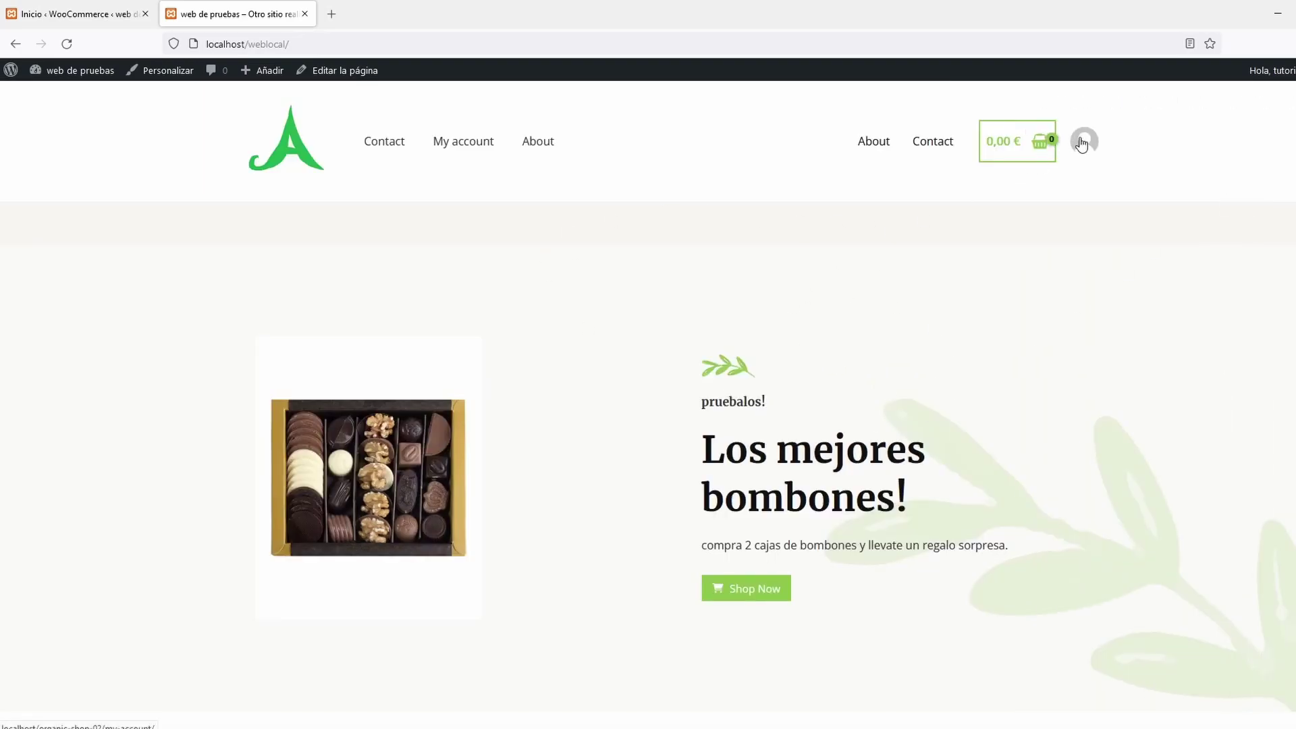
{"action": "left_click", "coordinate": [1077, 141]}
{"action": "key", "text": "ctrl+w"}
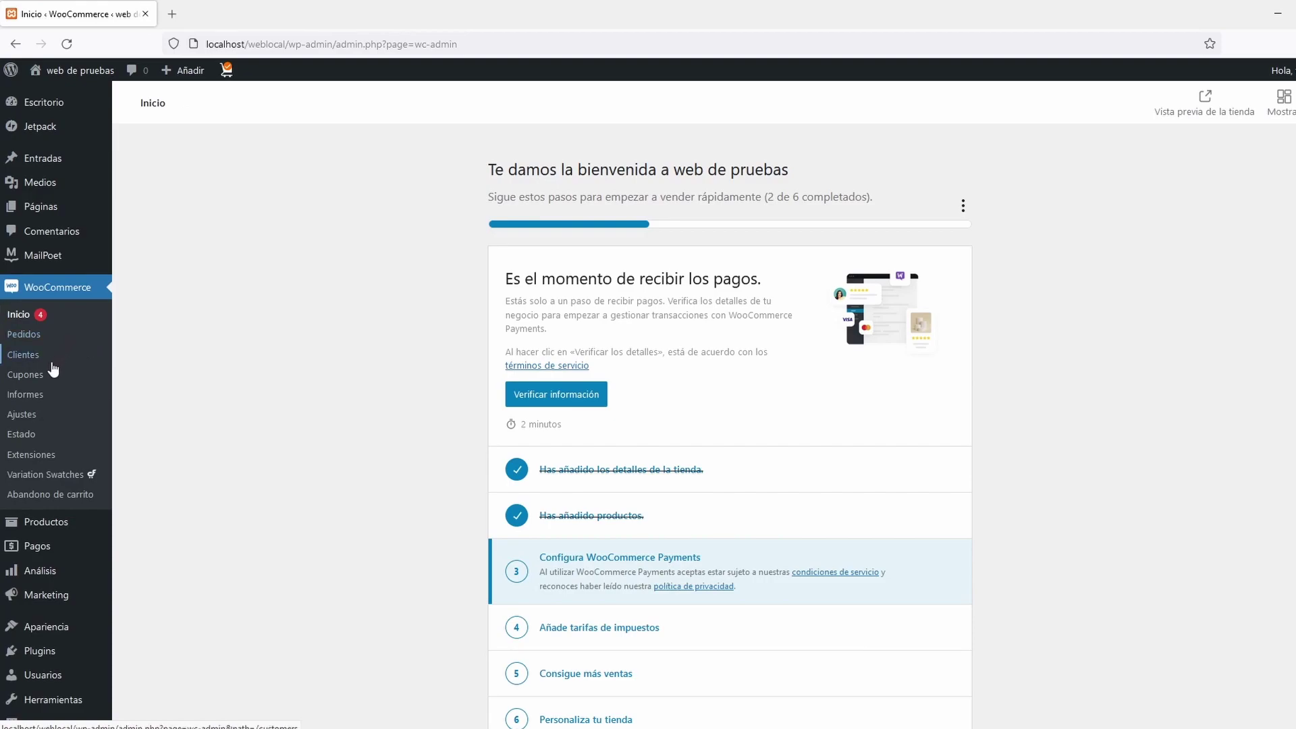
- Open the store's product list and review the existing products with their inventory, prices and categories
{"action": "left_click", "coordinate": [47, 527]}
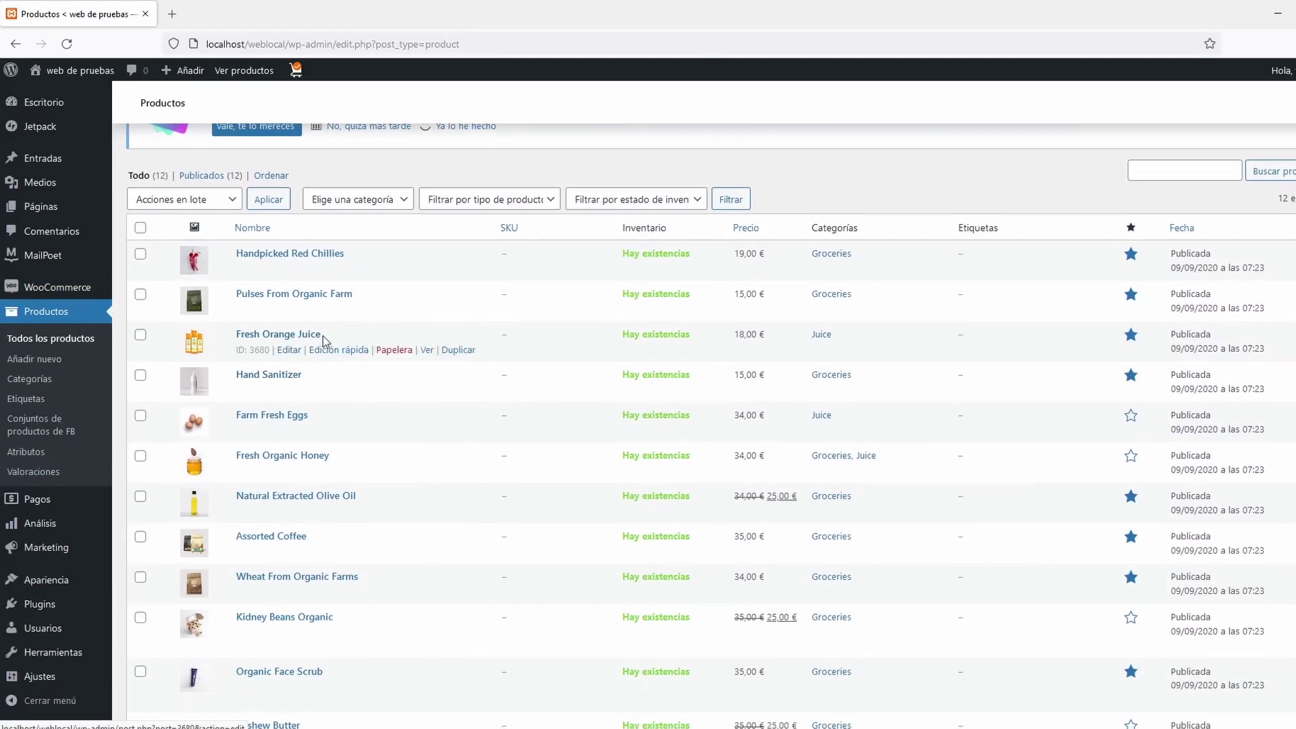
{"action": "scroll", "coordinate": [607, 240], "scroll_direction": "down", "scroll_amount": 2}
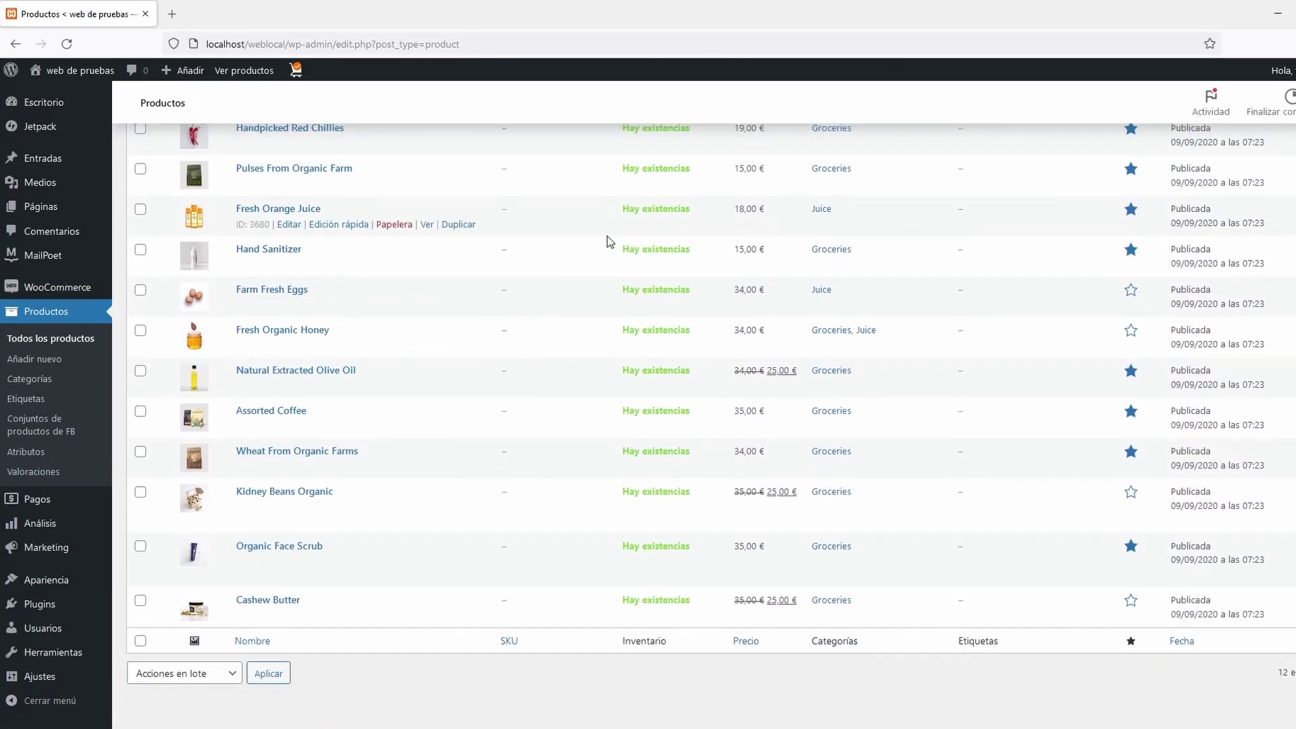
{"action": "scroll", "coordinate": [746, 338], "scroll_direction": "up", "scroll_amount": 4}
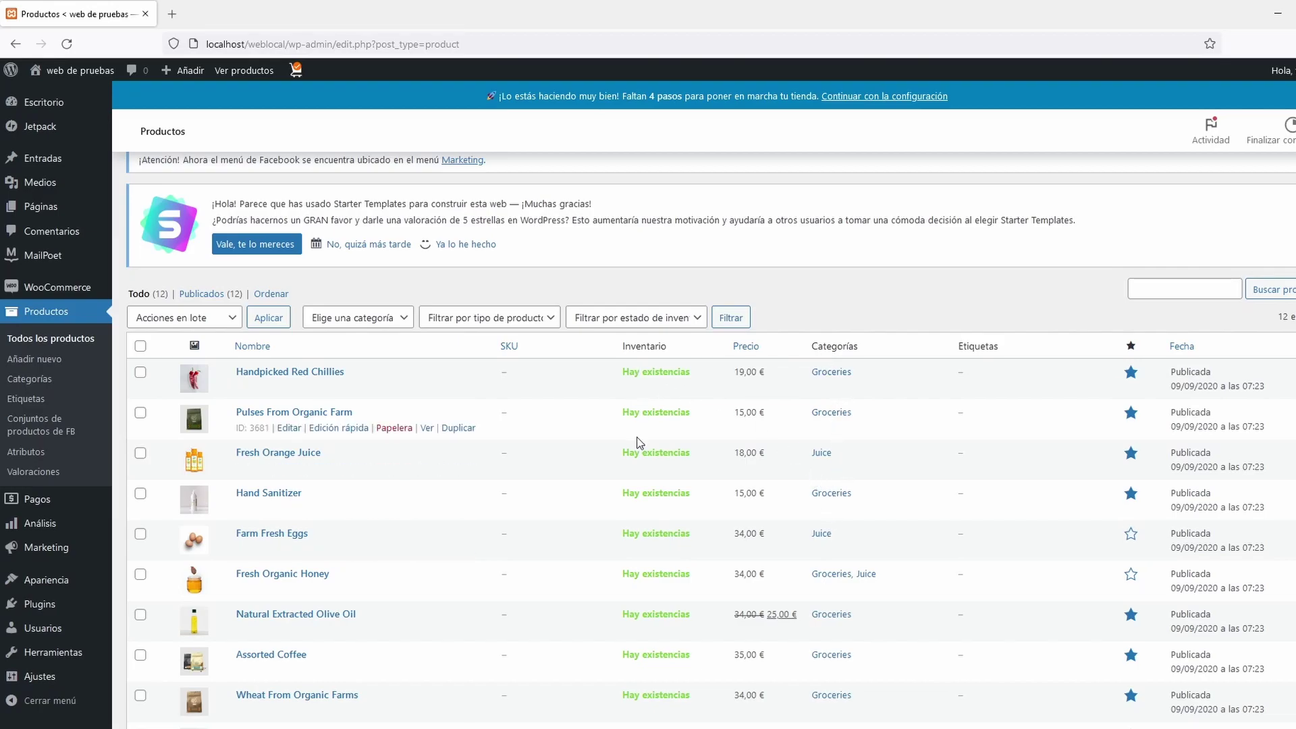
{"action": "scroll", "coordinate": [302, 216], "scroll_direction": "down", "scroll_amount": 2}
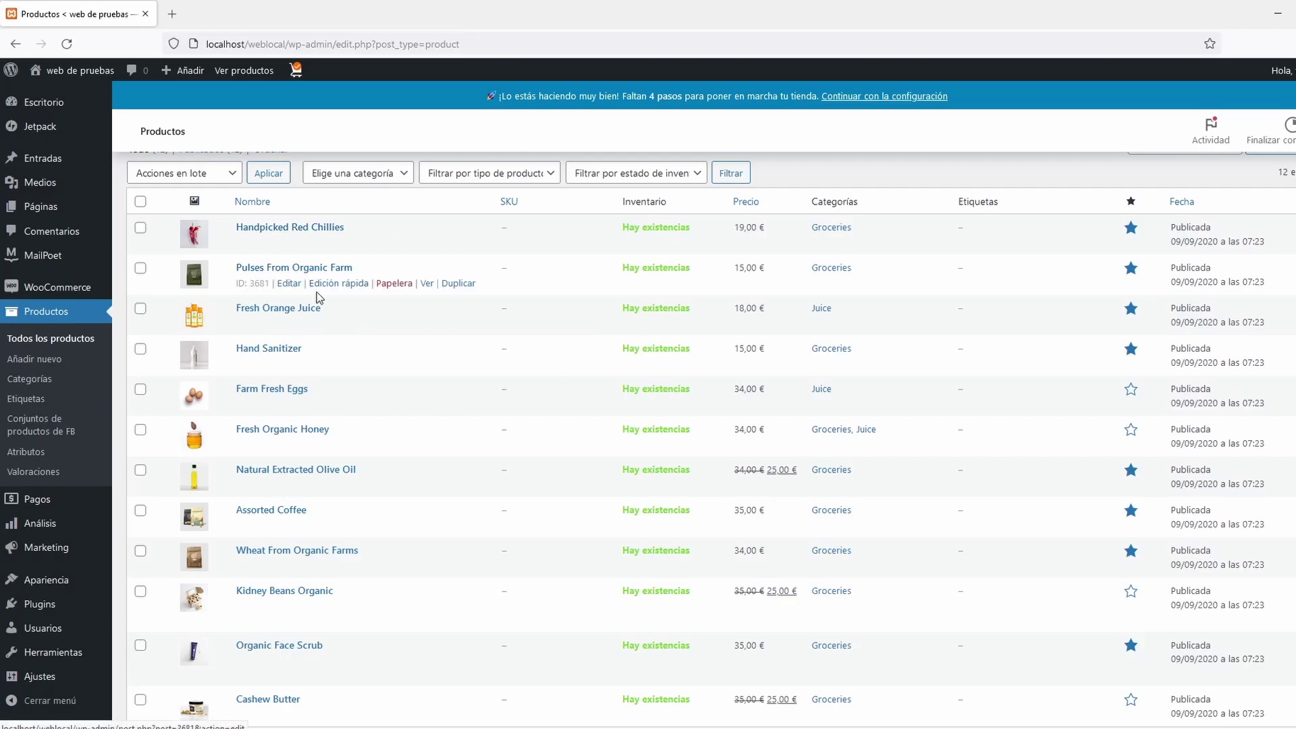
{"action": "scroll", "coordinate": [317, 297], "scroll_direction": "up", "scroll_amount": 3}
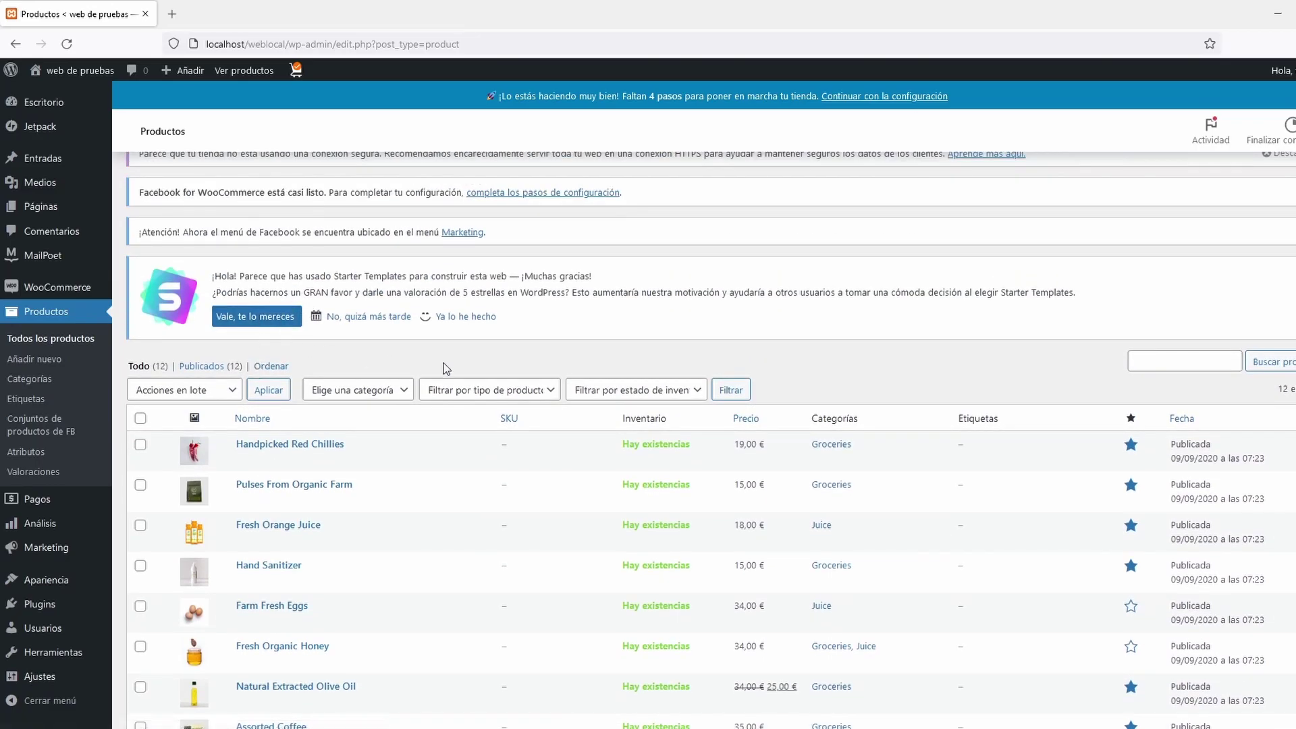
{"action": "scroll", "coordinate": [630, 369], "scroll_direction": "up", "scroll_amount": 1}
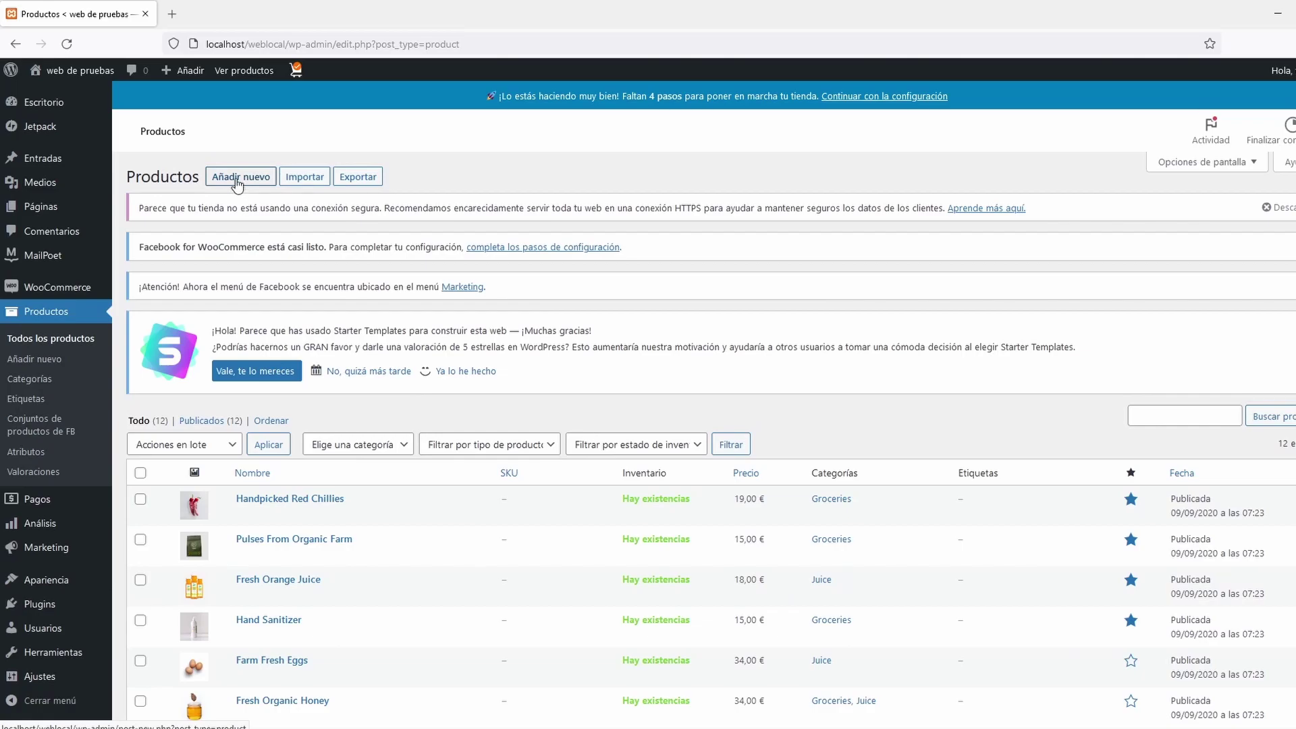
- Start a new product named "bombones deliciosos" with the description "unos bombones deliciosos, pruebalos!"
{"action": "left_click", "coordinate": [238, 177]}
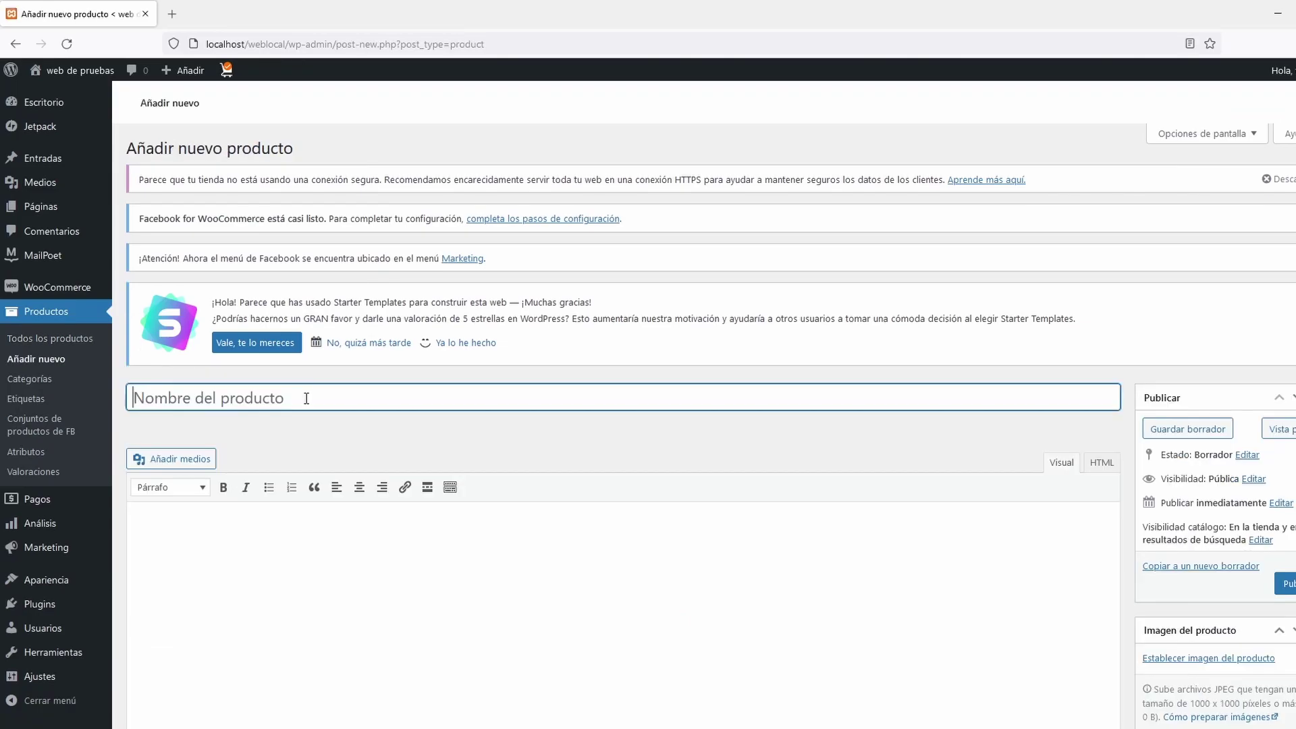
{"action": "type", "text": "bombones "}
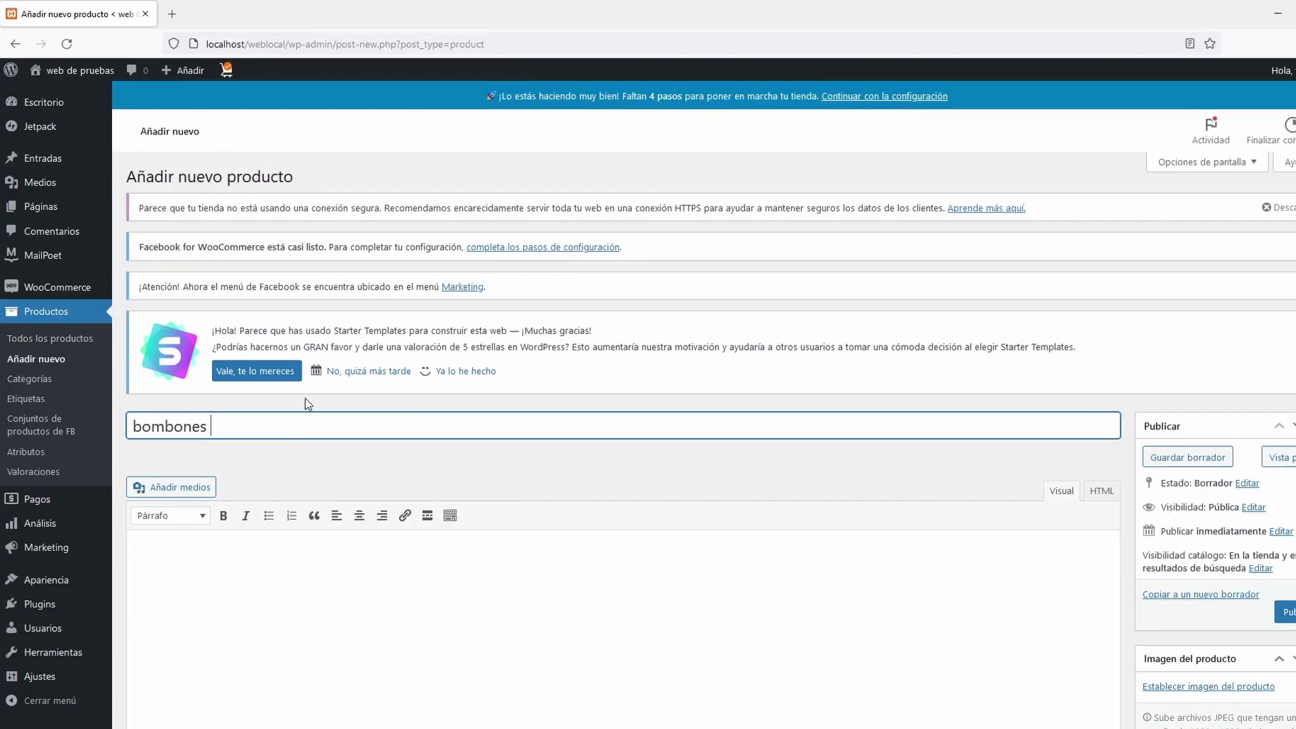
{"action": "type", "text": "deliciosos"}
{"action": "key", "text": "Tab"}
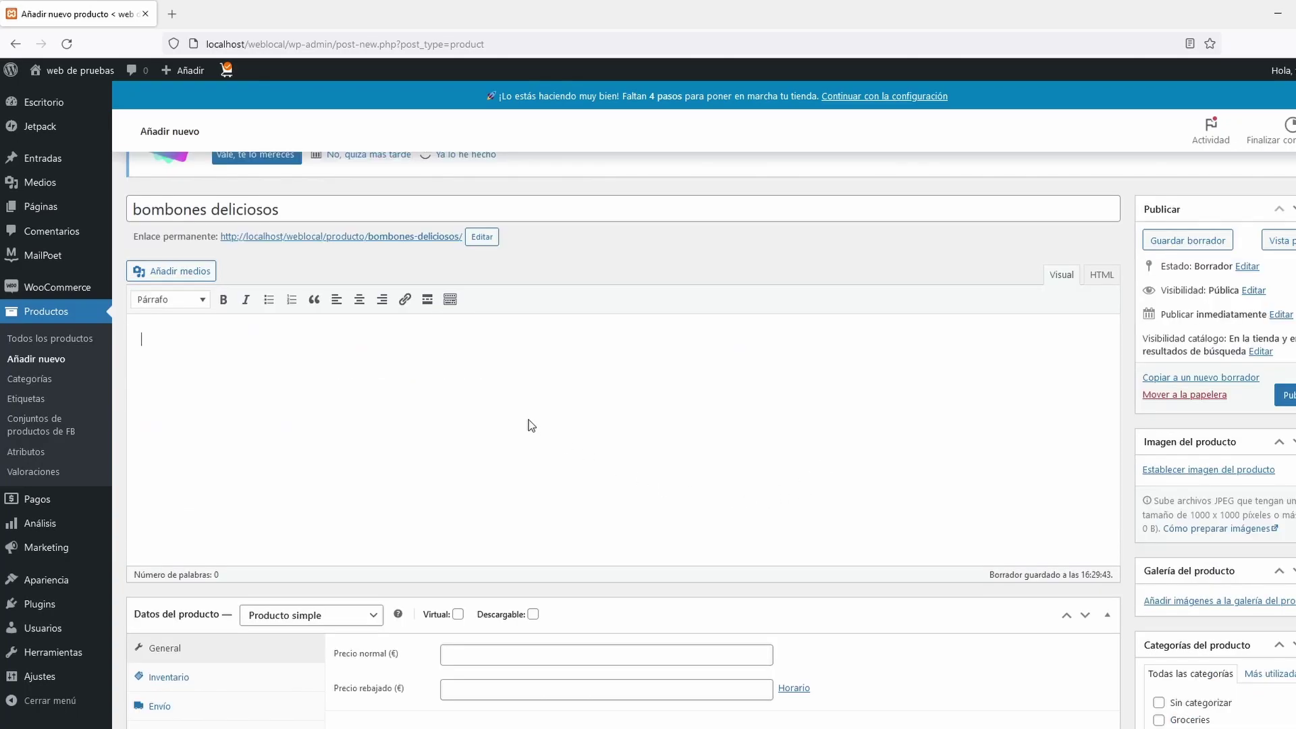
{"action": "type", "text": "unos bombones deliciosos, pruebalos!"}
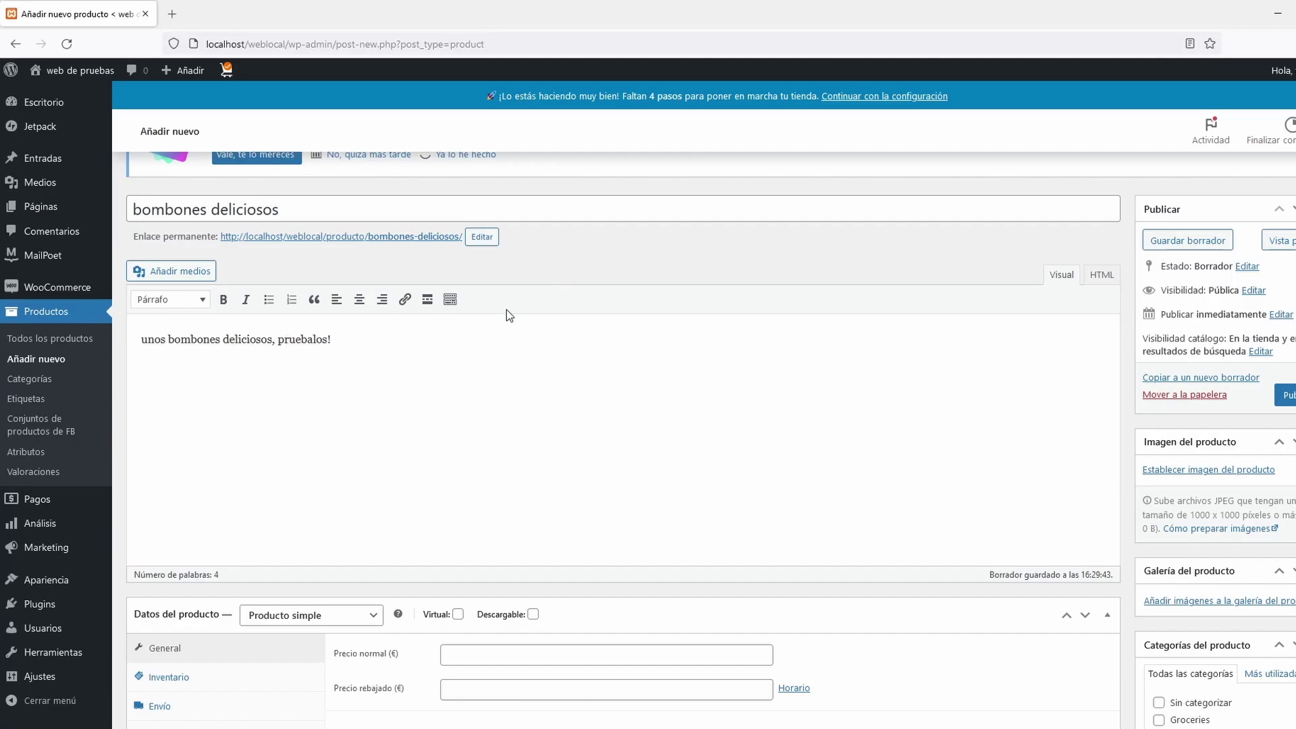
- Set the product's regular price to 2 €, try a sale price of 1.50 € and clear the sale price
{"action": "scroll", "coordinate": [505, 362], "scroll_direction": "down", "scroll_amount": 4}
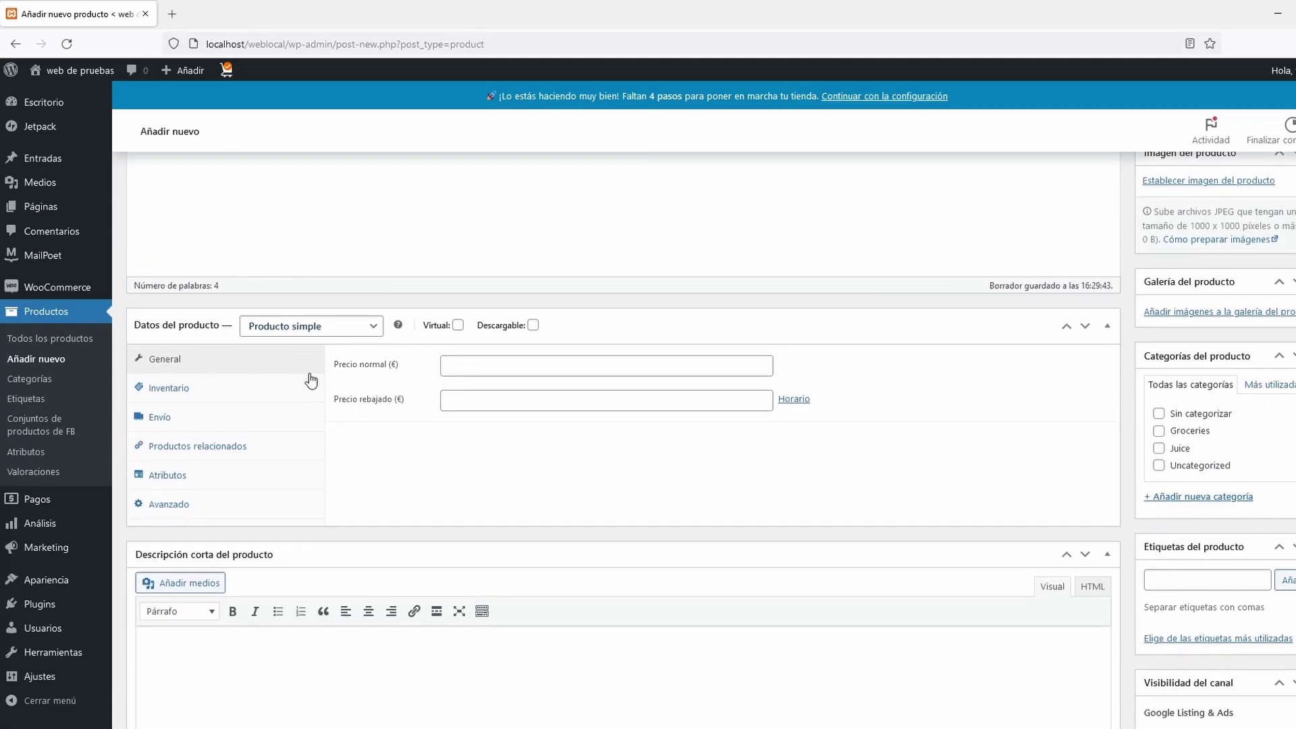
{"action": "left_click", "coordinate": [493, 364]}
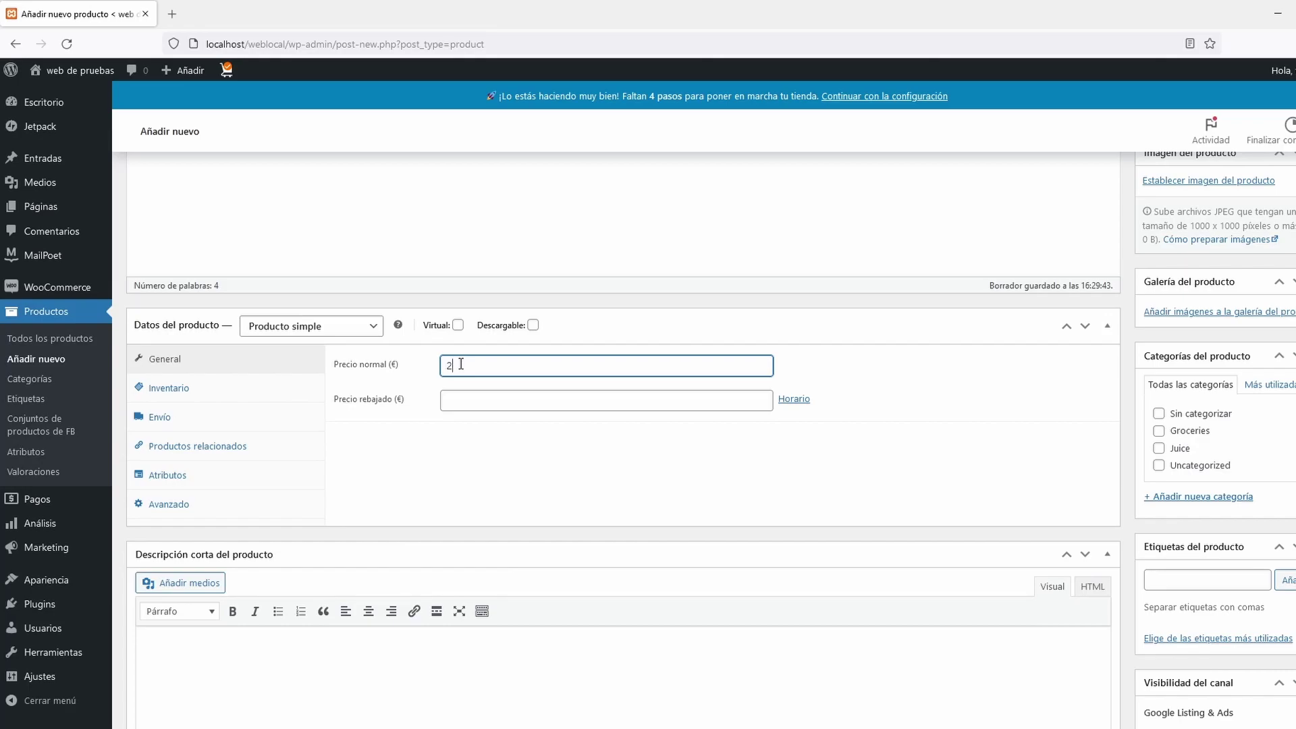
{"action": "left_click", "coordinate": [467, 399]}
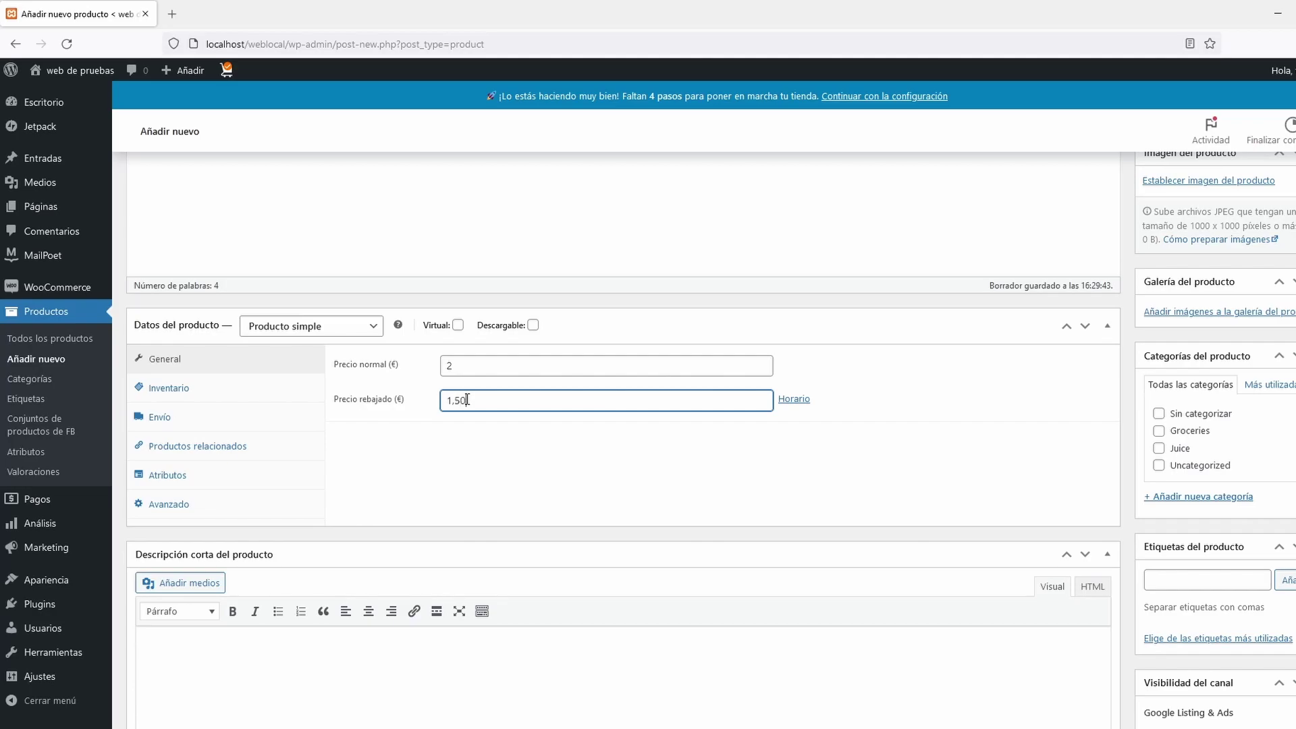
{"action": "key", "text": "ctrl+a"}
{"action": "key", "text": "BackSpace"}
{"action": "left_click", "coordinate": [454, 366]}
{"action": "left_click", "coordinate": [454, 396]}
- In the inventory data, set the SKU to BMB001 and enable stock-level management with a quantity of 10
{"action": "left_click", "coordinate": [166, 391]}
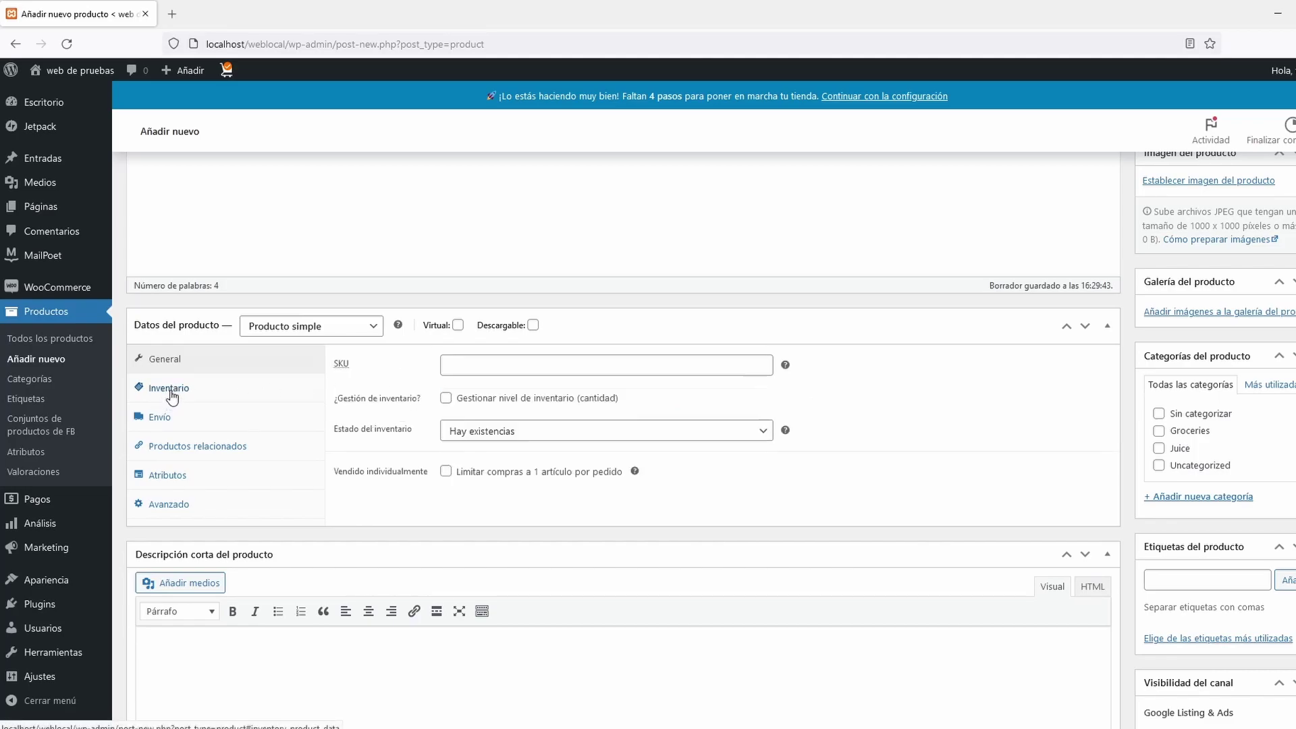
{"action": "left_click", "coordinate": [480, 366]}
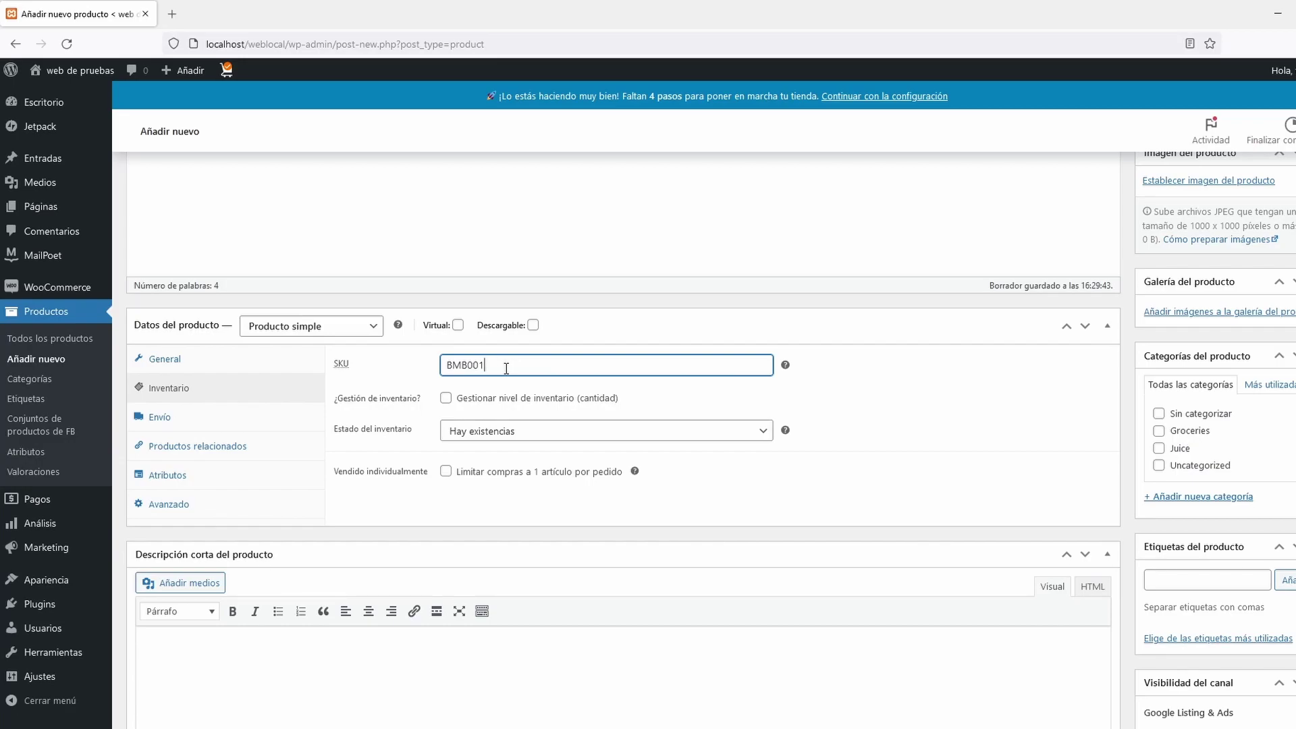
{"action": "left_click", "coordinate": [445, 398]}
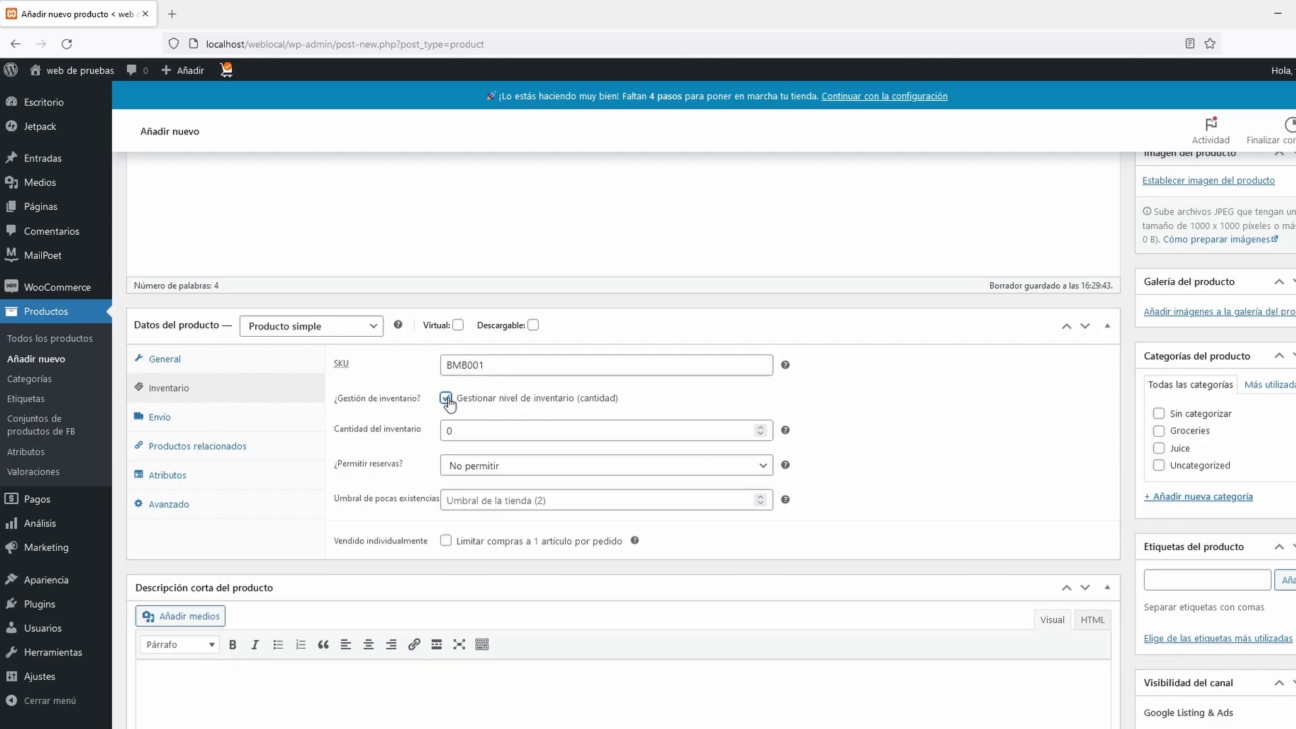
{"action": "double_click", "coordinate": [447, 431]}
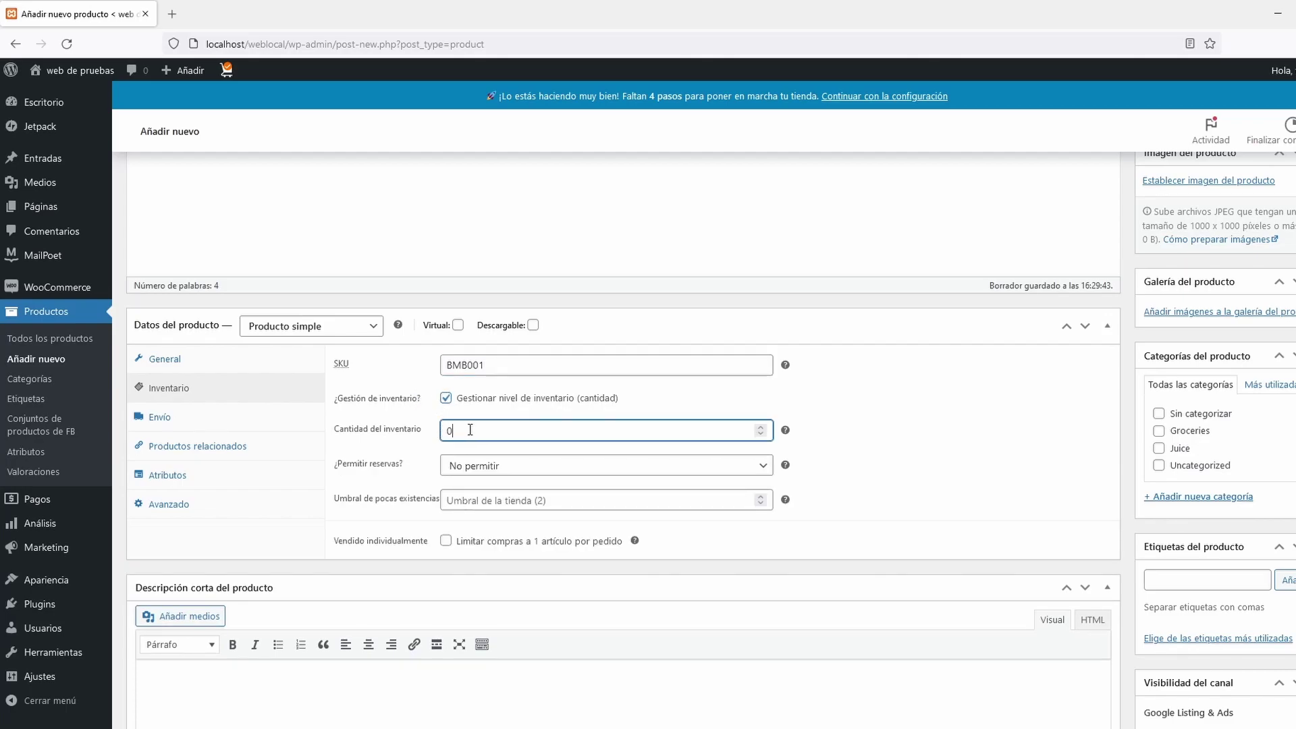
{"action": "left_click", "coordinate": [446, 399]}
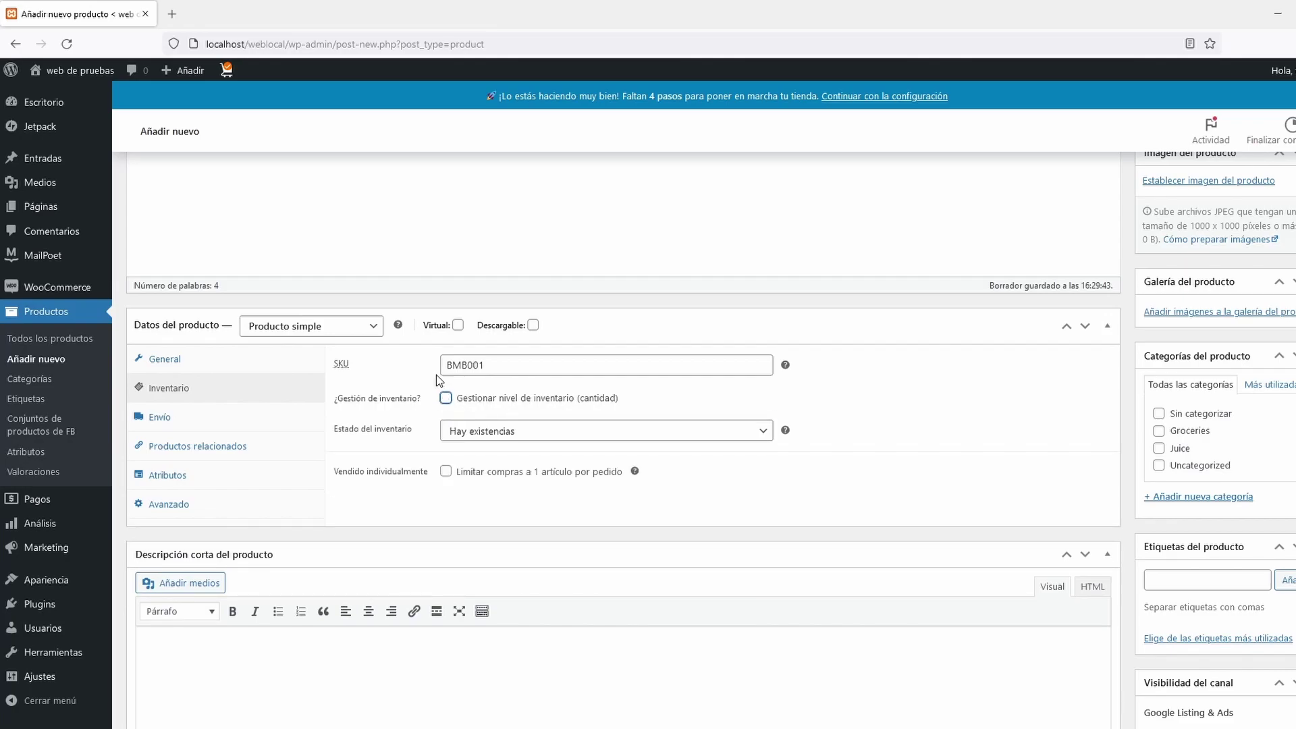
{"action": "left_click", "coordinate": [446, 398]}
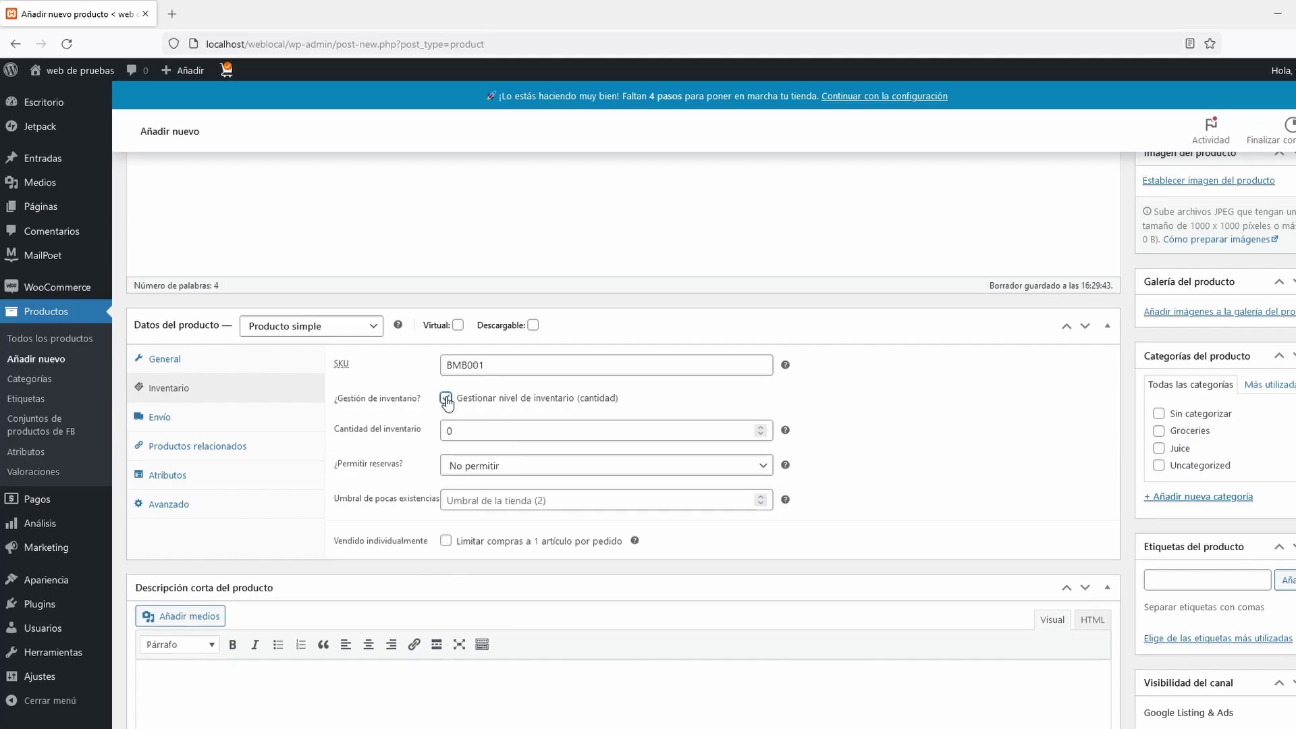
{"action": "left_click_drag", "start_coordinate": [469, 431], "coordinate": [423, 424]}
{"action": "type", "text": "10"}
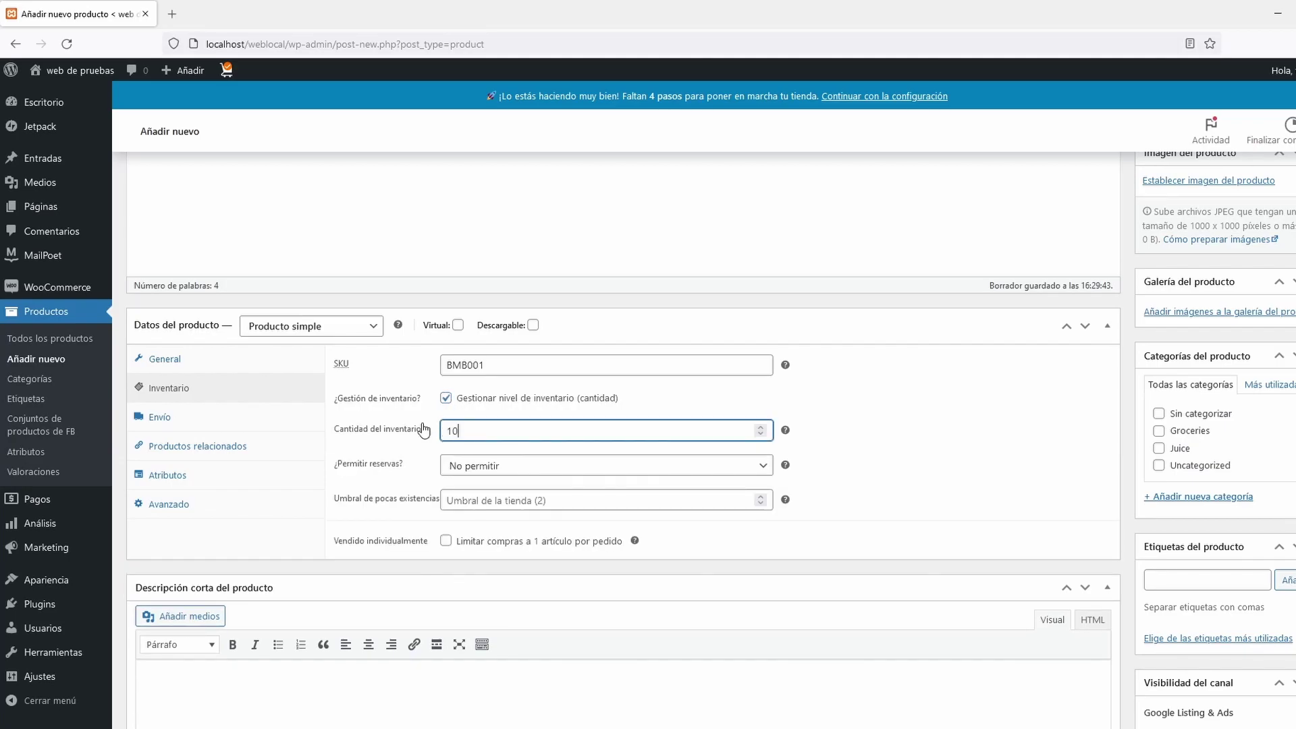
- Set the backorders option to "Permitir, pero se avisará al cliente"
{"action": "left_click", "coordinate": [527, 473]}
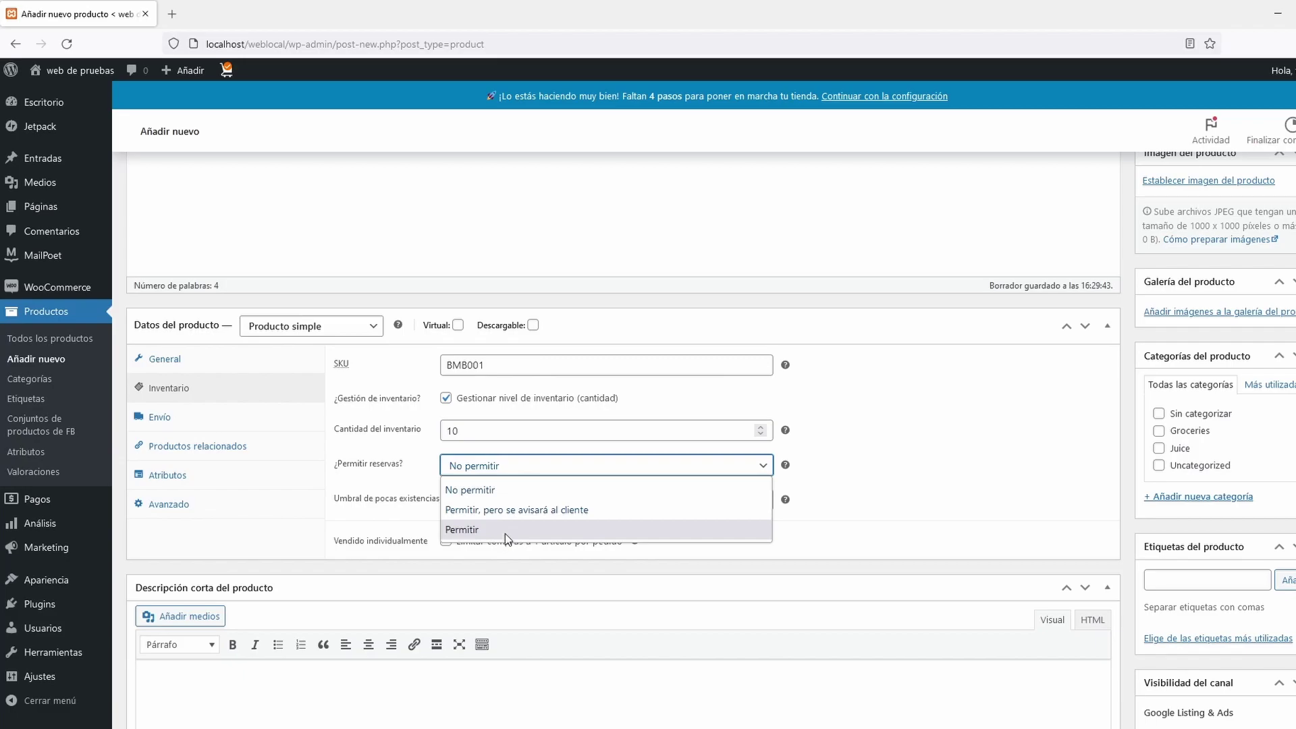
{"action": "left_click", "coordinate": [505, 533]}
{"action": "left_click", "coordinate": [510, 466]}
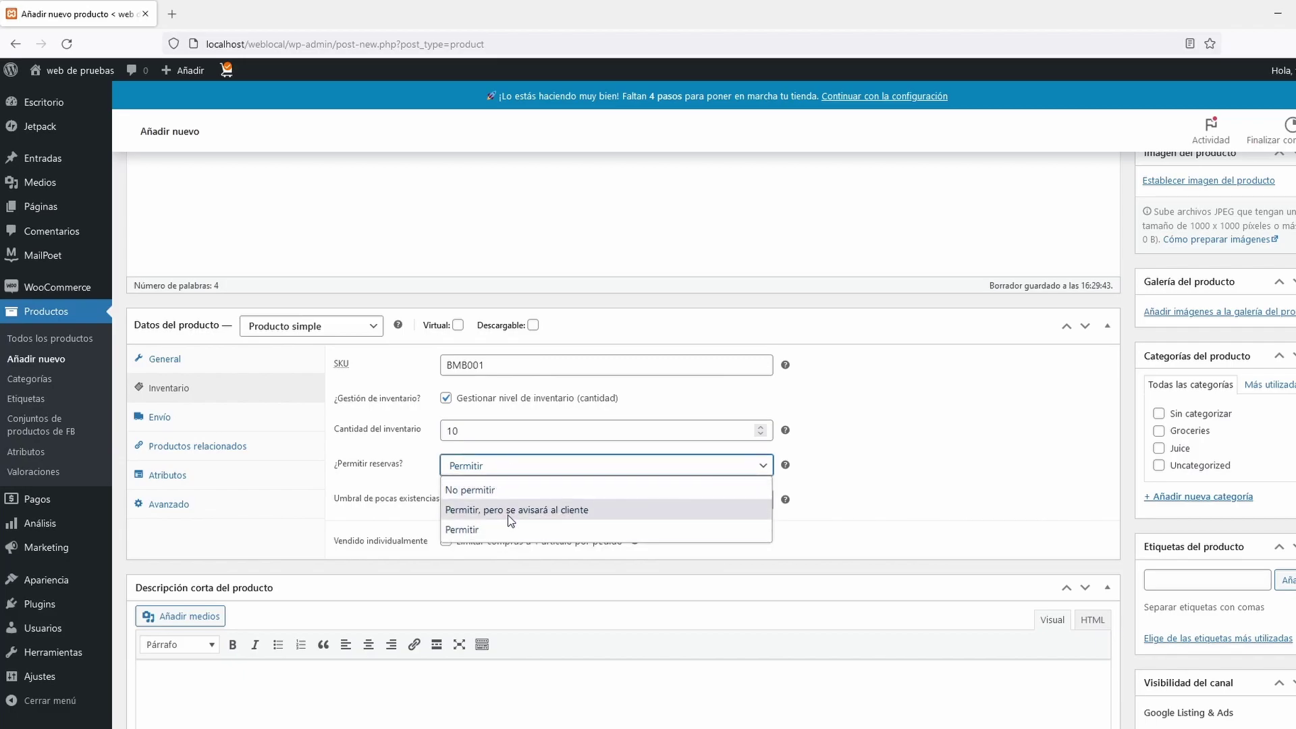
{"action": "left_click", "coordinate": [510, 513]}
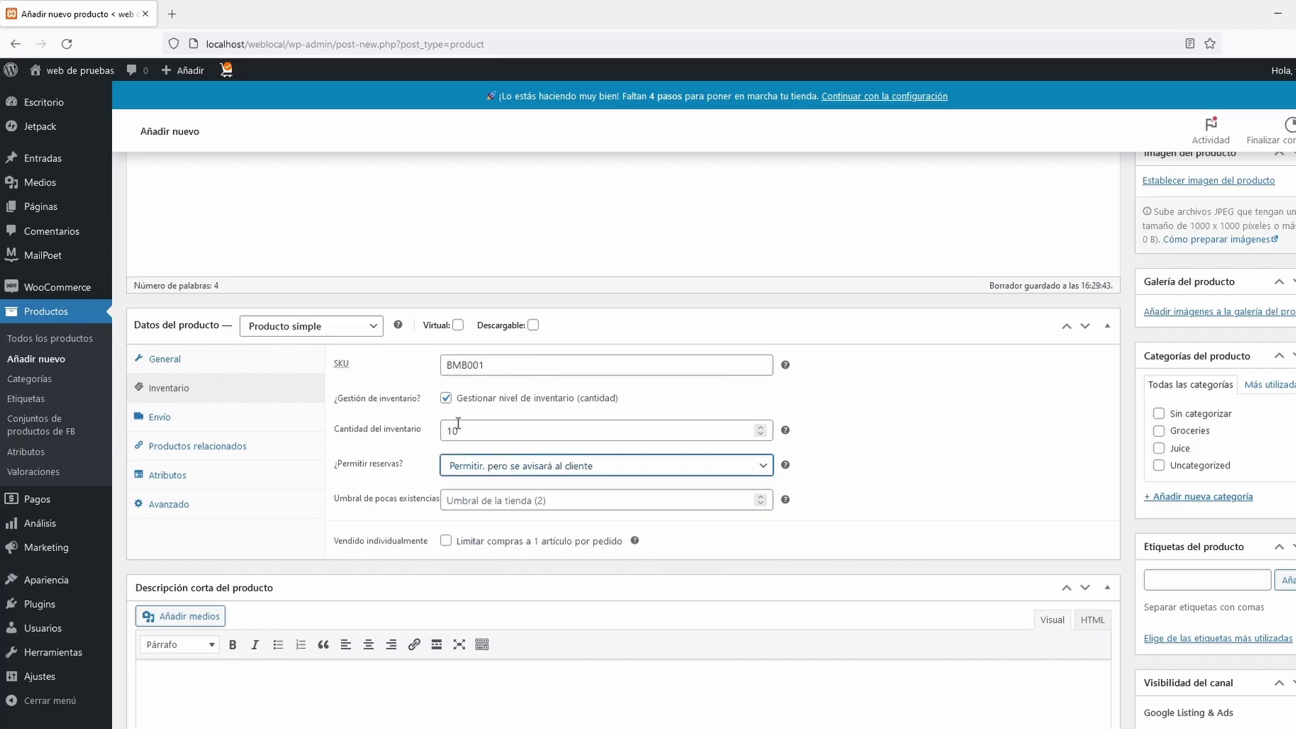
- Turn off stock-level management and look through the stock status options, keeping "Hay existencias"
{"action": "left_click", "coordinate": [446, 398]}
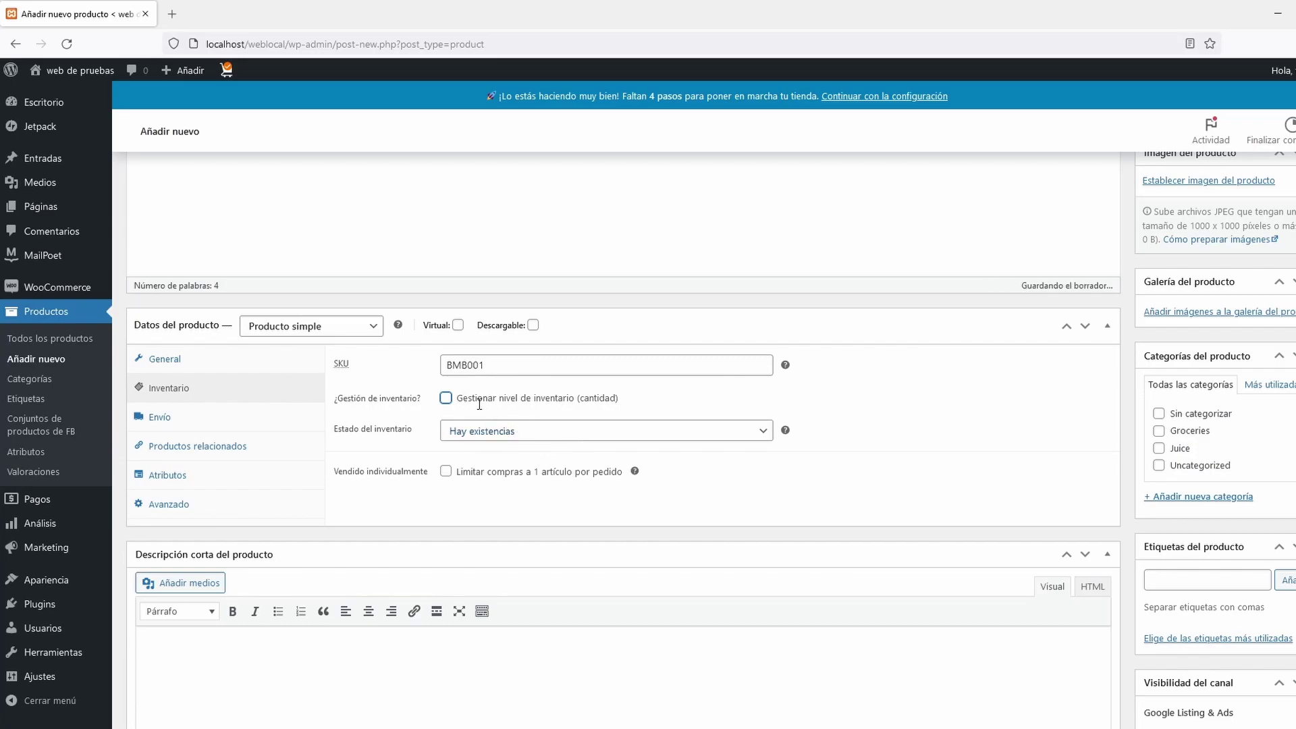
{"action": "left_click", "coordinate": [445, 398]}
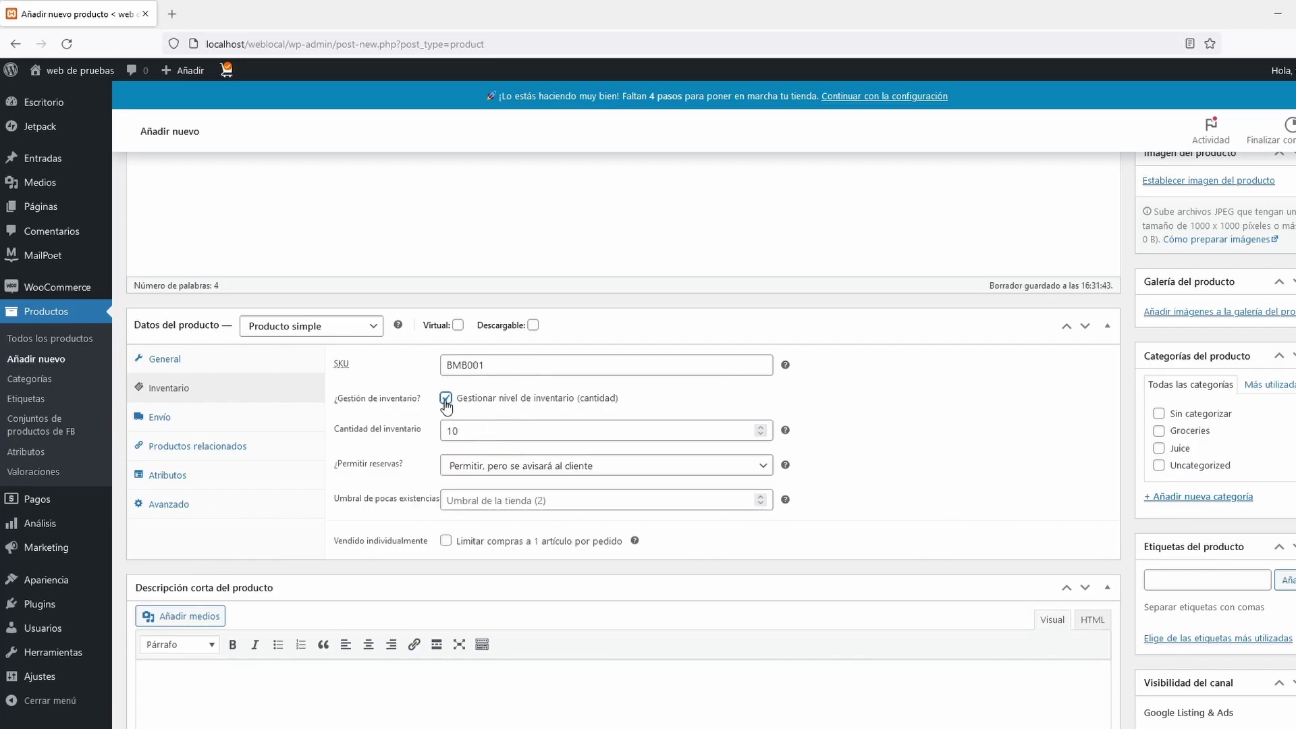
{"action": "left_click", "coordinate": [446, 397]}
{"action": "left_click", "coordinate": [521, 435]}
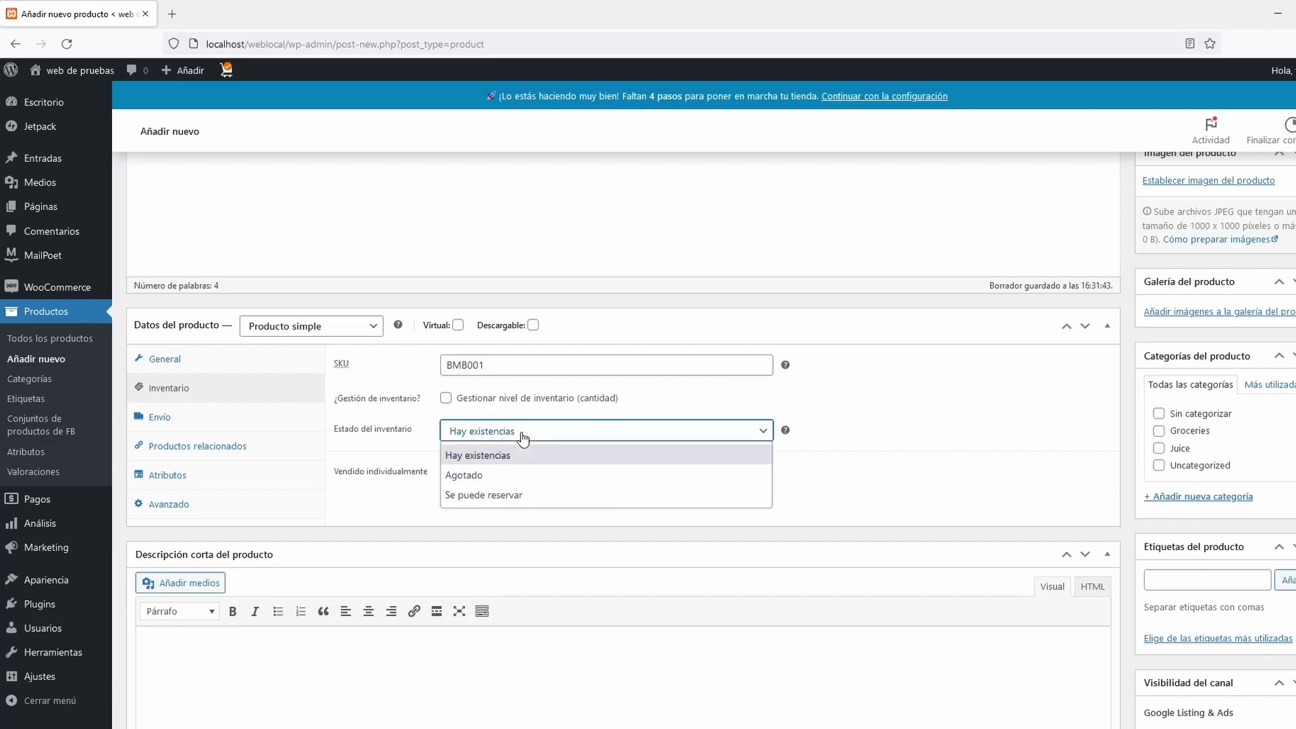
{"action": "left_click", "coordinate": [678, 404]}
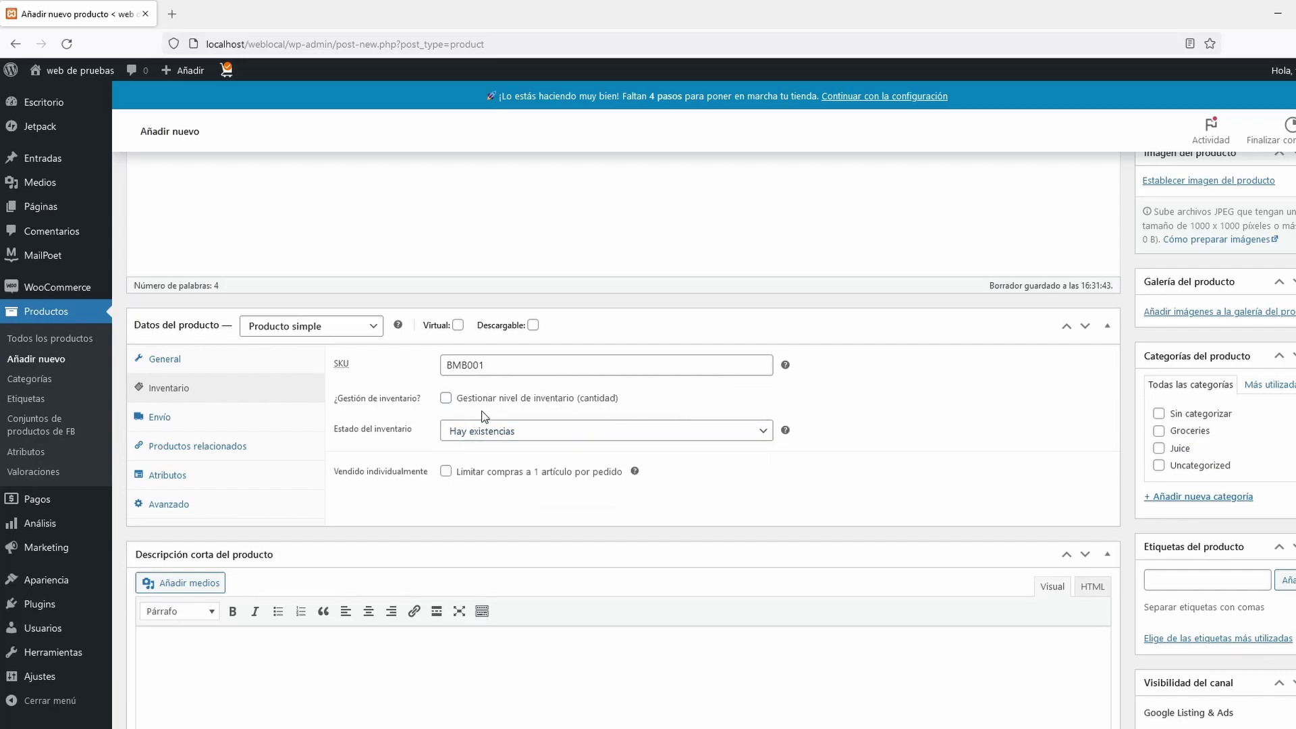
- Recheck the backorder options, leaving stock-level management off, and limit purchases to one item per order
{"action": "left_click", "coordinate": [446, 398]}
{"action": "left_click", "coordinate": [501, 465]}
{"action": "left_click", "coordinate": [763, 465]}
{"action": "left_click", "coordinate": [446, 399]}
{"action": "left_click", "coordinate": [445, 472]}
- Review the product's shipping data and its shipping class options, keeping "Ninguna clase de envío"
{"action": "left_click", "coordinate": [246, 428]}
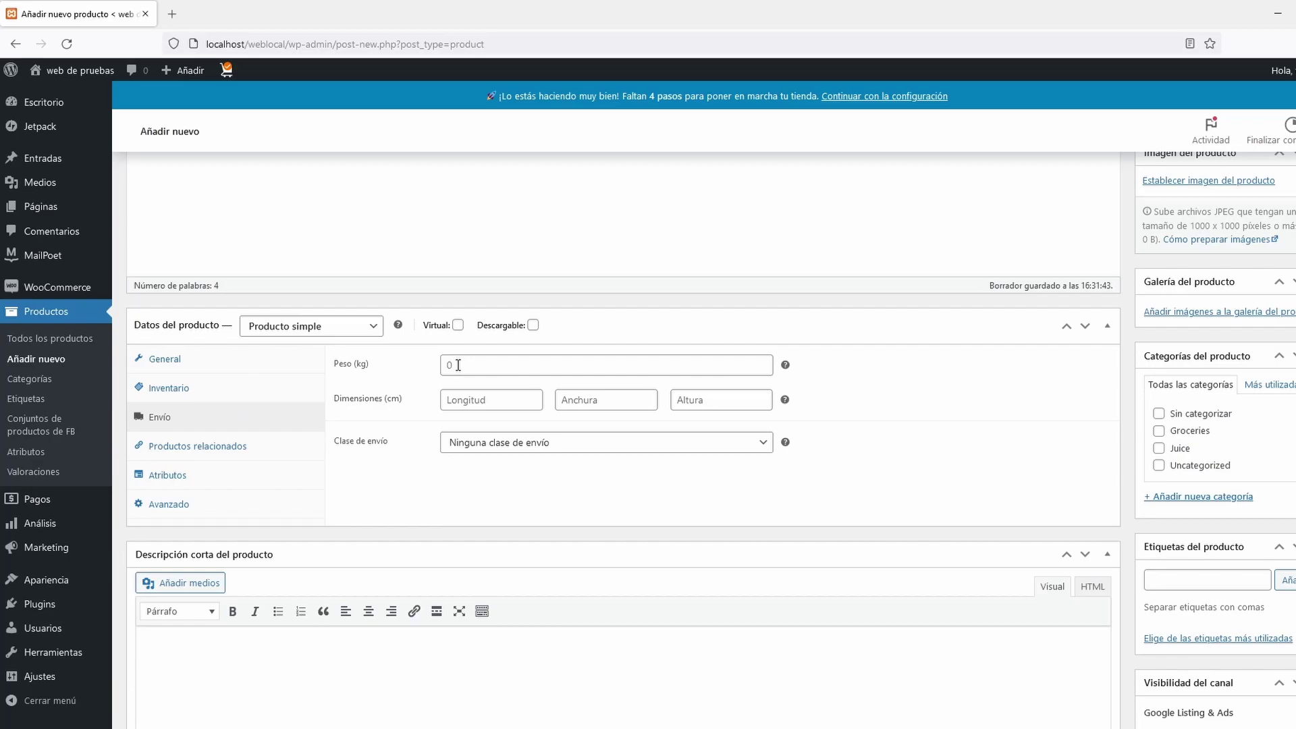
{"action": "left_click", "coordinate": [540, 444]}
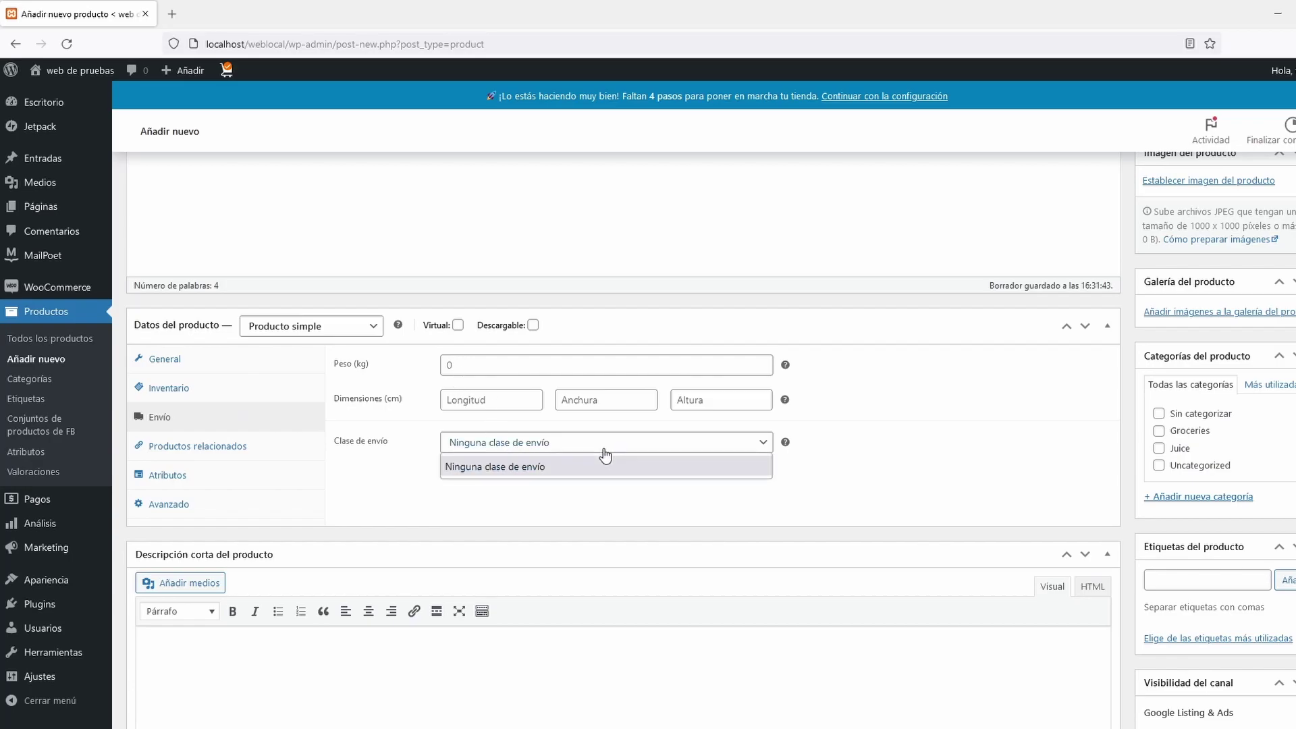
{"action": "left_click", "coordinate": [487, 473]}
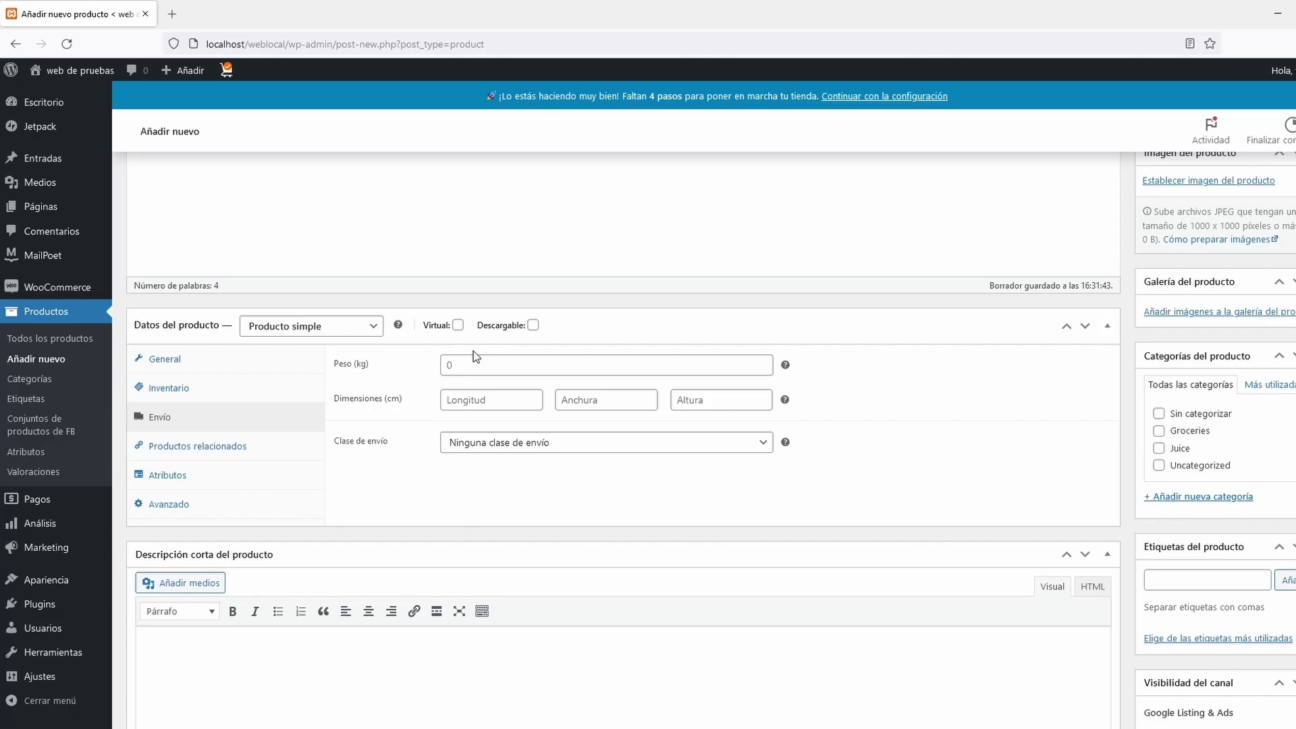
- Search the upsells for "zum" in the related products, clear the search, and examine the cross-sells field
{"action": "left_click", "coordinate": [220, 447]}
{"action": "left_click", "coordinate": [542, 374]}
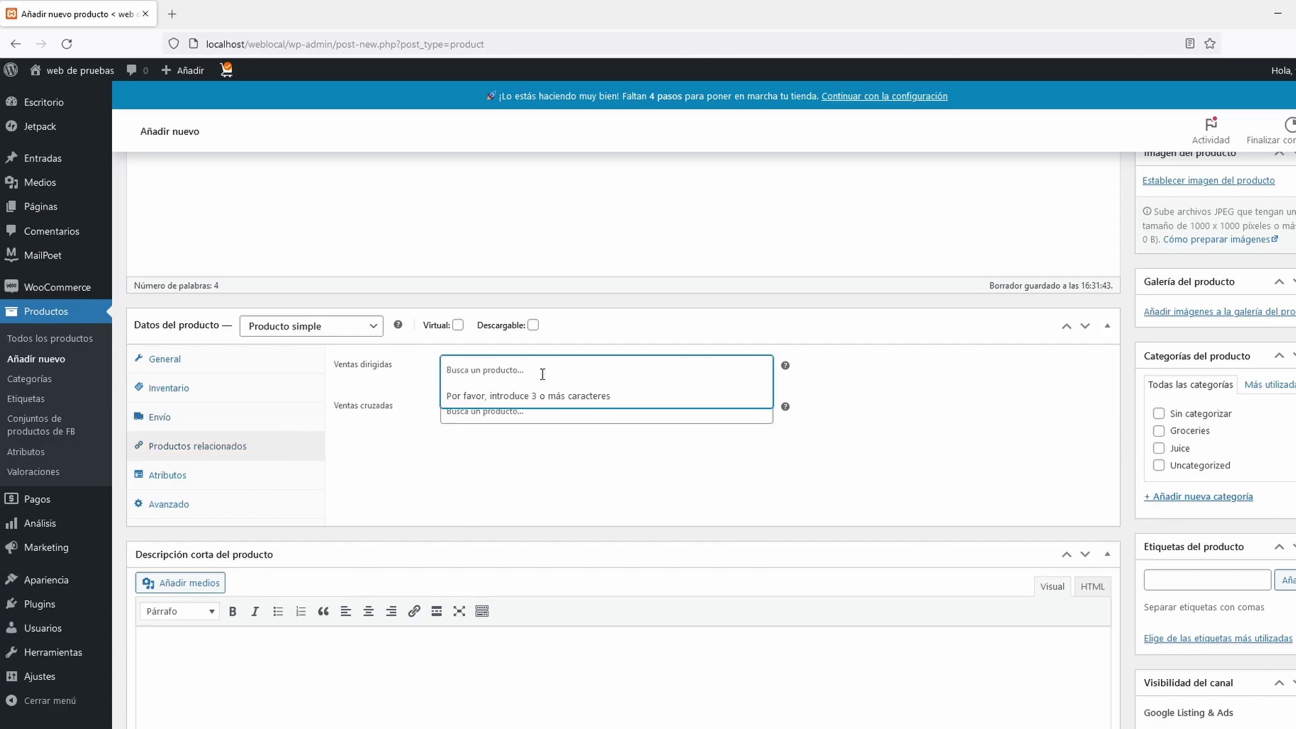
{"action": "type", "text": "zum"}
{"action": "key", "text": "BackSpace"}
{"action": "key", "text": "BackSpace"}
{"action": "key", "text": "BackSpace"}
{"action": "left_click", "coordinate": [403, 448]}
{"action": "left_click", "coordinate": [476, 410]}
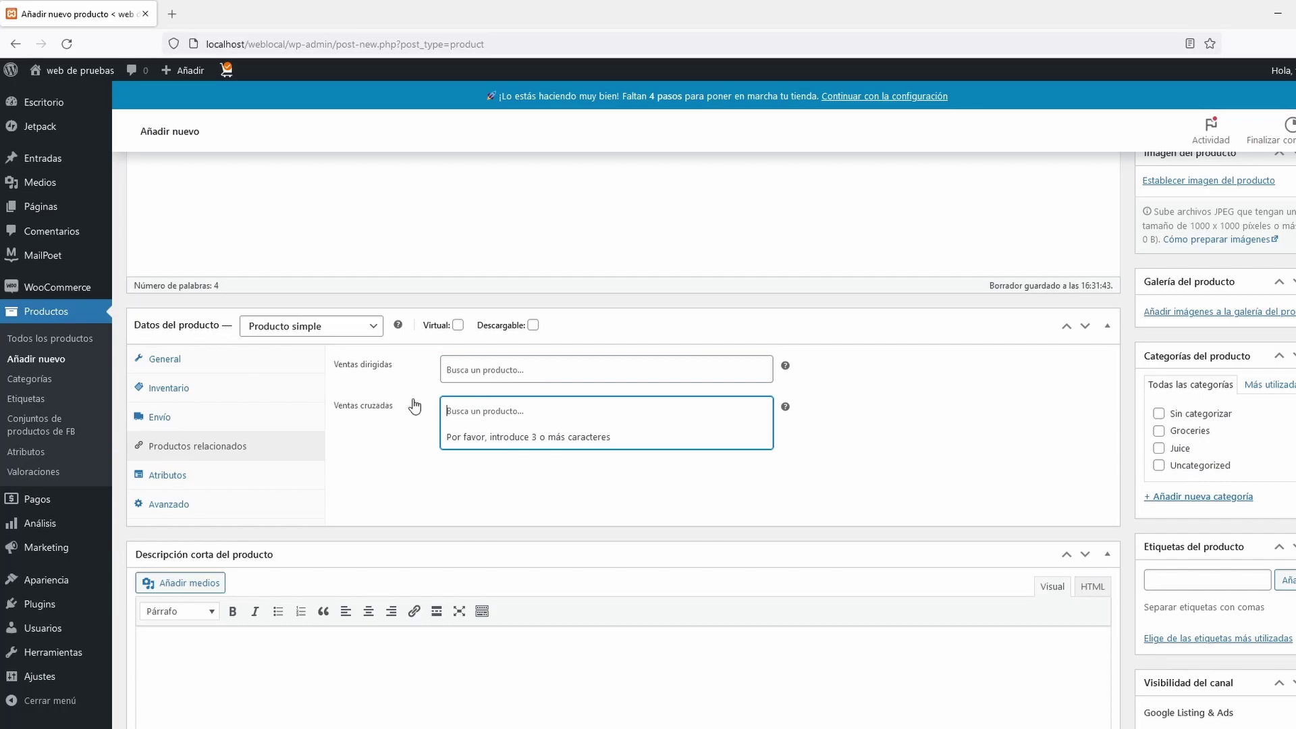
{"action": "left_click", "coordinate": [477, 407]}
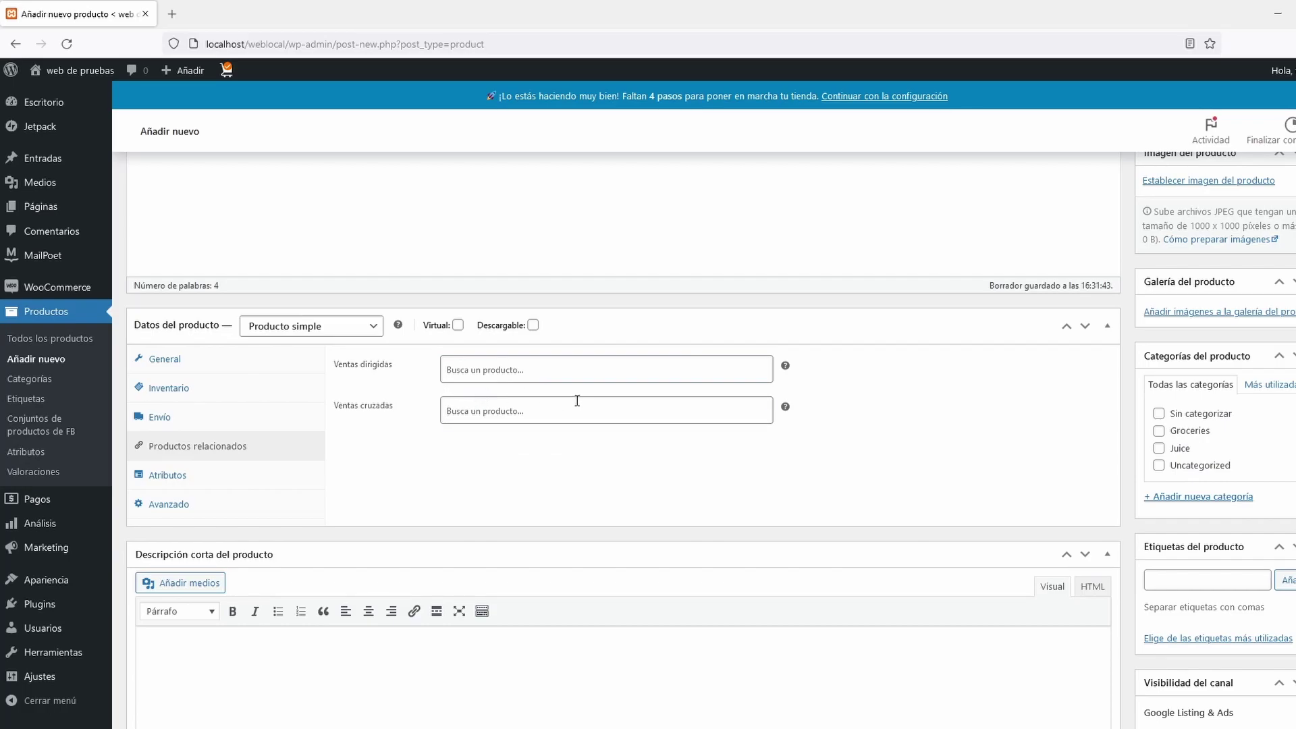
- Add a custom product attribute named "RAM" with the value "128" and save the attributes
{"action": "left_click", "coordinate": [214, 481]}
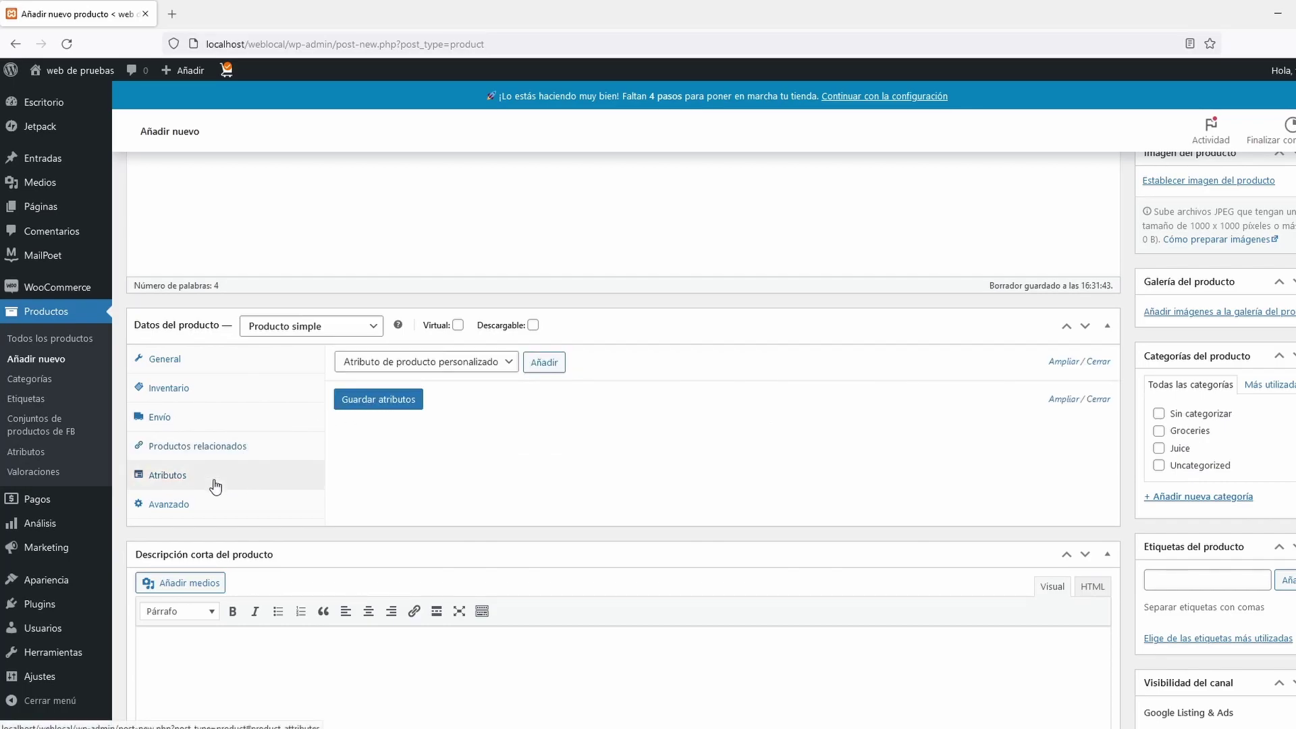
{"action": "left_click", "coordinate": [544, 362]}
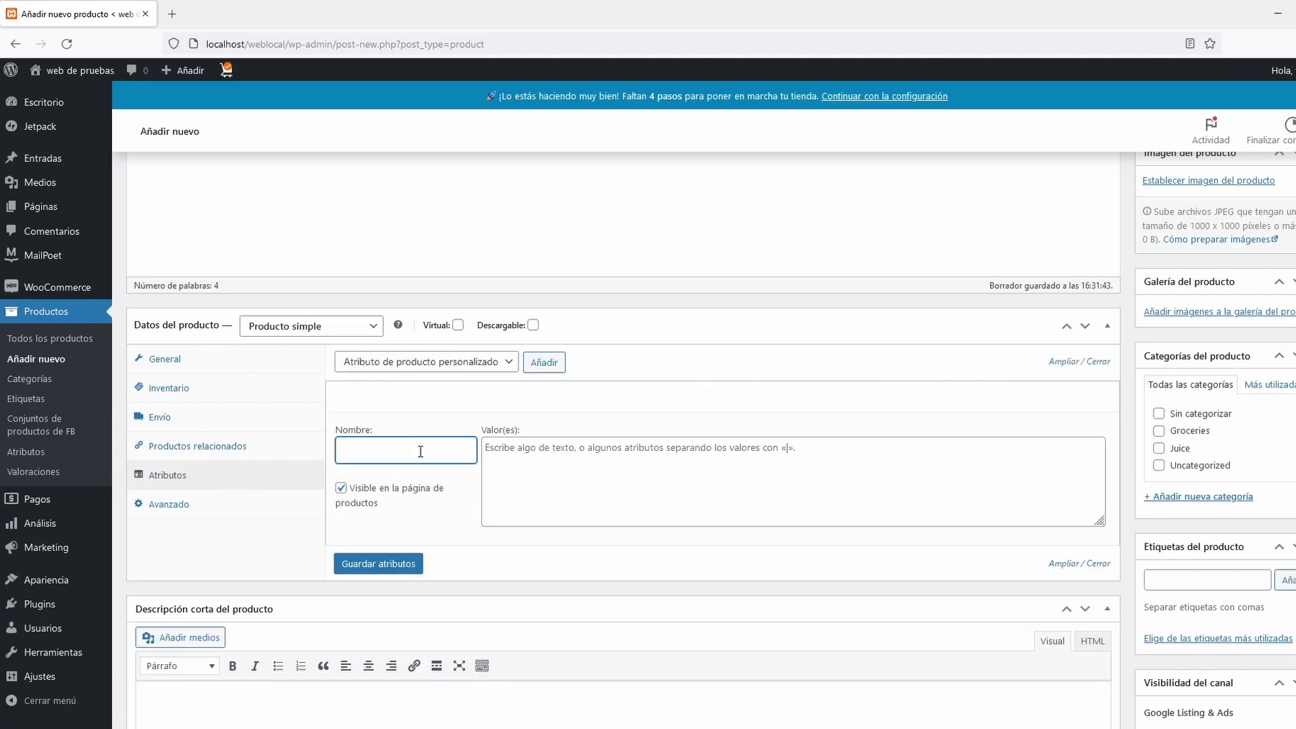
{"action": "type", "text": "RAM"}
{"action": "left_click", "coordinate": [528, 487]}
{"action": "type", "text": "128"}
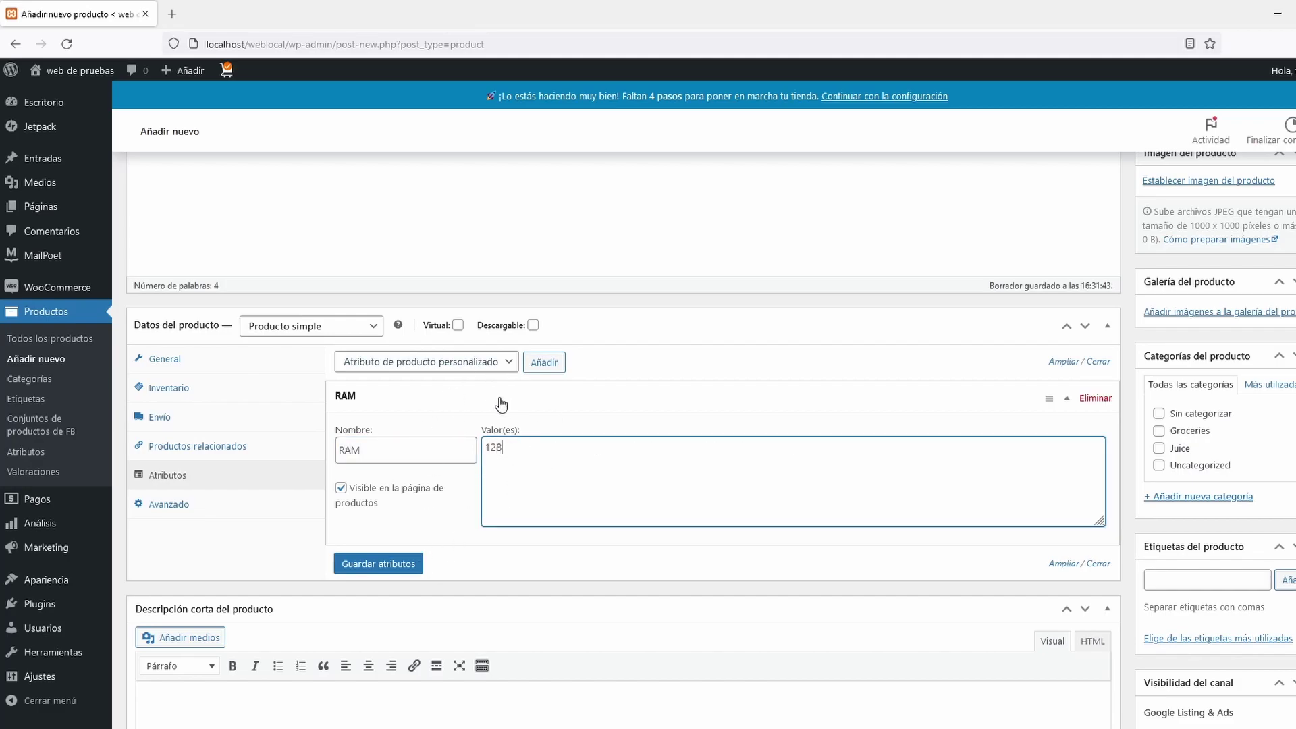
{"action": "left_click", "coordinate": [400, 562]}
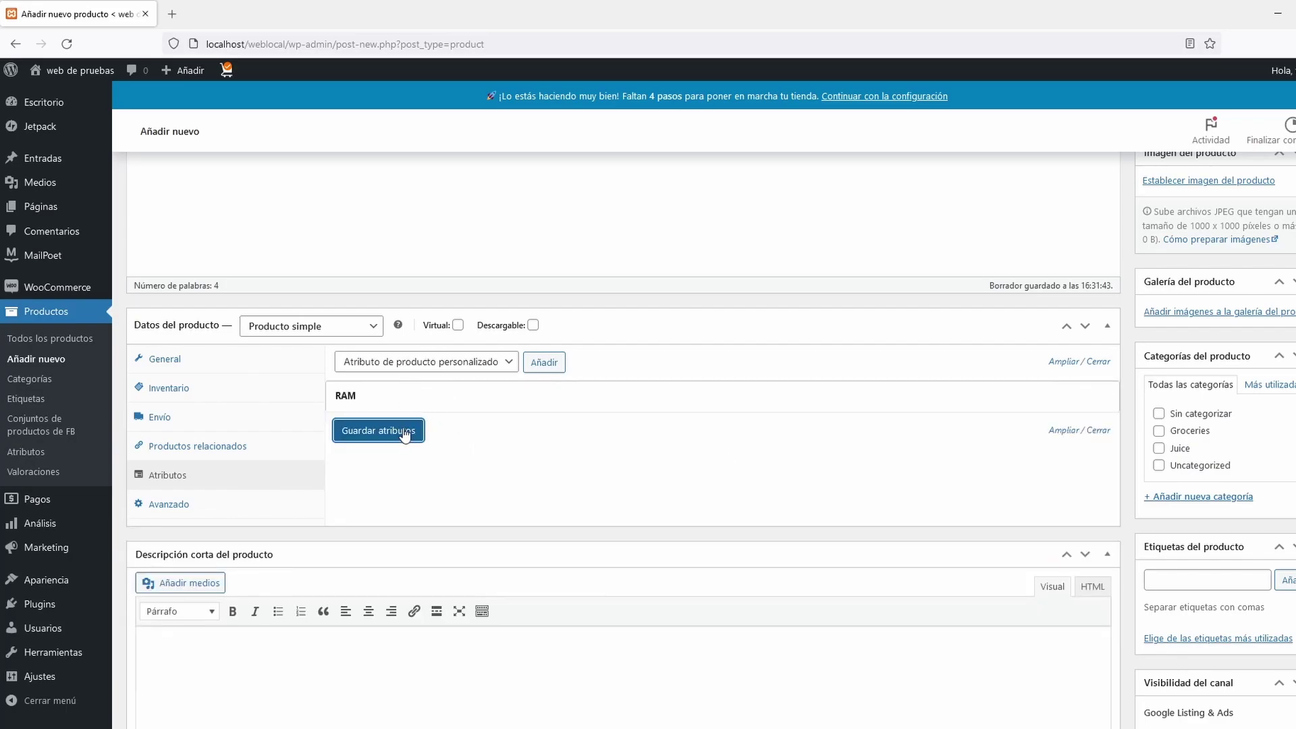
{"action": "left_click", "coordinate": [388, 437]}
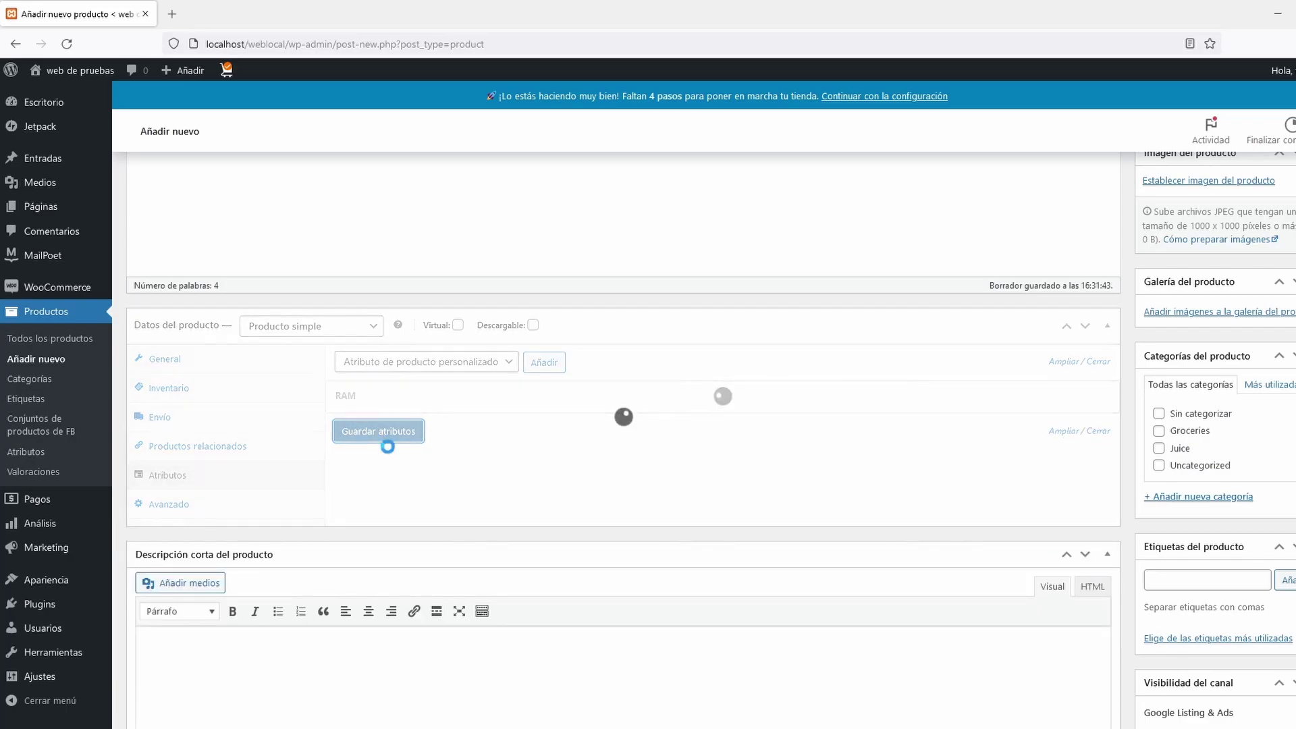
- Add a second custom attribute named "COLOR" with the value "MARRON" and save the attributes
{"action": "left_click", "coordinate": [544, 361]}
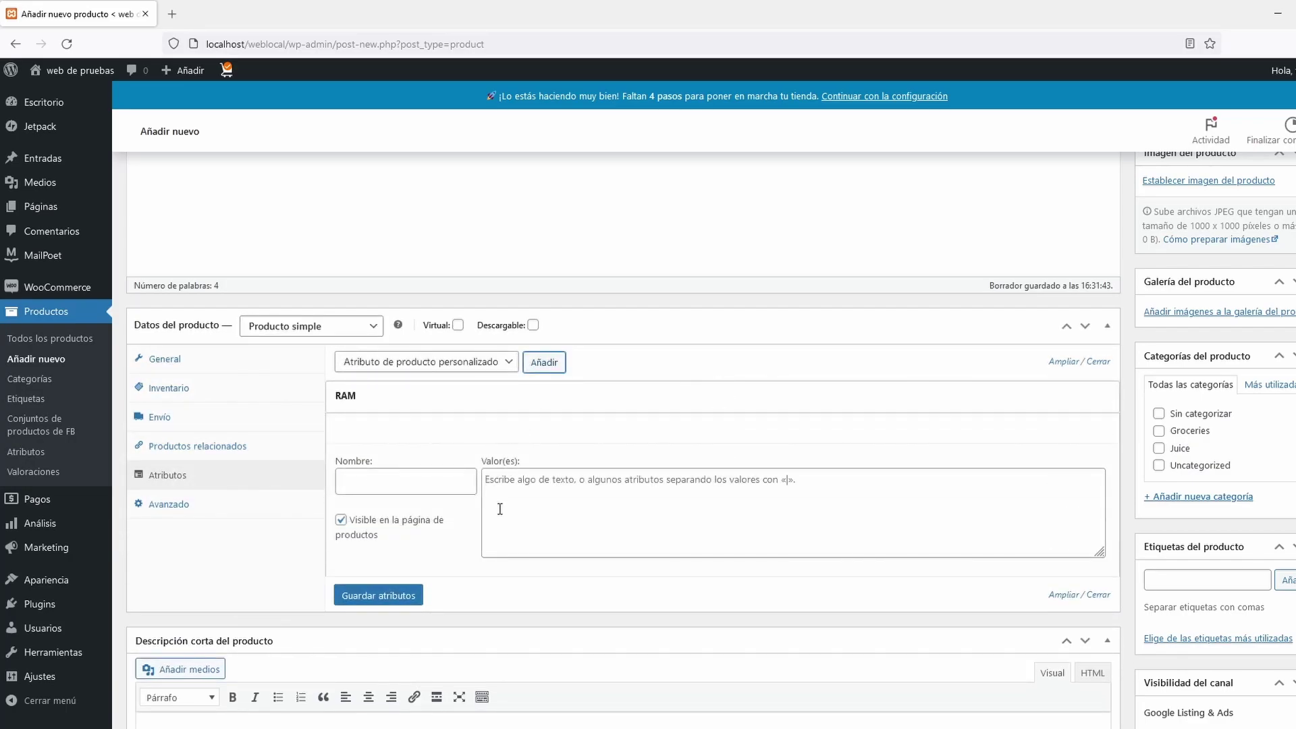
{"action": "left_click", "coordinate": [418, 484]}
{"action": "type", "text": "COLOR"}
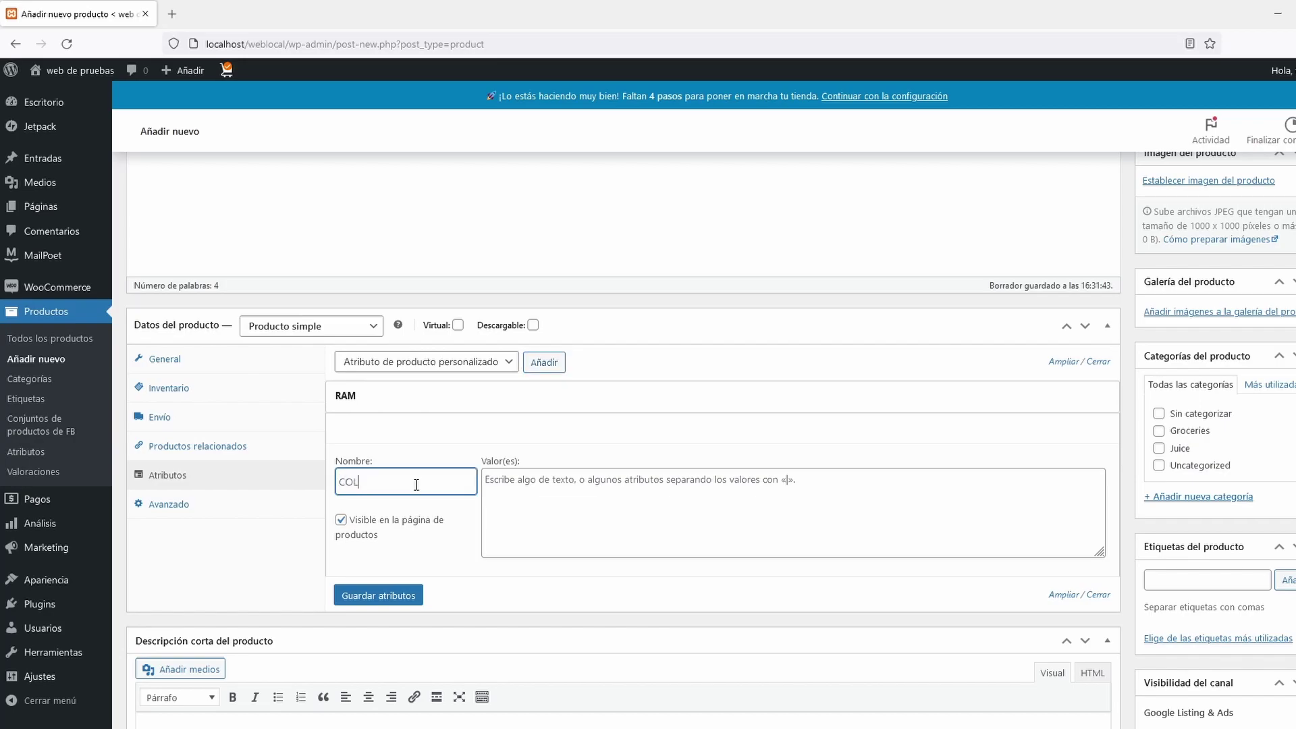
{"action": "left_click", "coordinate": [512, 499]}
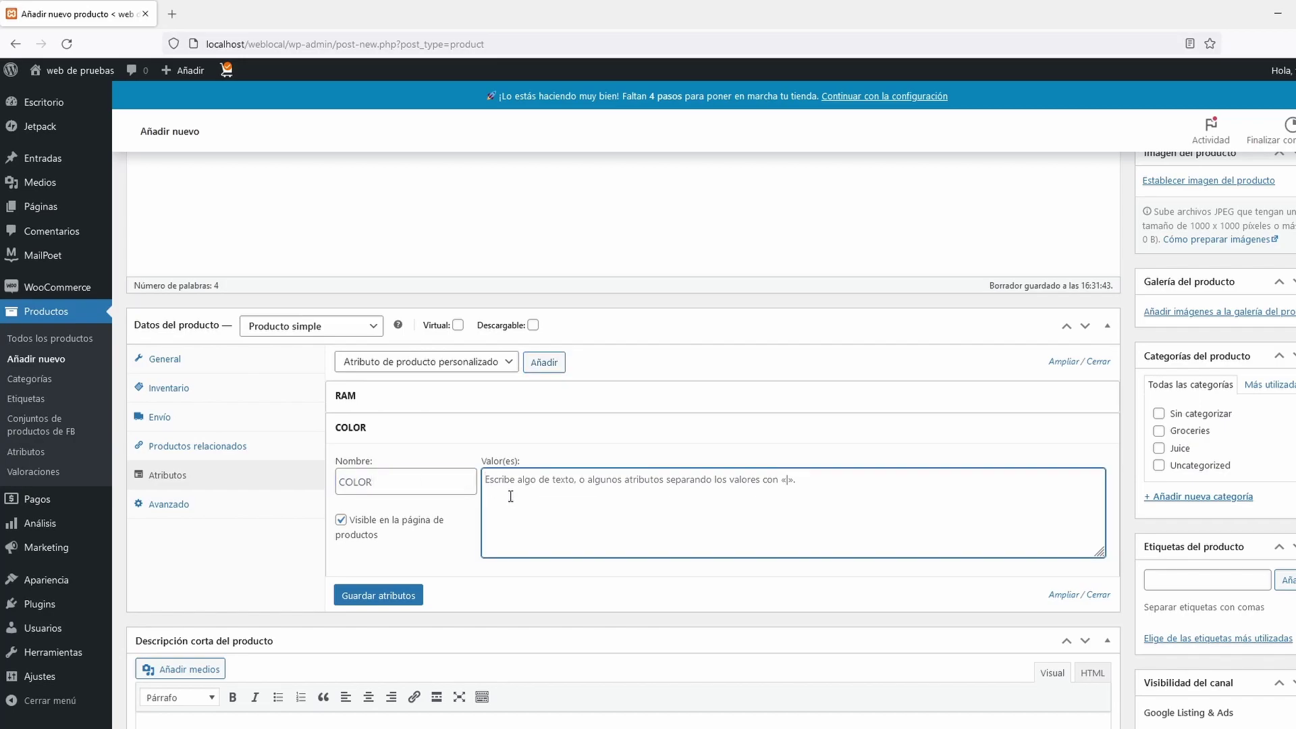
{"action": "type", "text": "MARRON"}
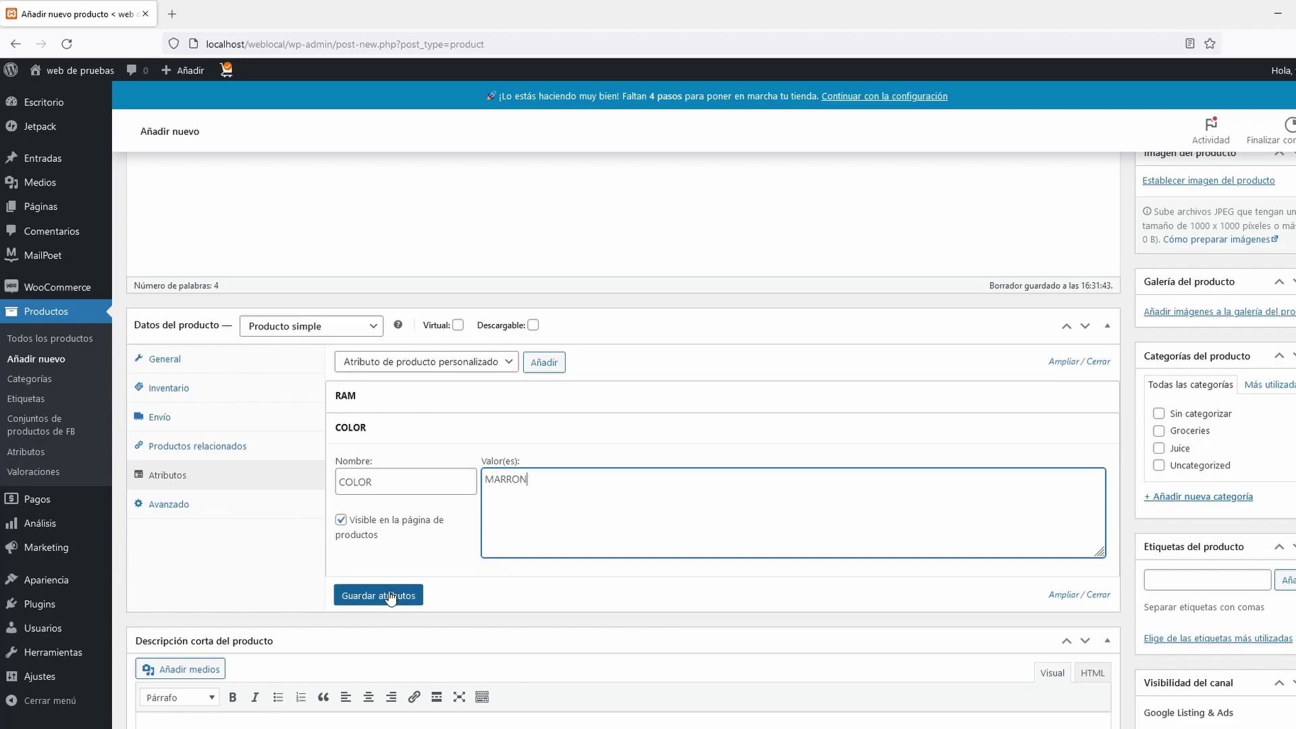
{"action": "left_click", "coordinate": [390, 597]}
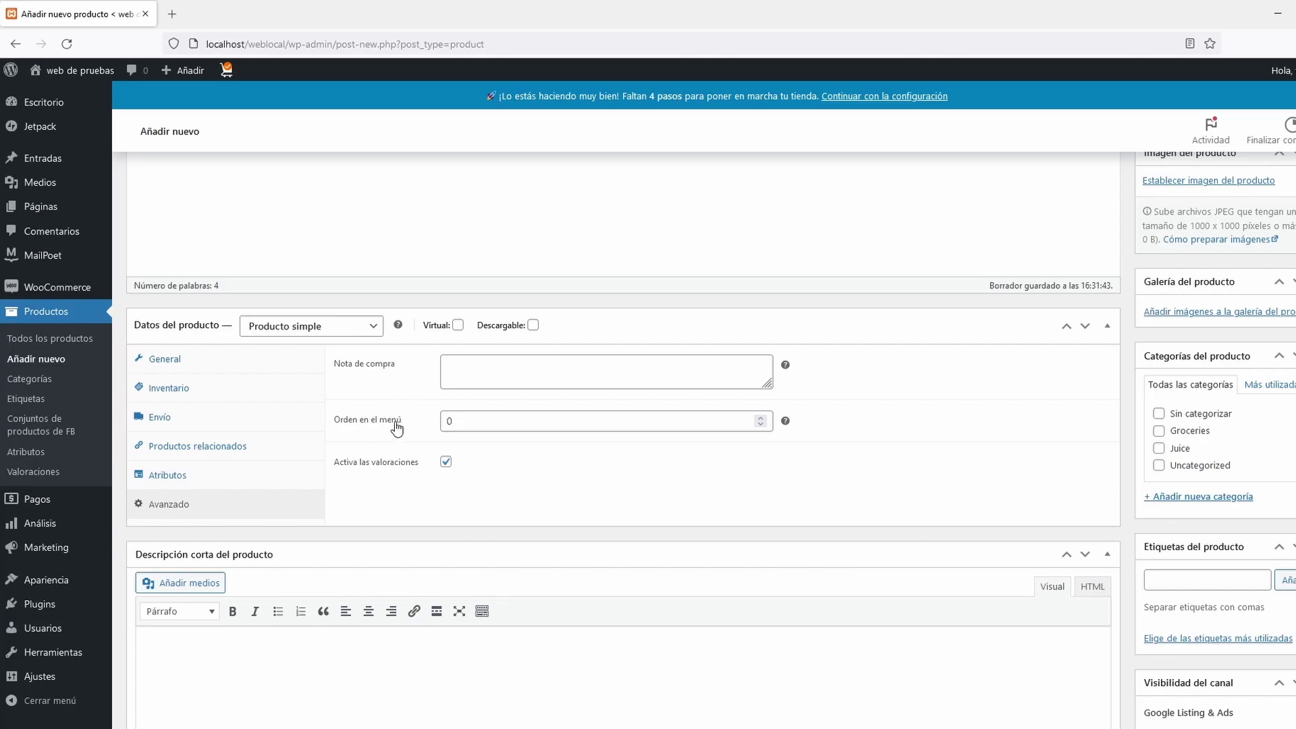
- Examine the product's advanced menu order and reviews settings, leaving reviews enabled
{"action": "double_click", "coordinate": [471, 421]}
{"action": "left_click", "coordinate": [471, 421]}
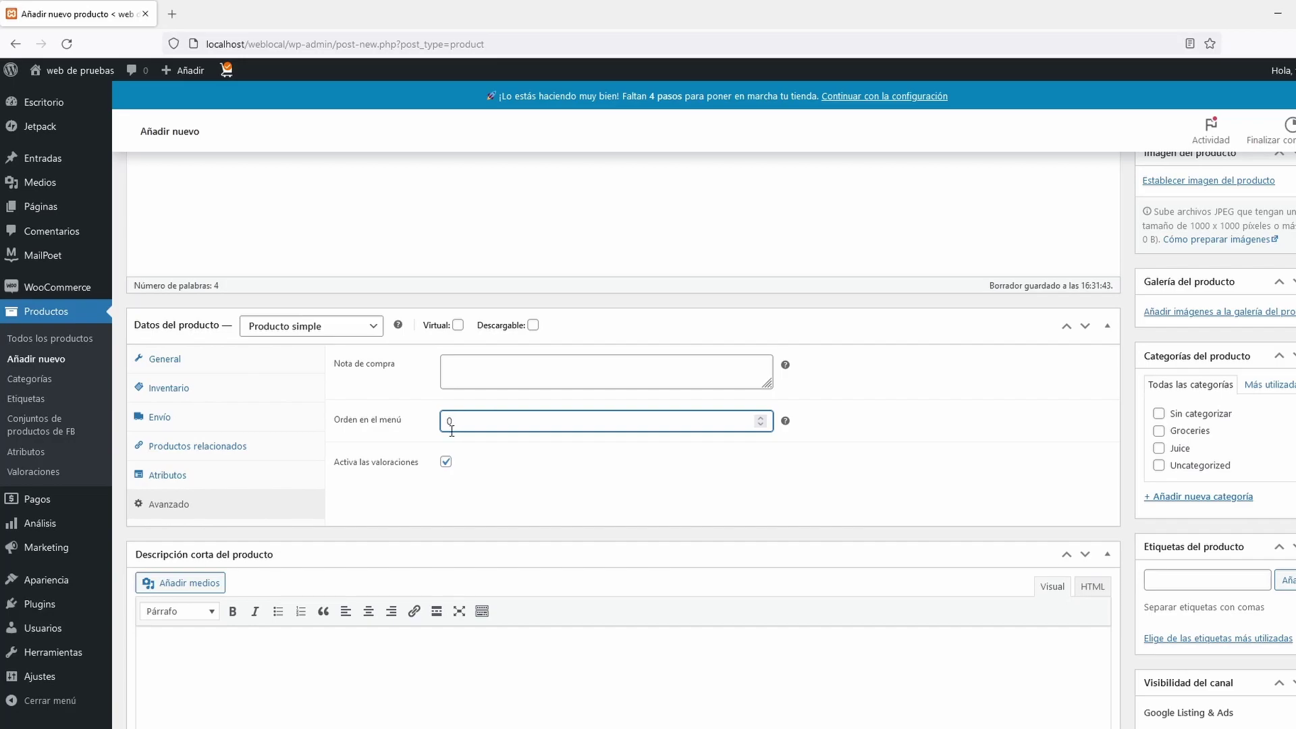
{"action": "left_click", "coordinate": [445, 463]}
{"action": "left_click", "coordinate": [444, 464]}
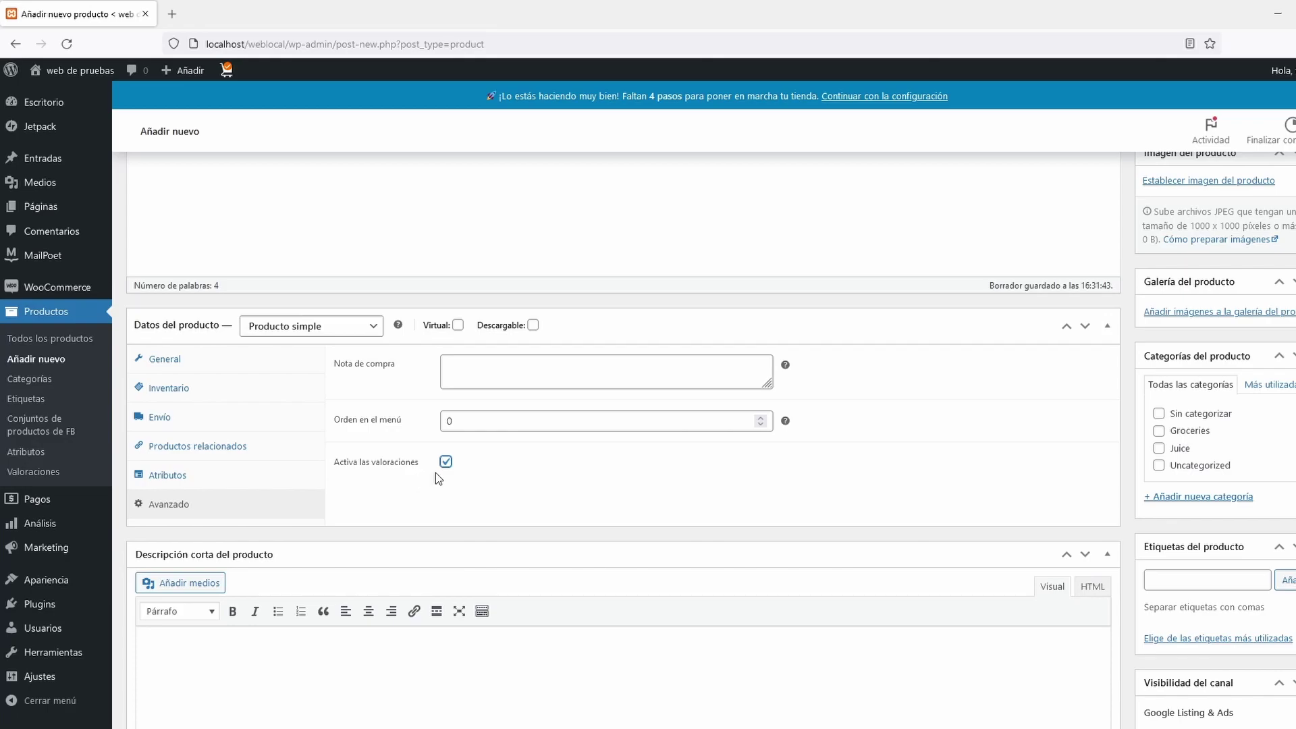
- Copy the main description text "unos bombones deliciosos, pruebalos!" into the product's short description
{"action": "scroll", "coordinate": [442, 473], "scroll_direction": "down", "scroll_amount": 3}
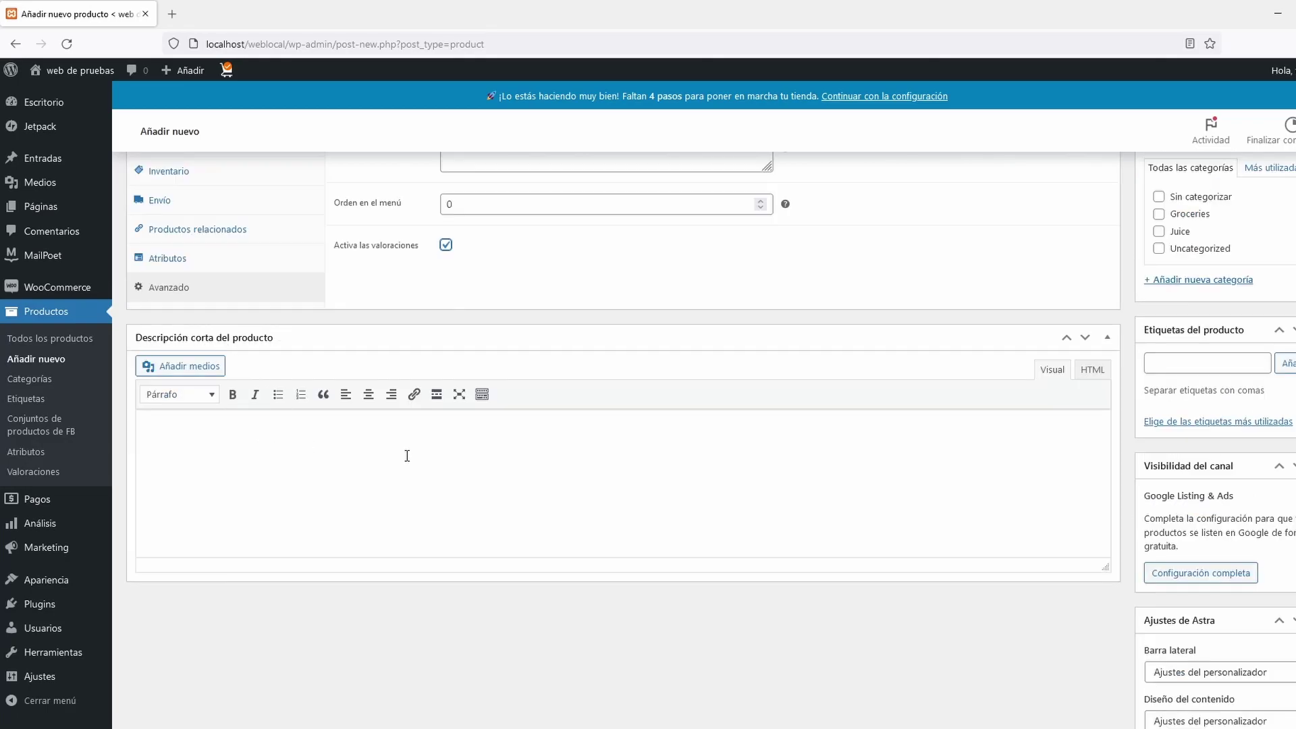
{"action": "scroll", "coordinate": [399, 445], "scroll_direction": "up", "scroll_amount": 7}
{"action": "left_click_drag", "start_coordinate": [140, 338], "coordinate": [331, 339]}
{"action": "right_click", "coordinate": [269, 345]}
{"action": "left_click", "coordinate": [265, 426]}
{"action": "scroll", "coordinate": [266, 416], "scroll_direction": "down", "scroll_amount": 10}
{"action": "right_click", "coordinate": [196, 200]}
{"action": "left_click", "coordinate": [248, 307]}
{"action": "scroll", "coordinate": [304, 330], "scroll_direction": "up", "scroll_amount": 3}
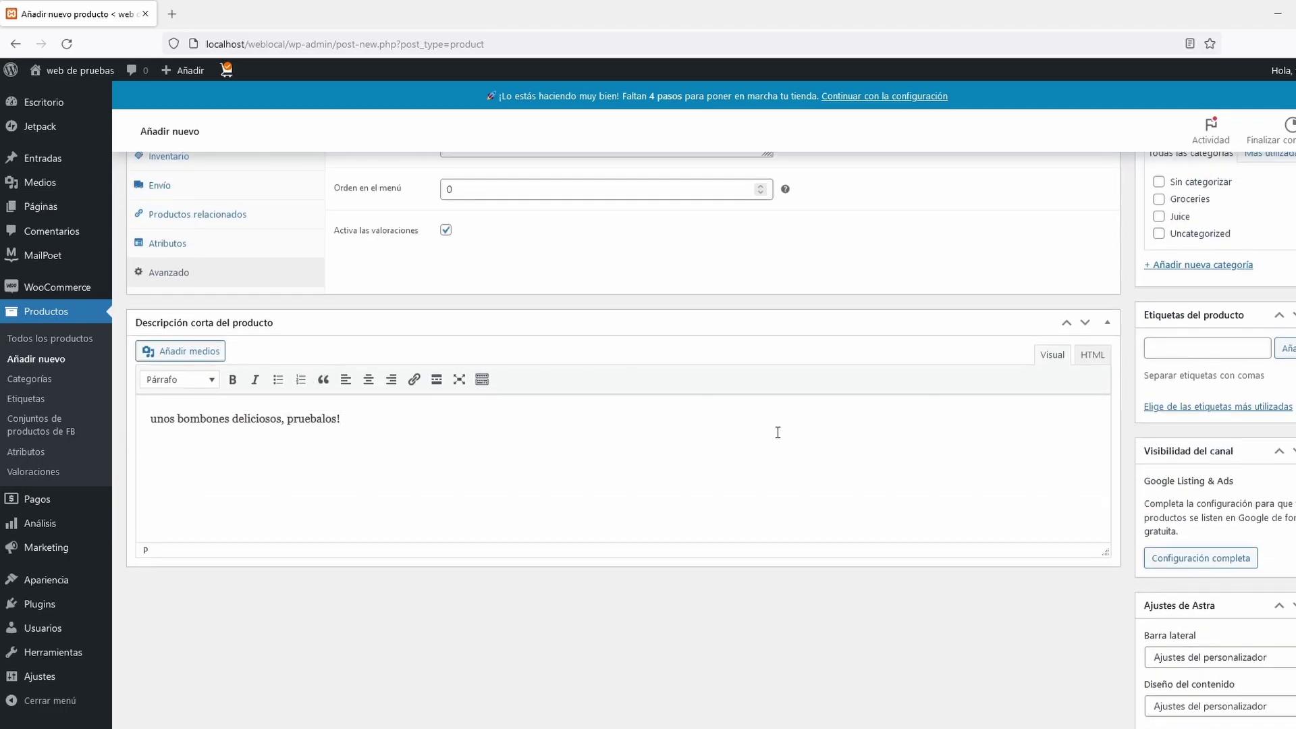
- Publish the product and set the chocolate box picture "caja-bombon-280gr" from the media library as its product image
{"action": "scroll", "coordinate": [776, 432], "scroll_direction": "up", "scroll_amount": 10}
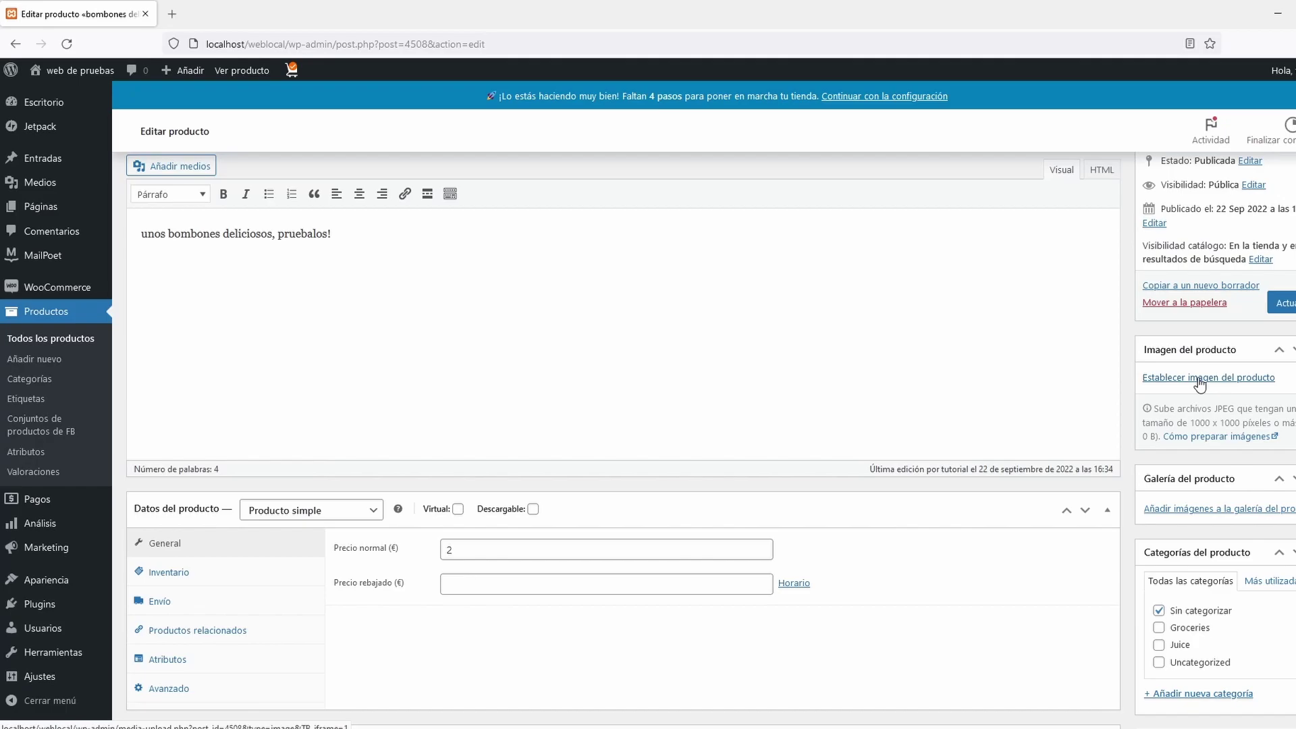
{"action": "left_click", "coordinate": [1198, 378]}
{"action": "left_click", "coordinate": [90, 256]}
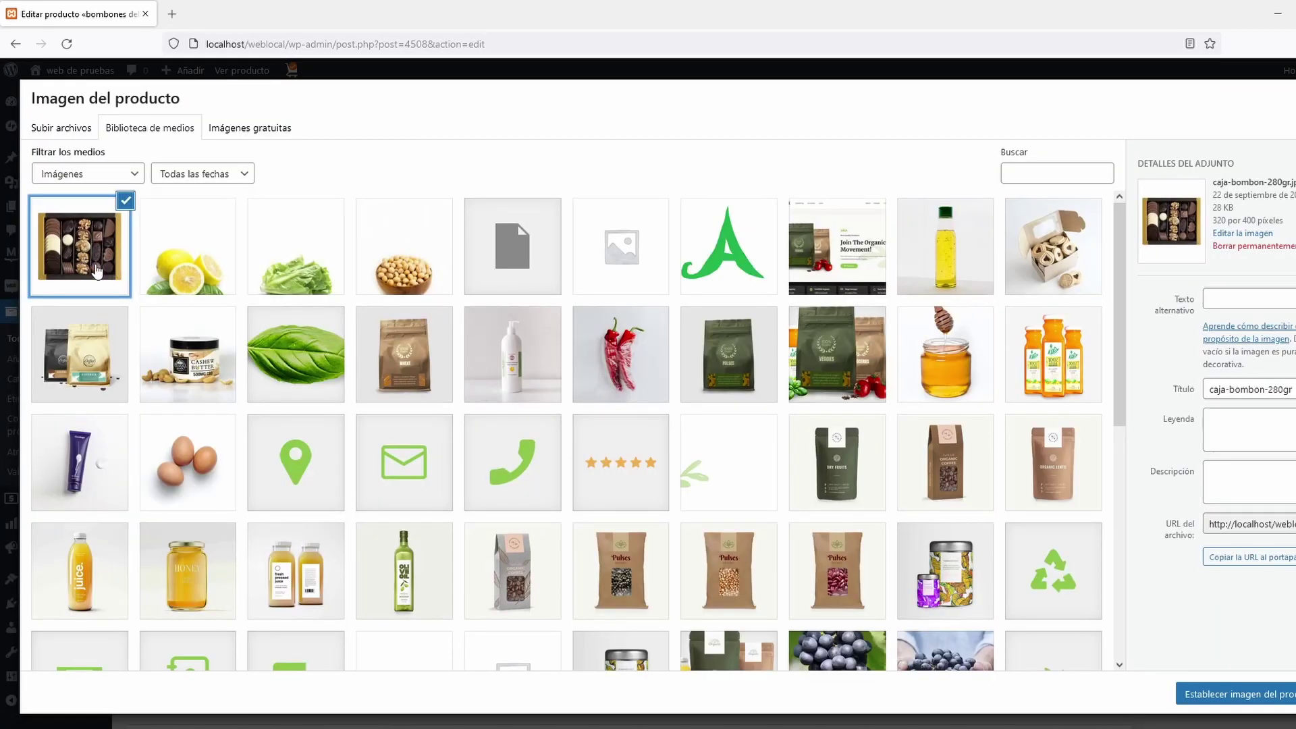
{"action": "left_click", "coordinate": [1237, 690]}
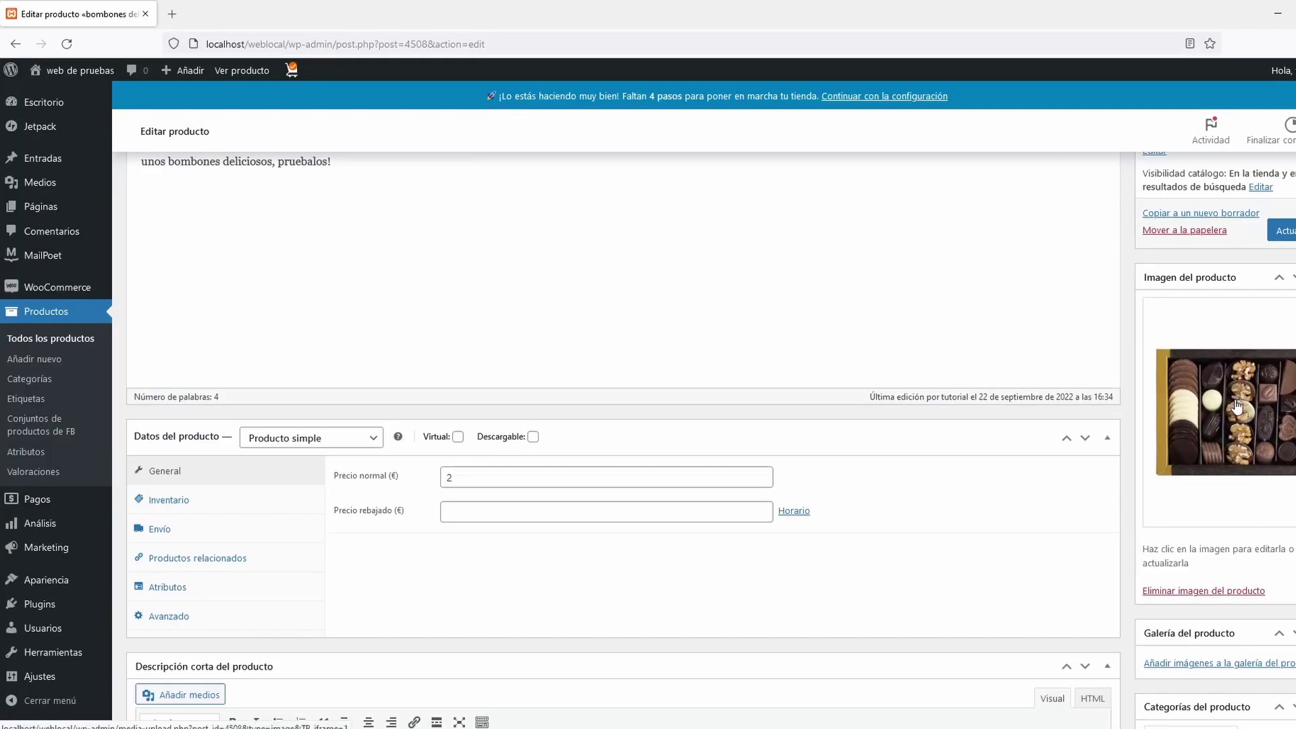
- Create a product category named "chocolates" without a parent and assign only it, removing "Sin categorizar"
{"action": "scroll", "coordinate": [1234, 401], "scroll_direction": "down", "scroll_amount": 4}
{"action": "scroll", "coordinate": [1238, 405], "scroll_direction": "down", "scroll_amount": 2}
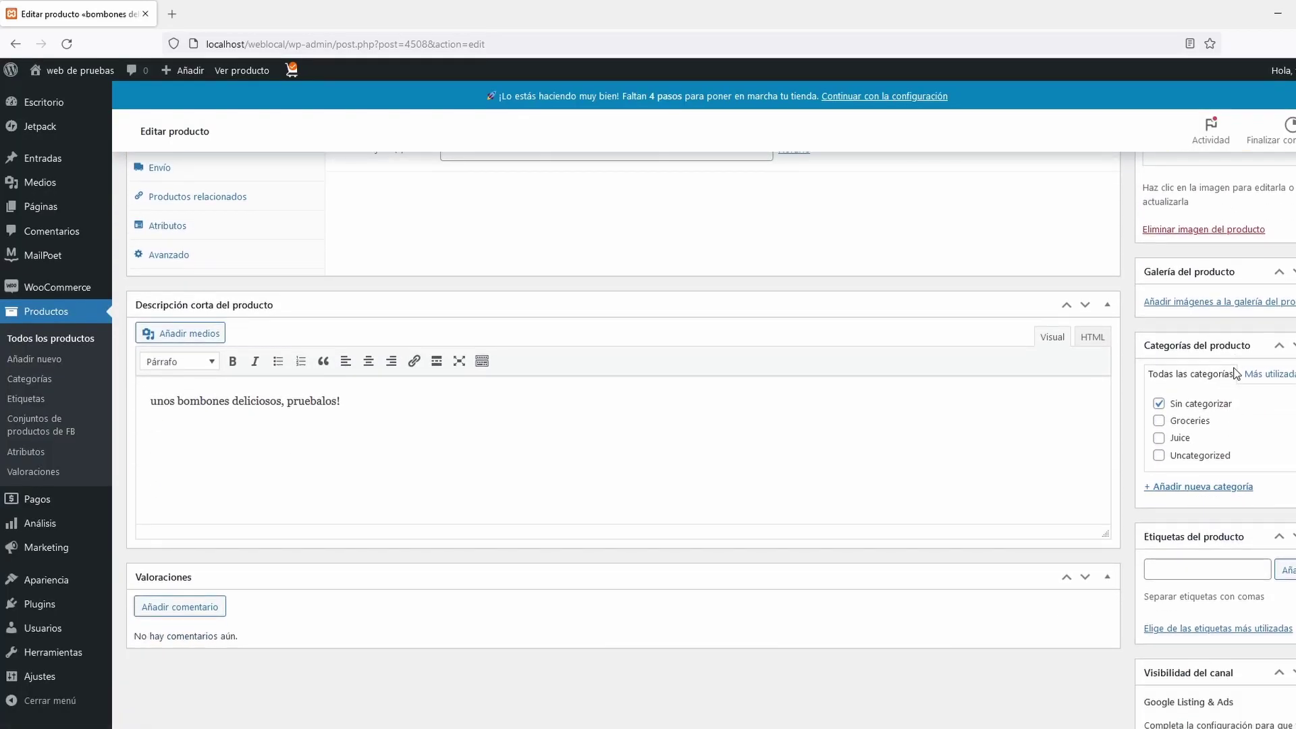
{"action": "left_click", "coordinate": [1186, 487]}
{"action": "type", "text": "chocolates"}
{"action": "key", "text": "Tab"}
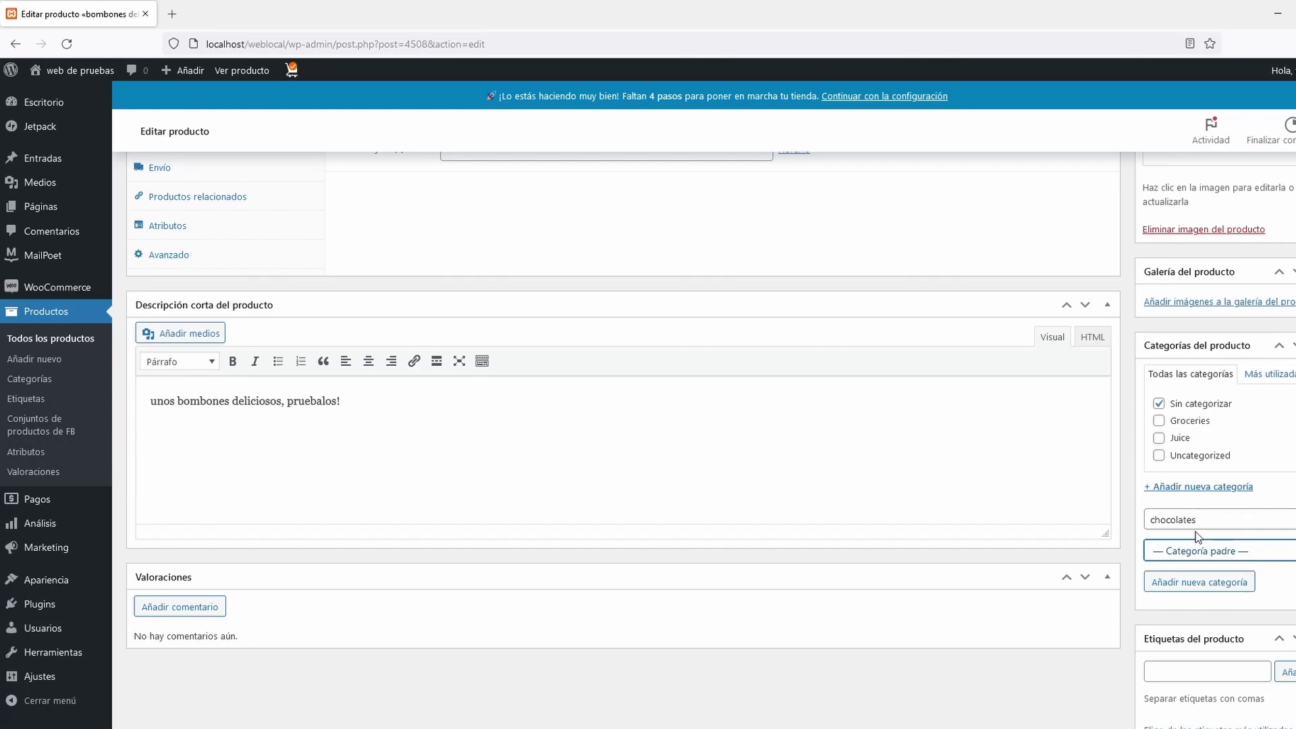
{"action": "left_click", "coordinate": [1200, 584]}
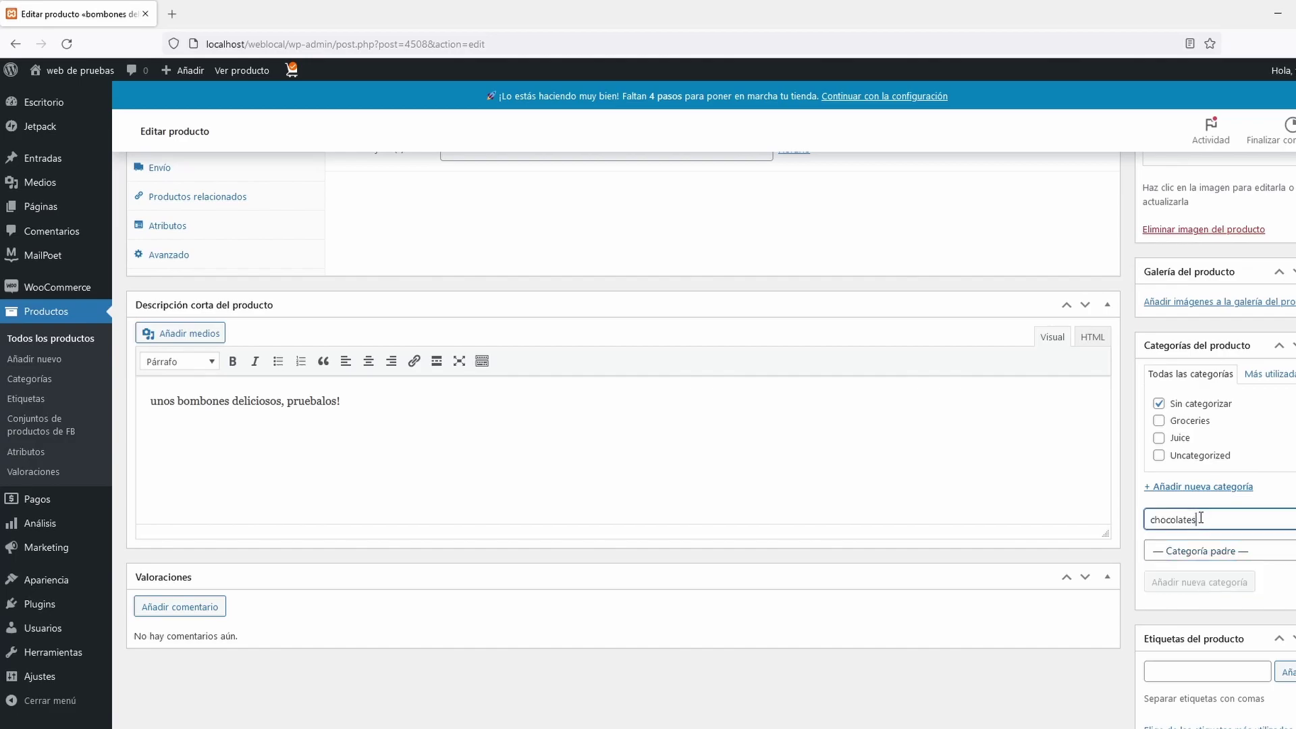
{"action": "left_click", "coordinate": [1159, 420]}
{"action": "scroll", "coordinate": [446, 432], "scroll_direction": "up", "scroll_amount": 5}
{"action": "scroll", "coordinate": [540, 438], "scroll_direction": "down", "scroll_amount": 5}
{"action": "scroll", "coordinate": [1024, 457], "scroll_direction": "down", "scroll_amount": 2}
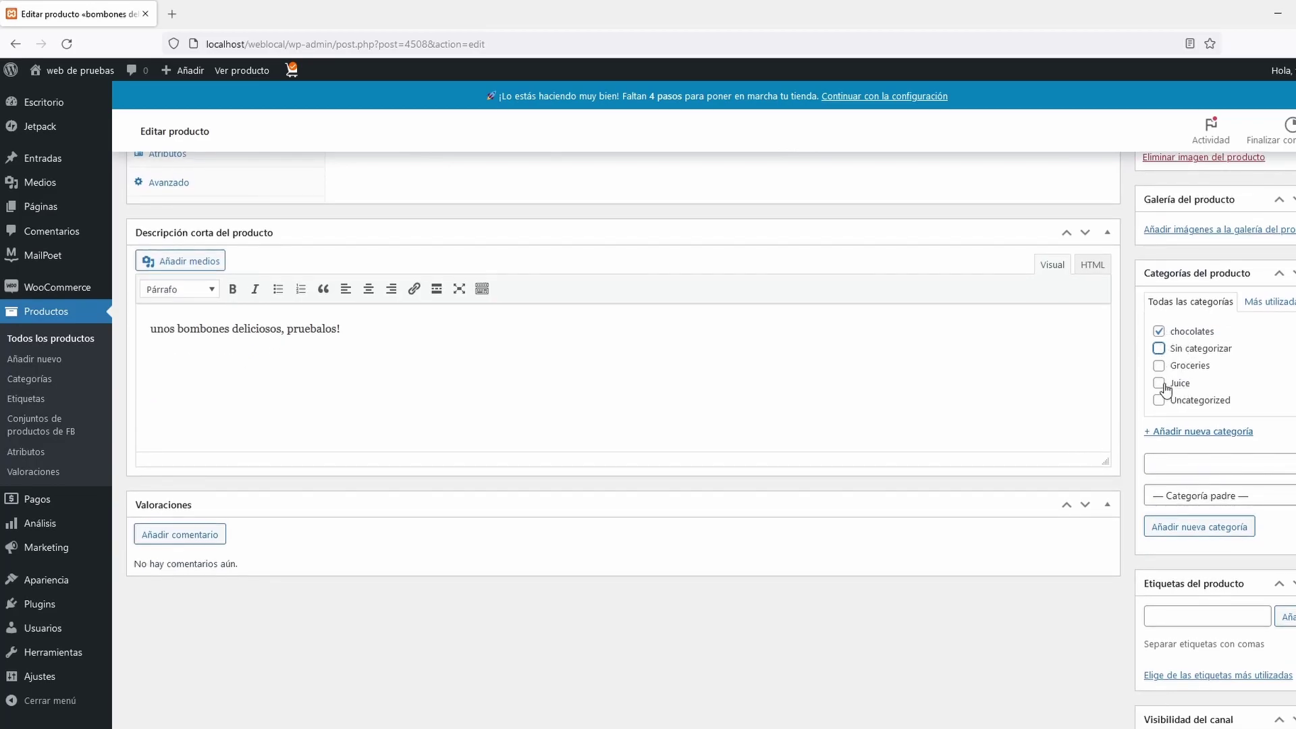
{"action": "scroll", "coordinate": [1177, 378], "scroll_direction": "up", "scroll_amount": 3}
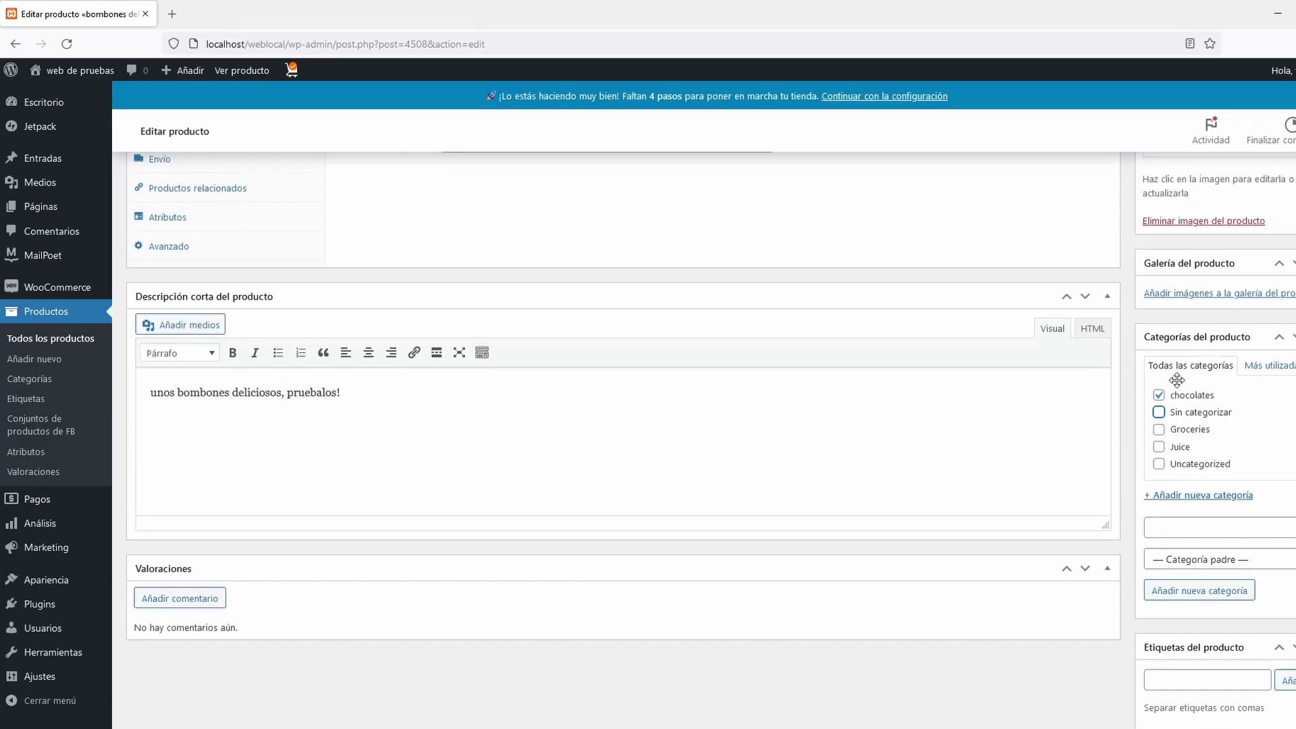
- Add the product tags "bombones" and "chocolate", and update the published product
{"action": "scroll", "coordinate": [1188, 554], "scroll_direction": "down", "scroll_amount": 6}
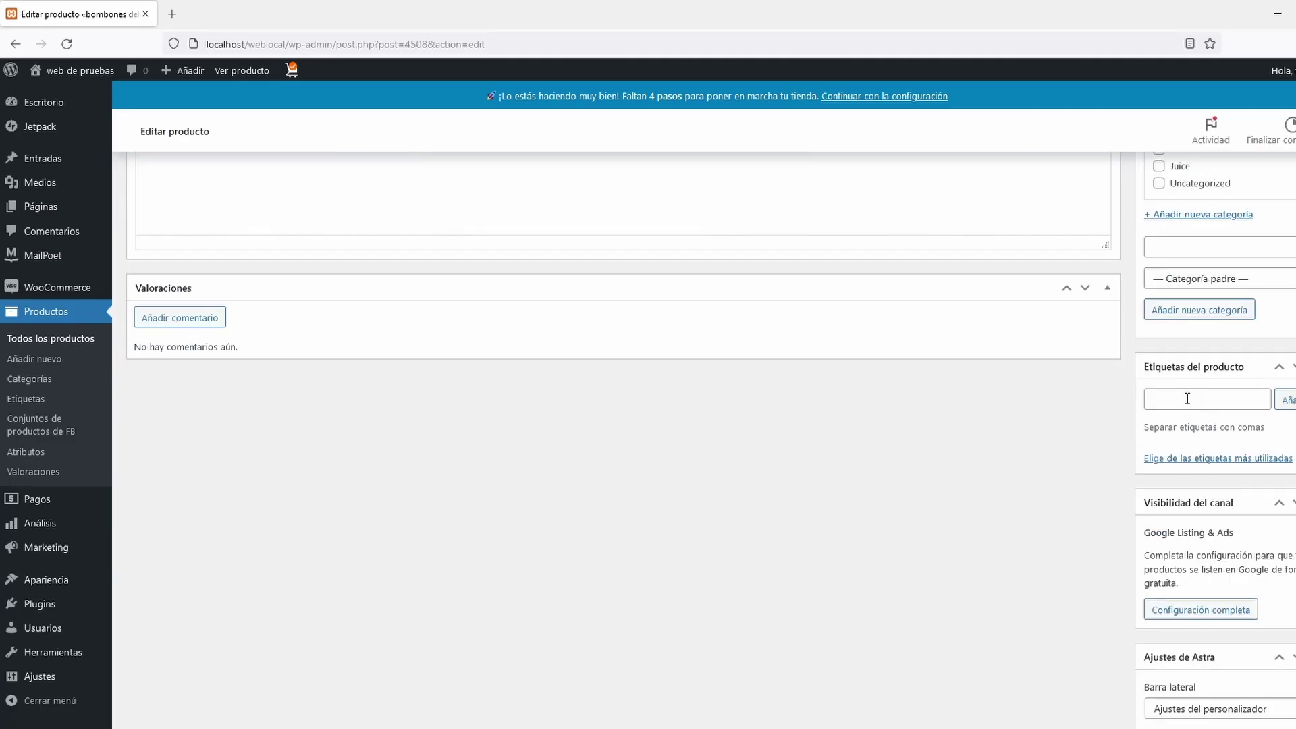
{"action": "left_click", "coordinate": [1187, 399]}
{"action": "type", "text": "bombones"}
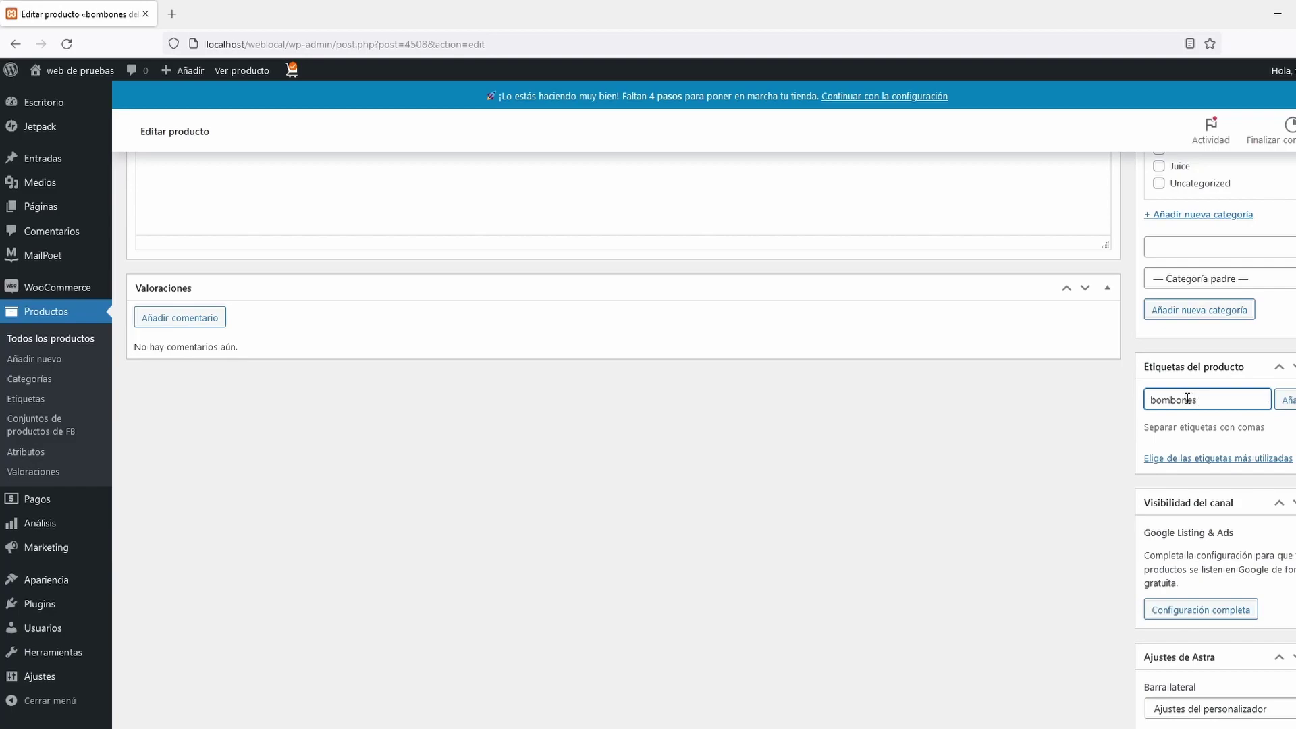
{"action": "type", "text": ", chocolate"}
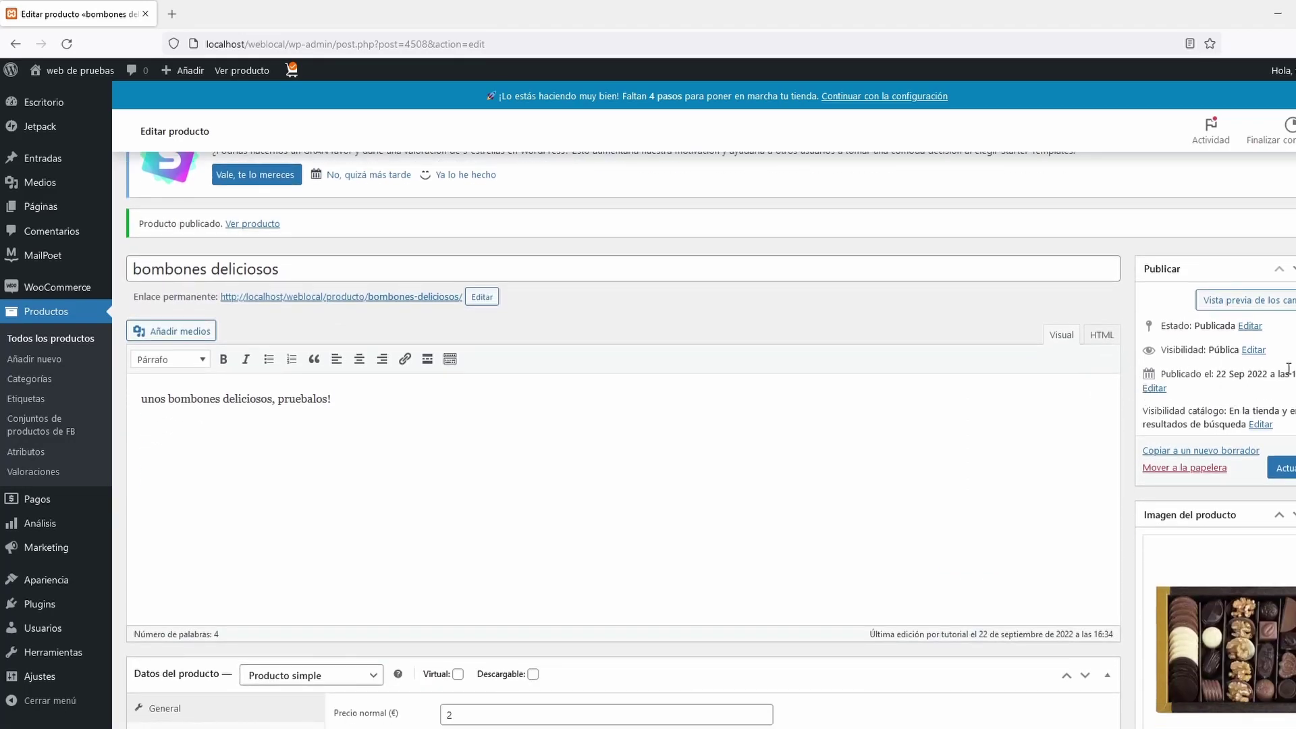
{"action": "scroll", "coordinate": [1107, 343], "scroll_direction": "down", "scroll_amount": 5}
{"action": "scroll", "coordinate": [708, 439], "scroll_direction": "up", "scroll_amount": 3}
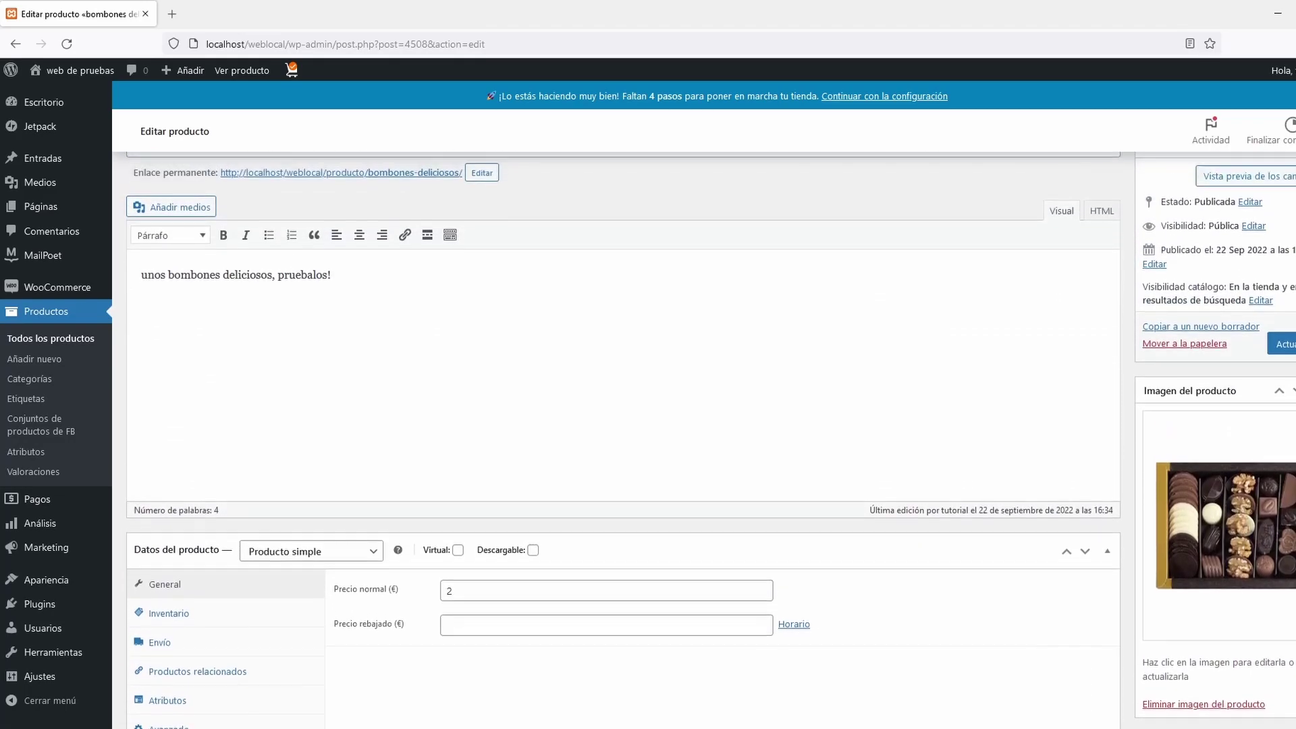
{"action": "left_click", "coordinate": [1281, 359]}
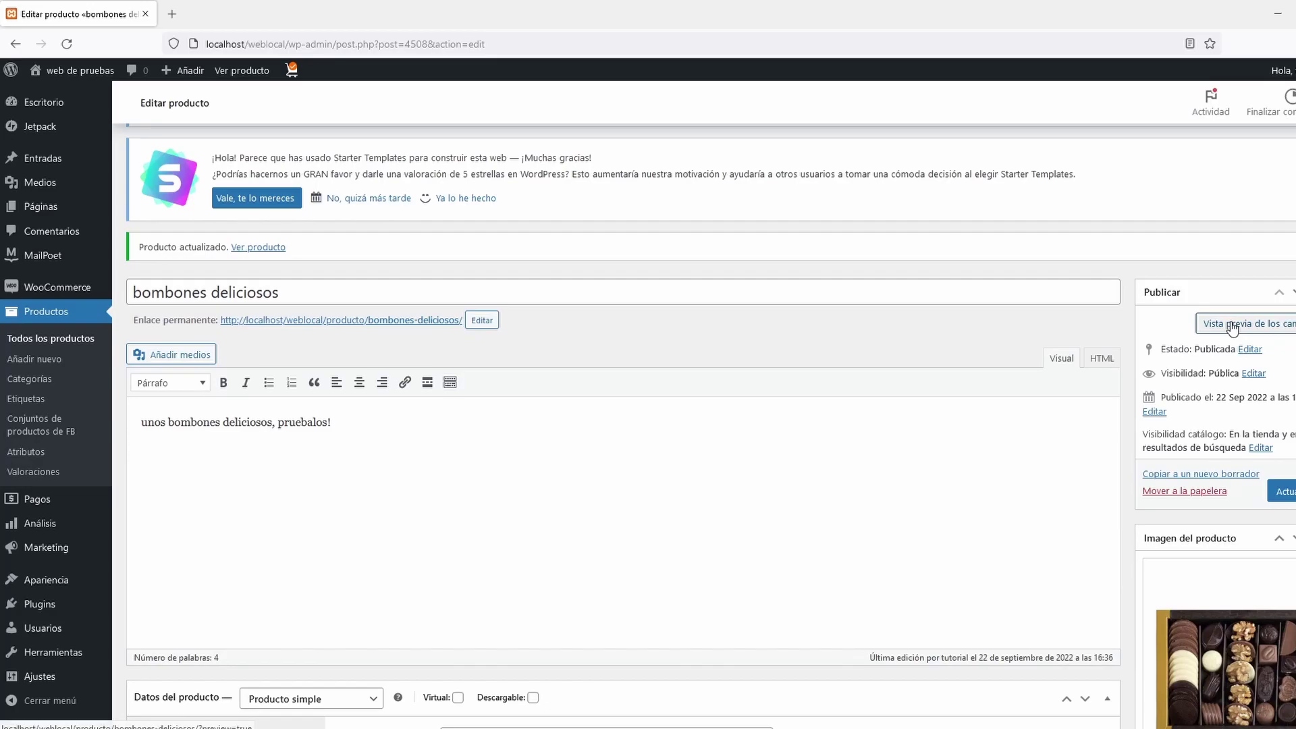
- Preview the product page in the store and examine its title, price, short description, category and tags
{"action": "left_click", "coordinate": [1234, 326]}
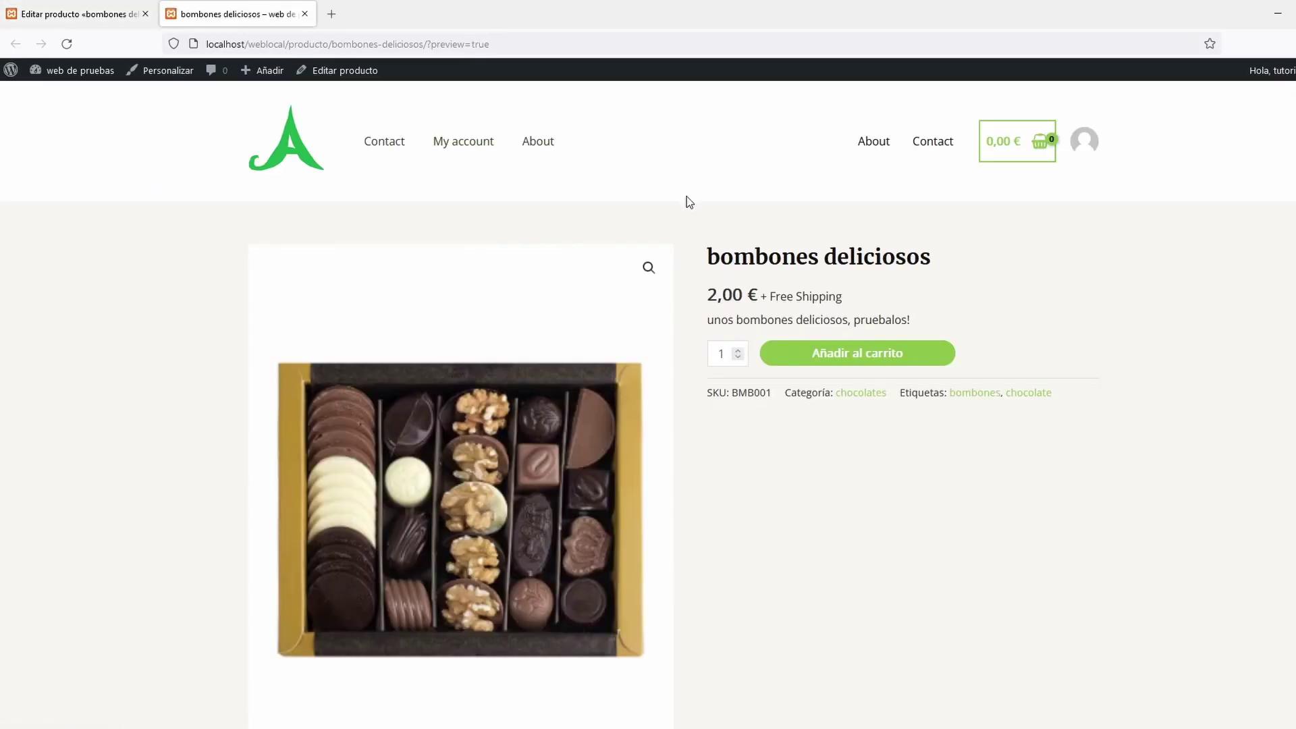
{"action": "scroll", "coordinate": [686, 201], "scroll_direction": "down", "scroll_amount": 2}
{"action": "left_click_drag", "start_coordinate": [705, 183], "coordinate": [845, 220]}
{"action": "left_click_drag", "start_coordinate": [707, 247], "coordinate": [914, 247]}
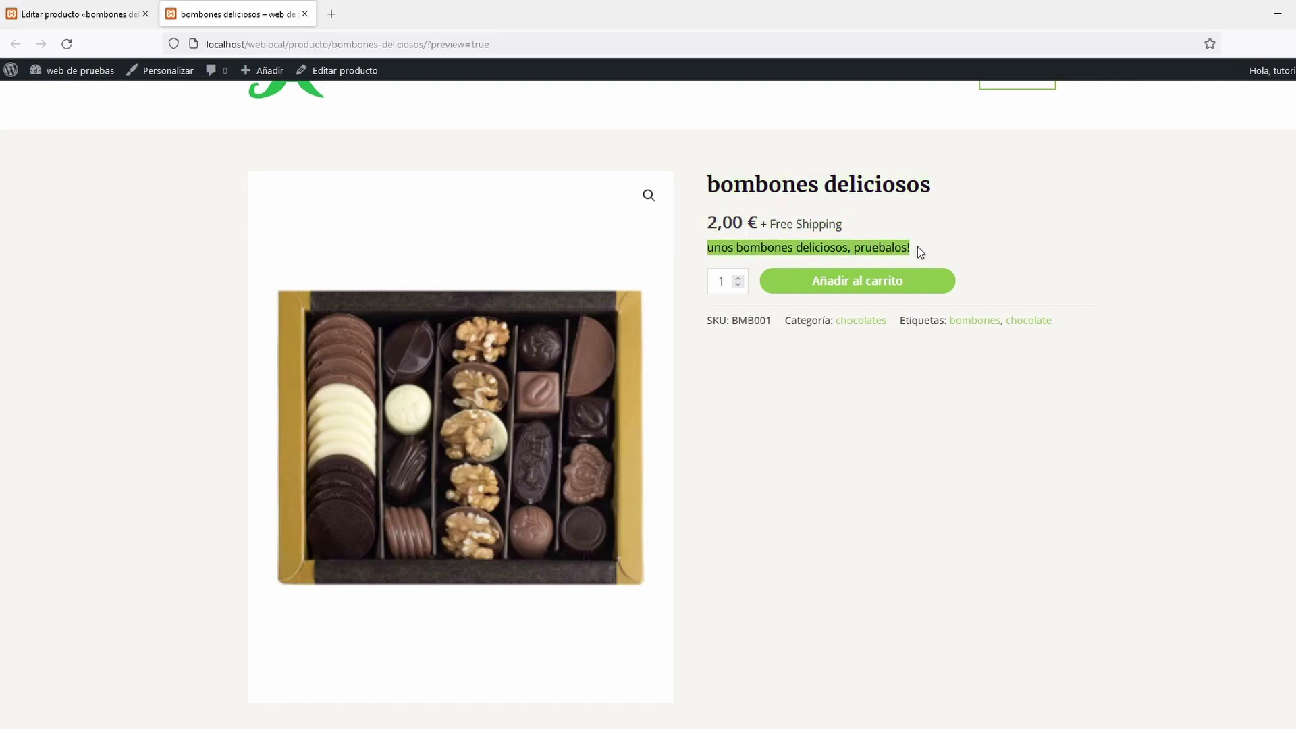
{"action": "left_click_drag", "start_coordinate": [1053, 322], "coordinate": [862, 289]}
- Add one unit of "bombones deliciosos" to the cart and open the cart to check its contents and coupon field
{"action": "left_click", "coordinate": [818, 287]}
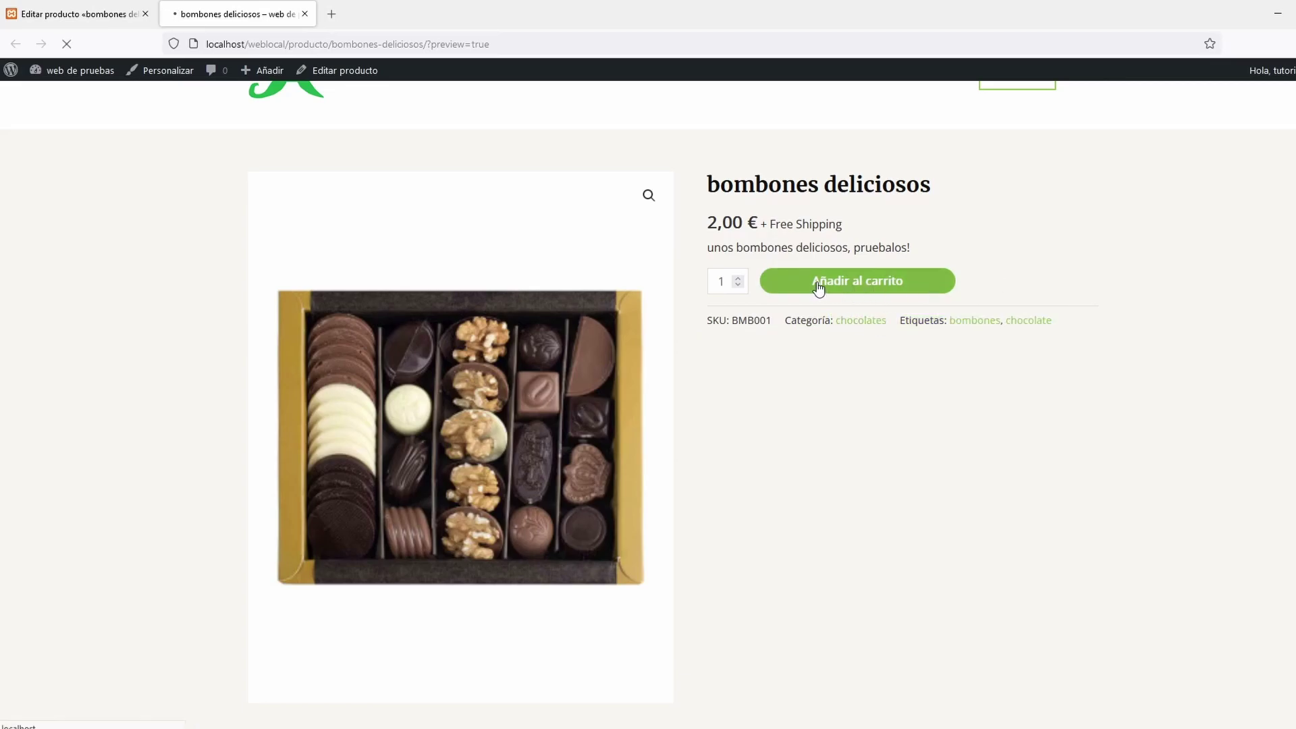
{"action": "left_click", "coordinate": [1005, 272]}
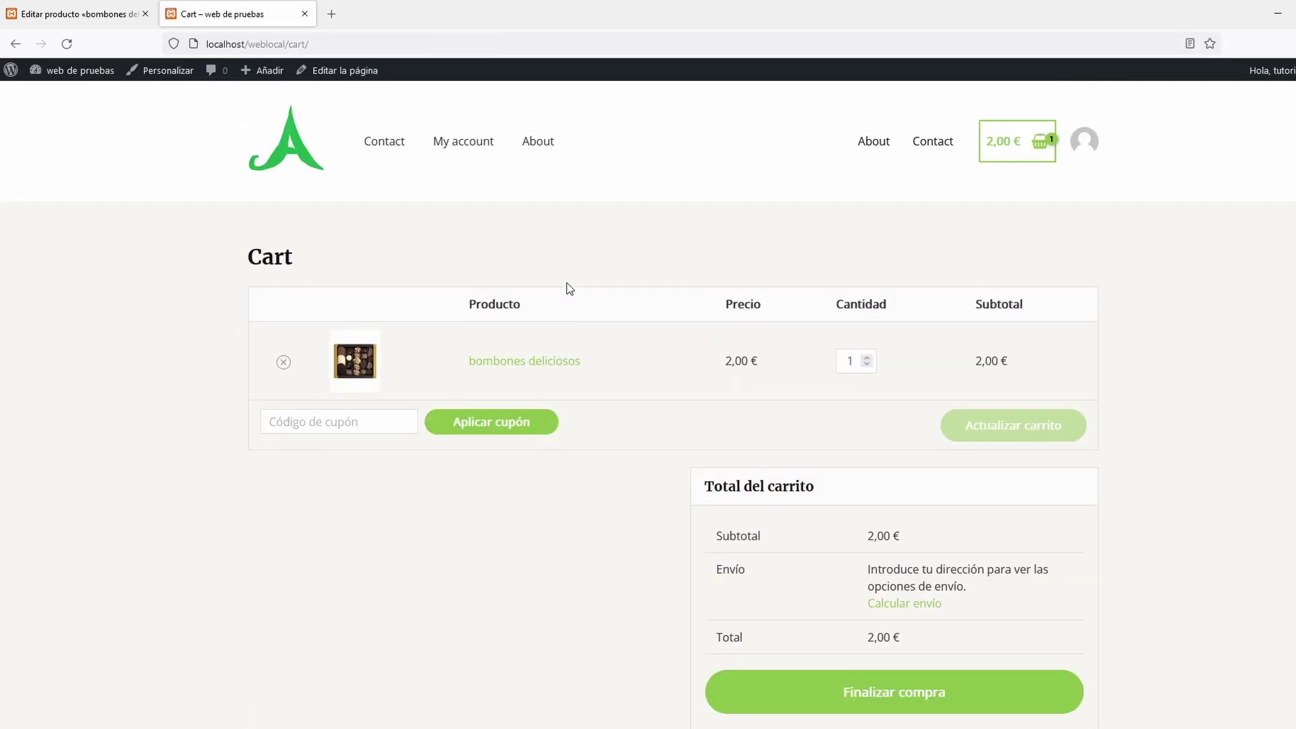
{"action": "scroll", "coordinate": [570, 285], "scroll_direction": "down", "scroll_amount": 1}
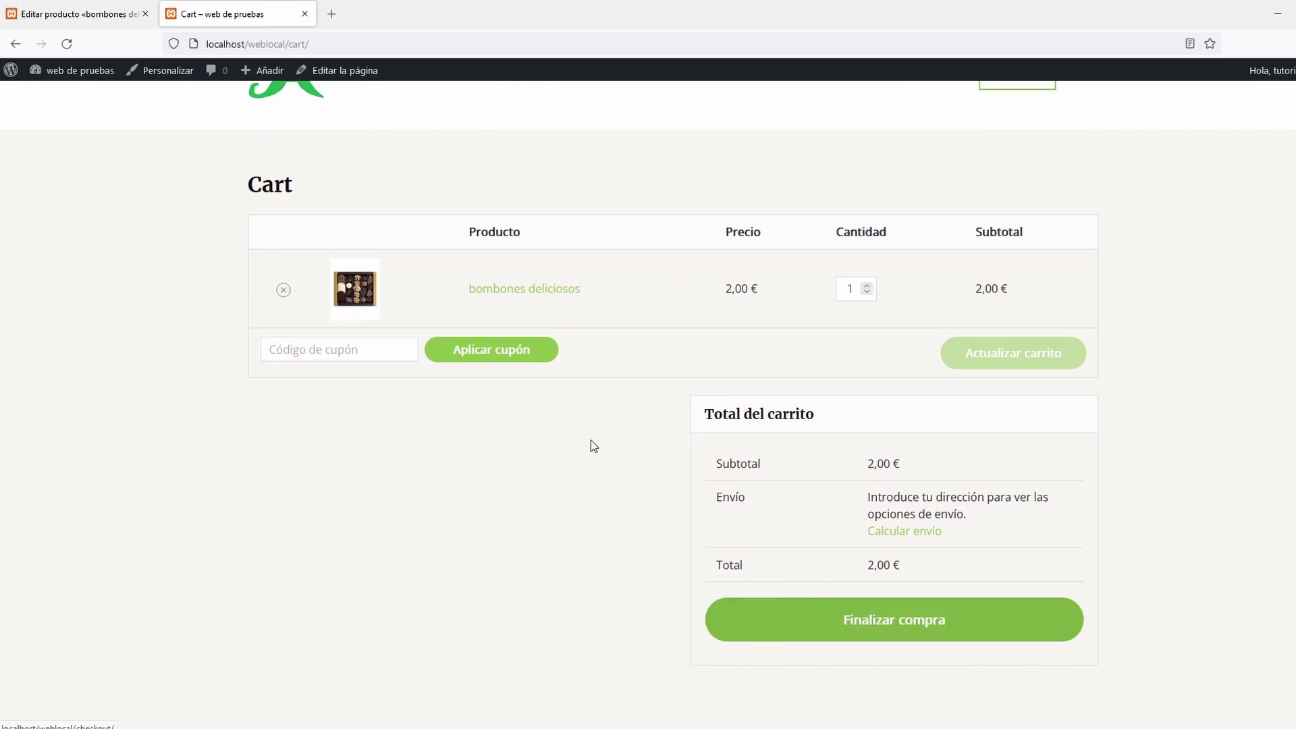
{"action": "left_click", "coordinate": [351, 342]}
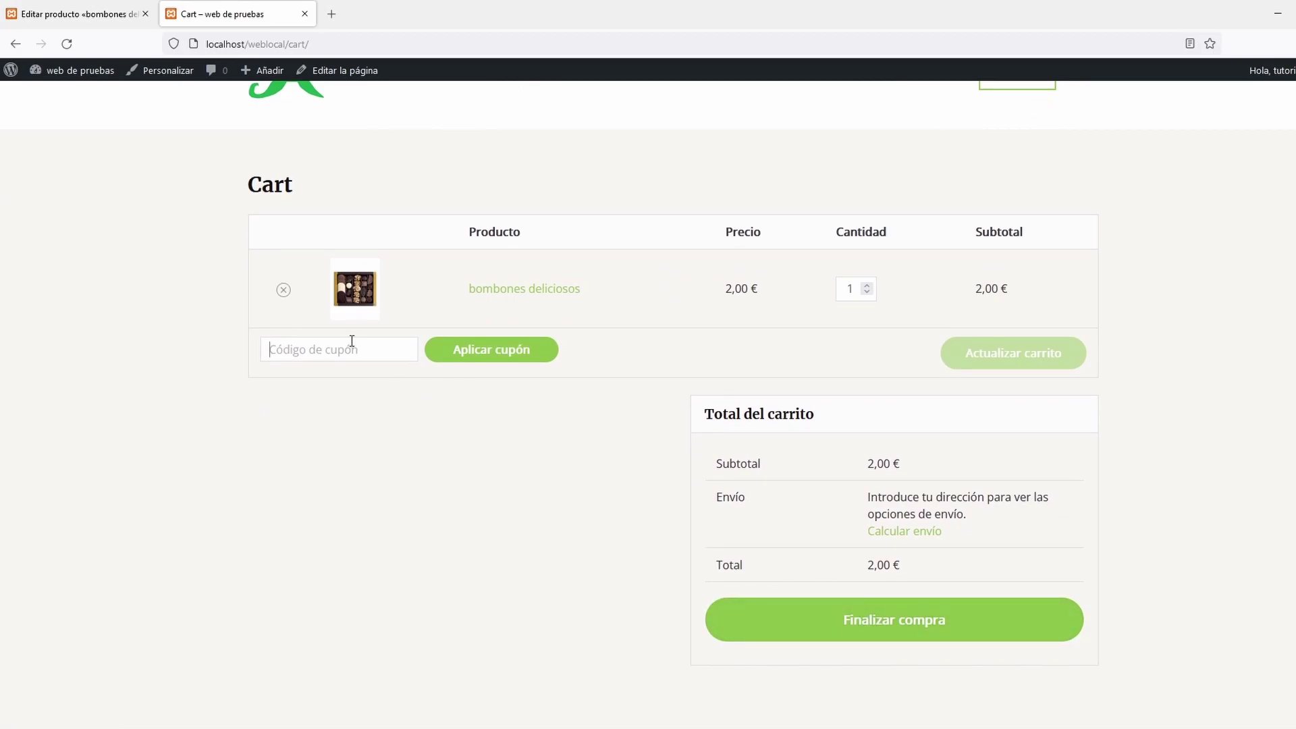
- Proceed to checkout, examine the billing form and order summary, and close the store preview
{"action": "left_click", "coordinate": [892, 619]}
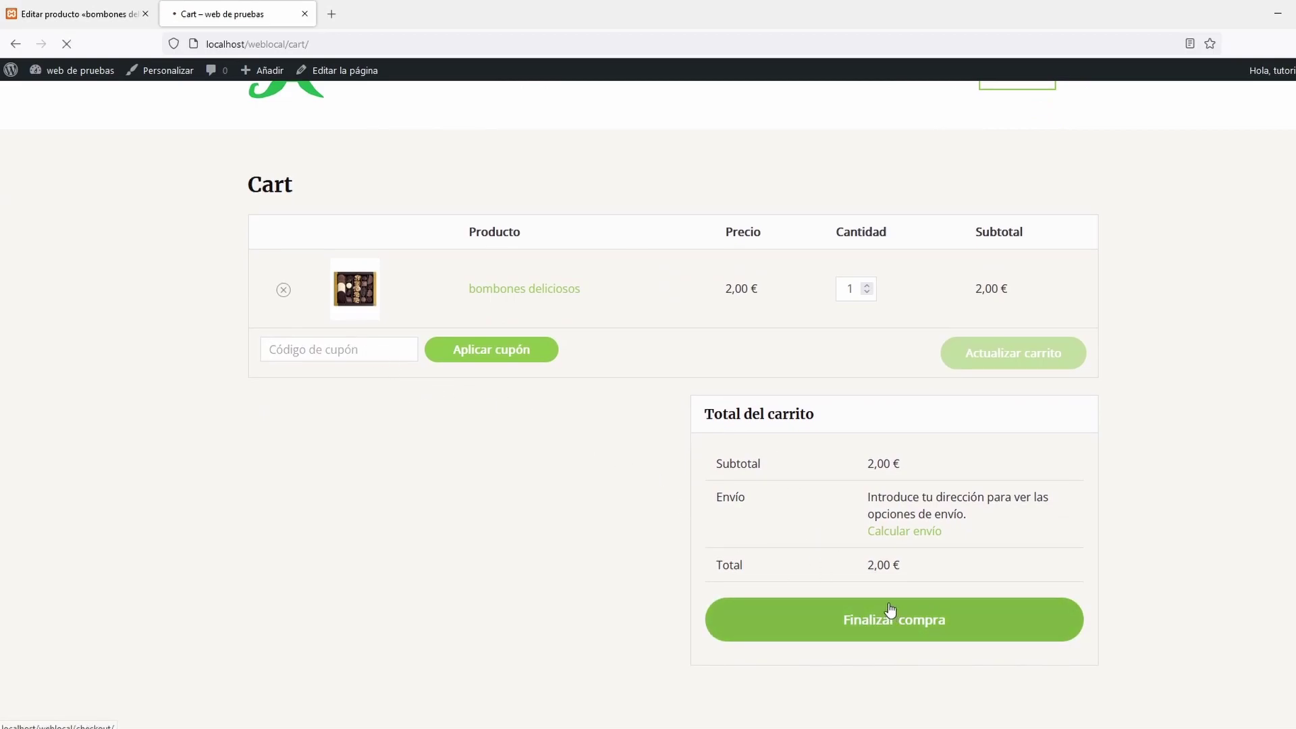
{"action": "scroll", "coordinate": [327, 307], "scroll_direction": "down", "scroll_amount": 2}
{"action": "scroll", "coordinate": [521, 368], "scroll_direction": "down", "scroll_amount": 4}
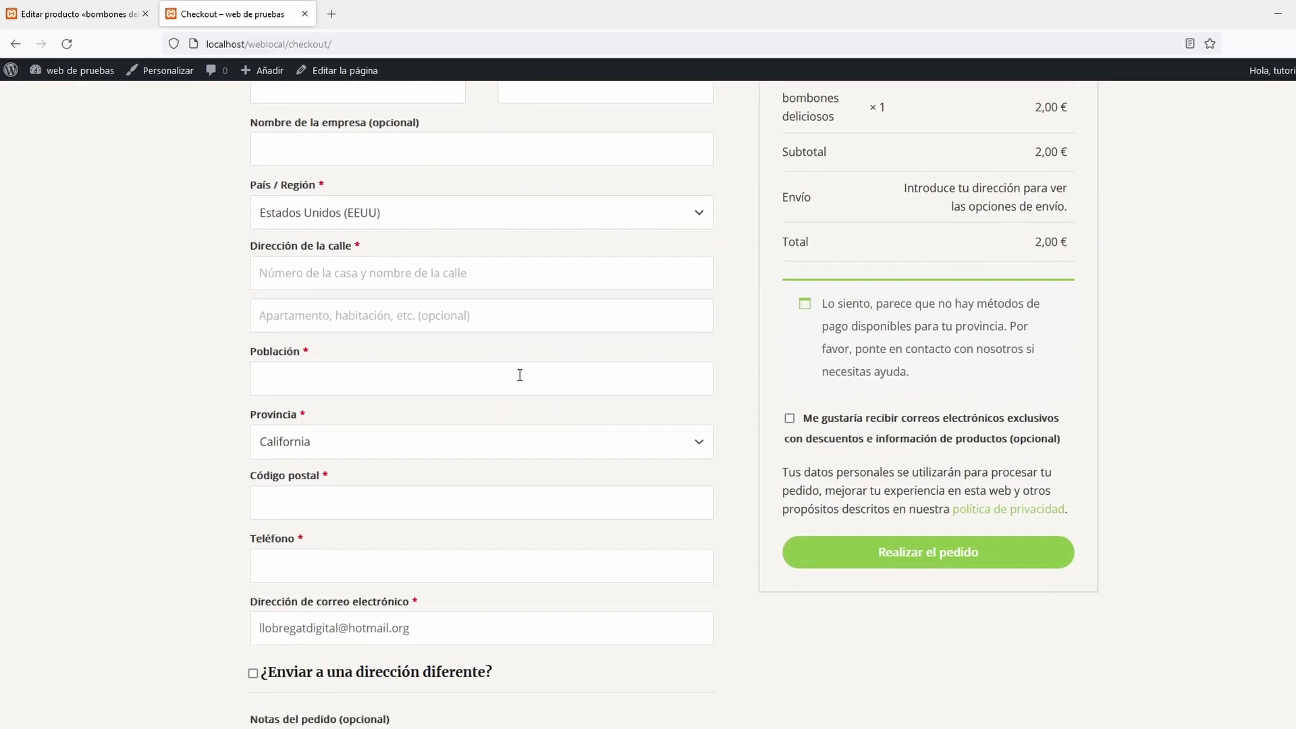
{"action": "scroll", "coordinate": [930, 375], "scroll_direction": "up", "scroll_amount": 5}
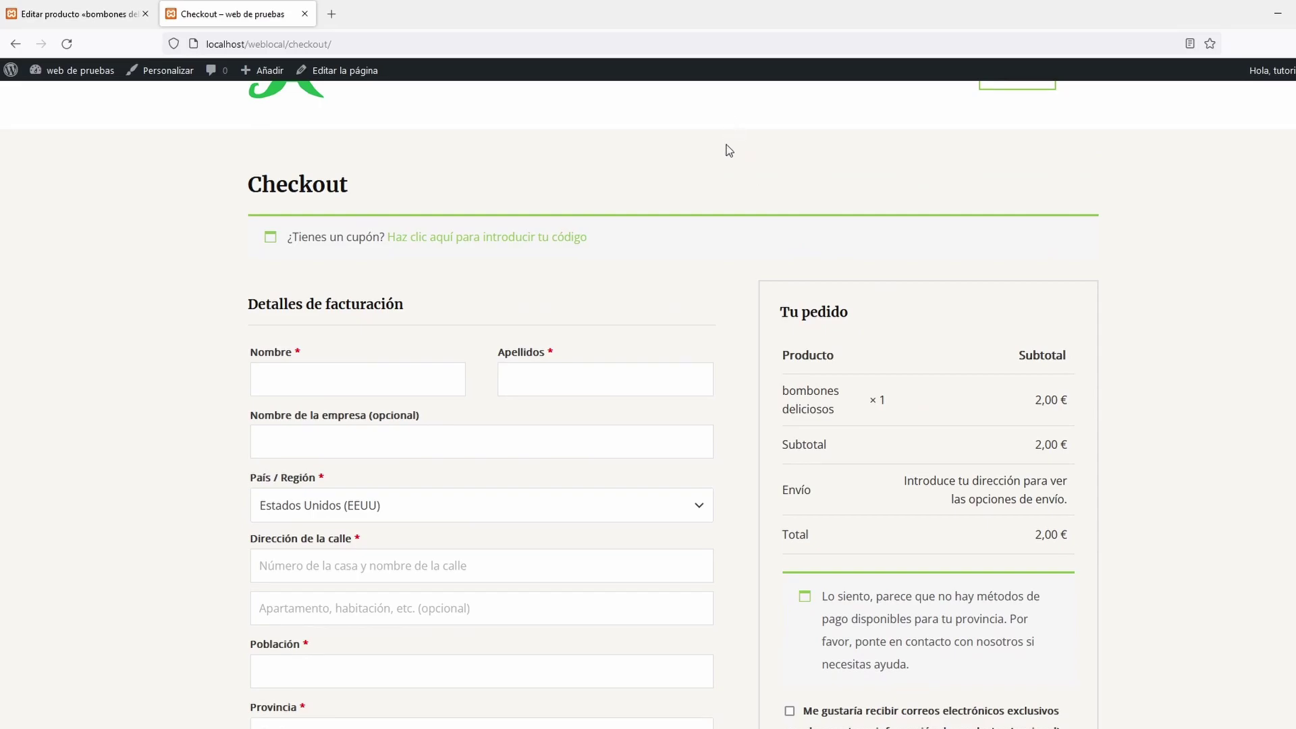
{"action": "left_click", "coordinate": [304, 13]}
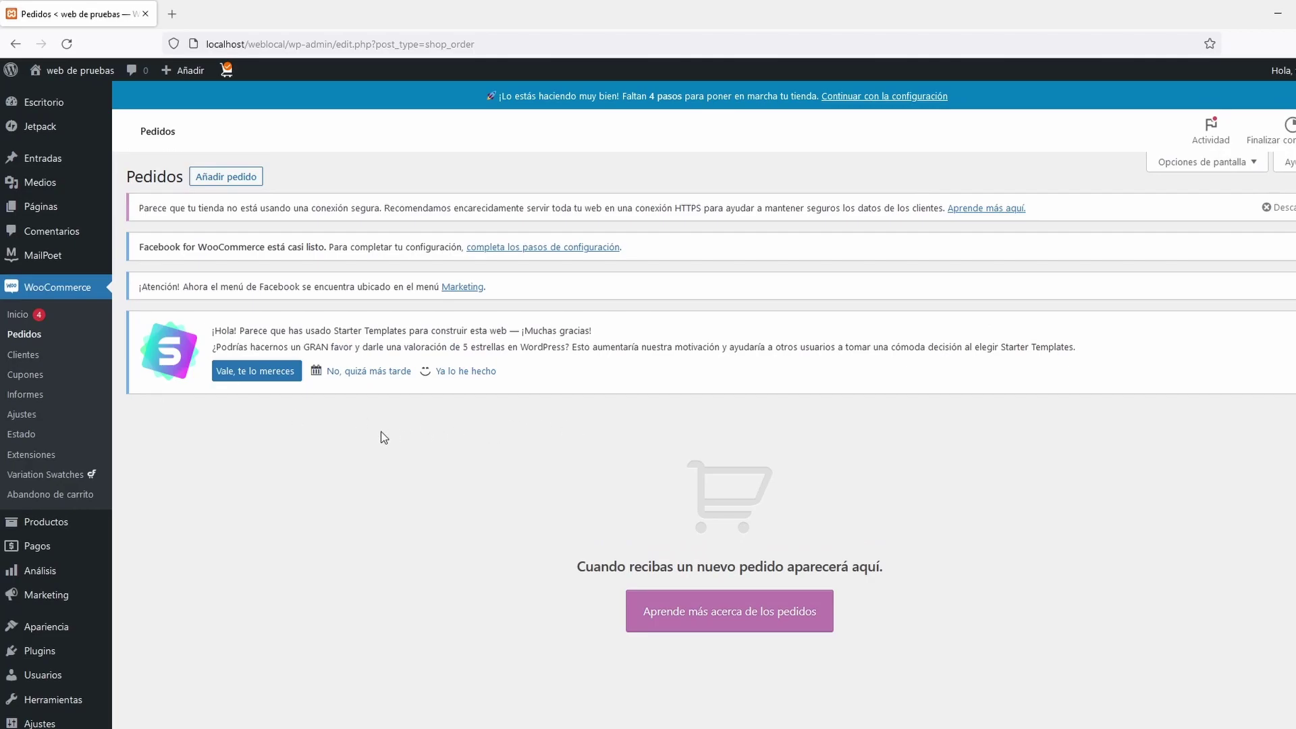
- Start a new manual order from the WooCommerce orders list, set its status to "Completado", and review its billing, shipping and item sections
{"action": "left_click", "coordinate": [224, 183]}
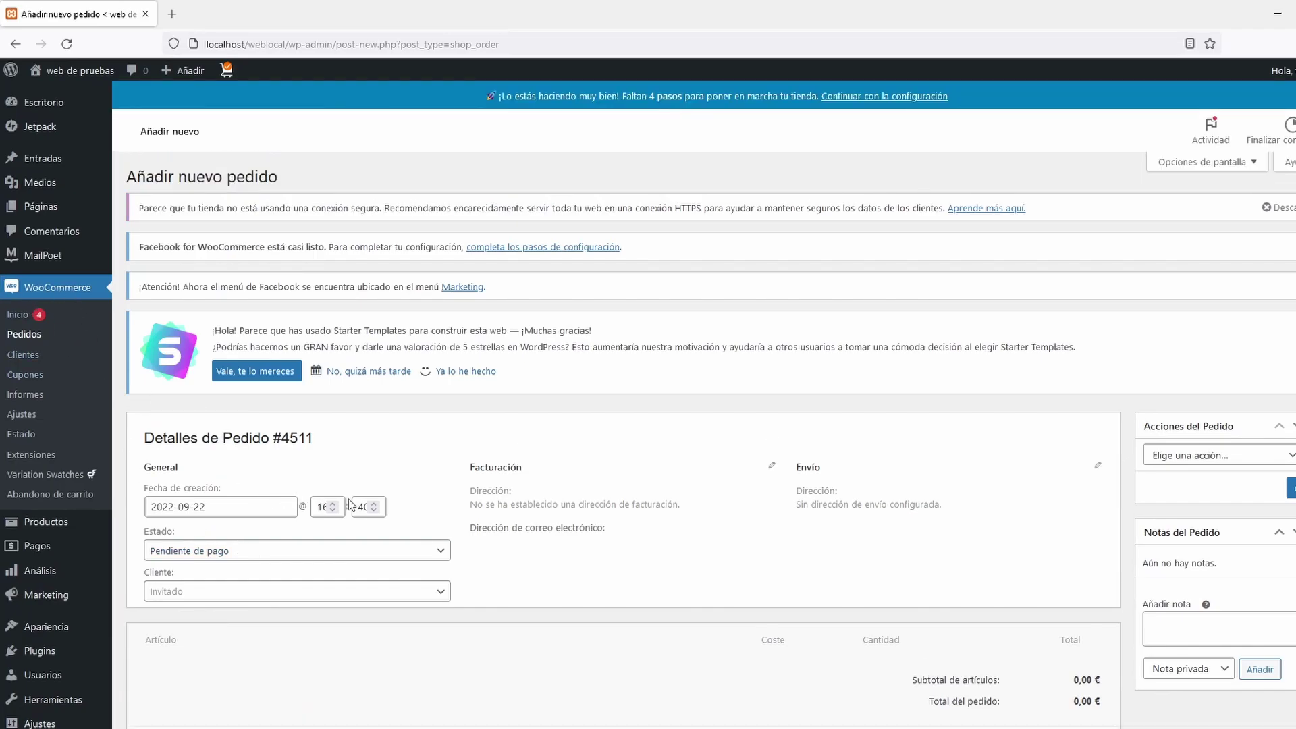
{"action": "left_click", "coordinate": [258, 558]}
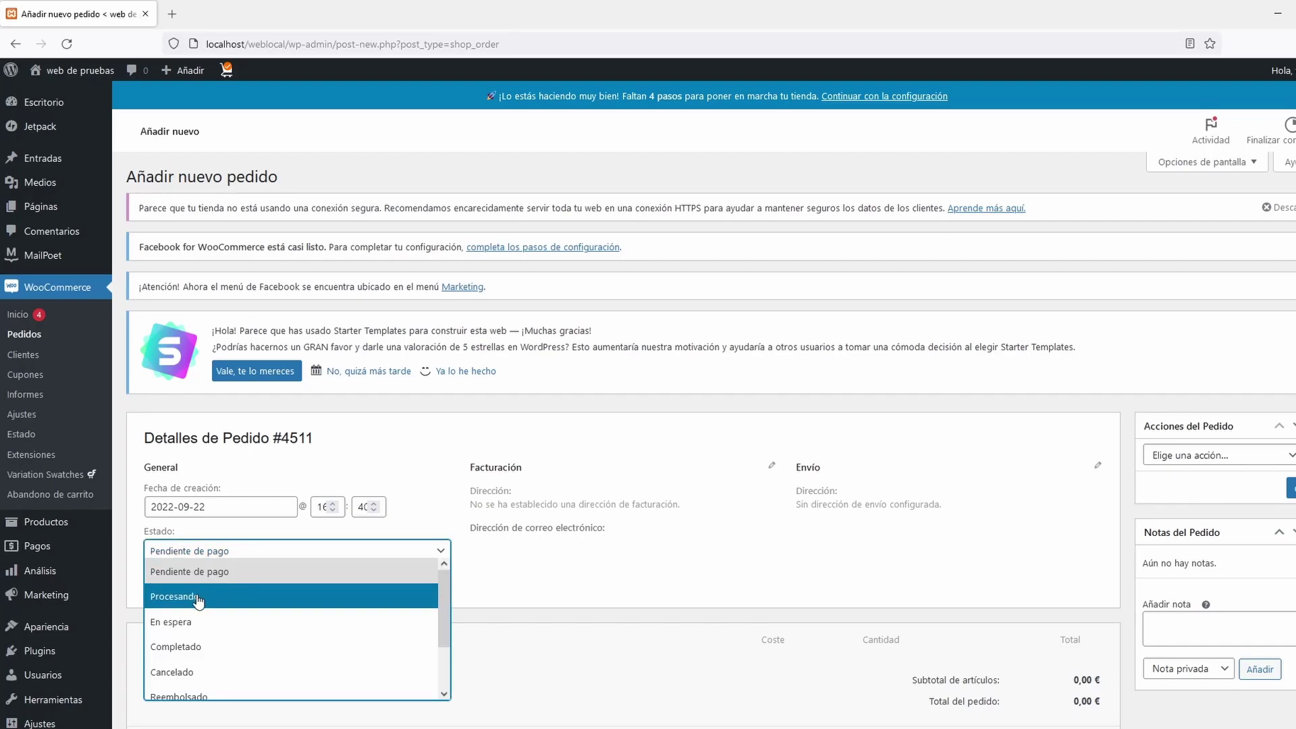
{"action": "left_click", "coordinate": [177, 647]}
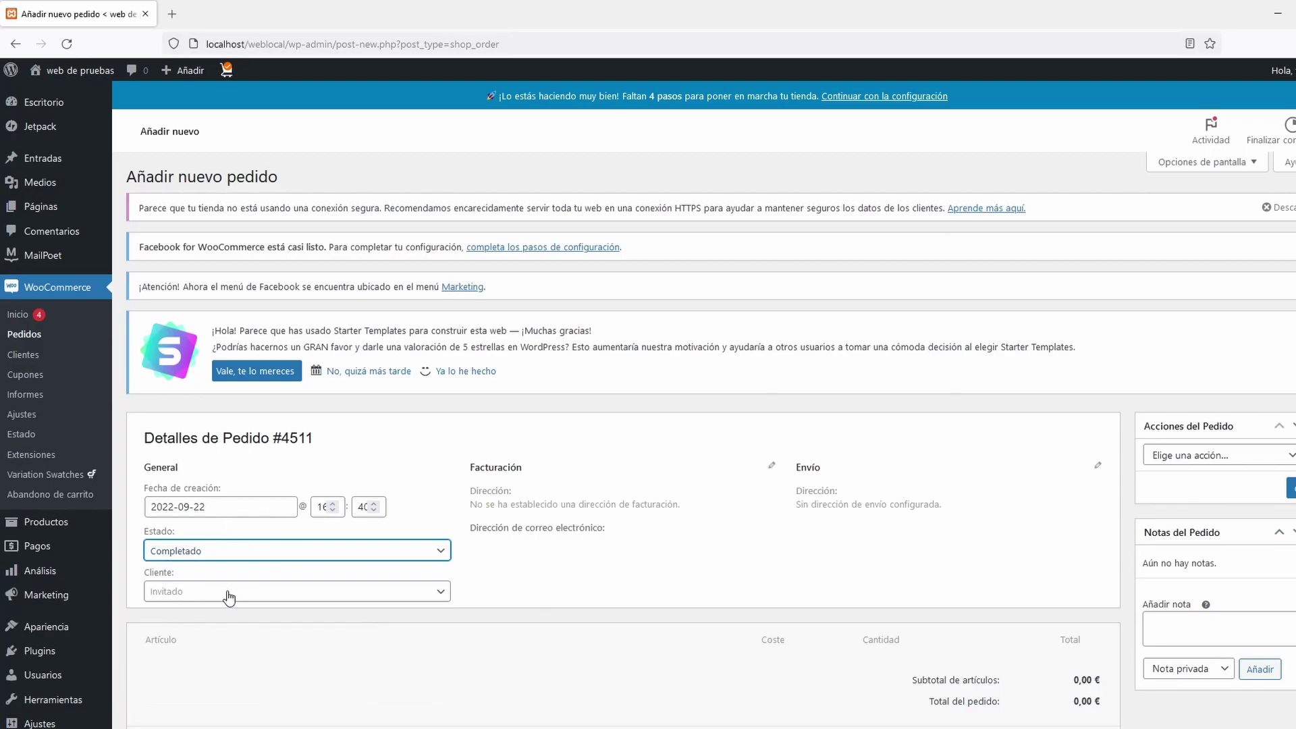
{"action": "scroll", "coordinate": [634, 513], "scroll_direction": "down", "scroll_amount": 1}
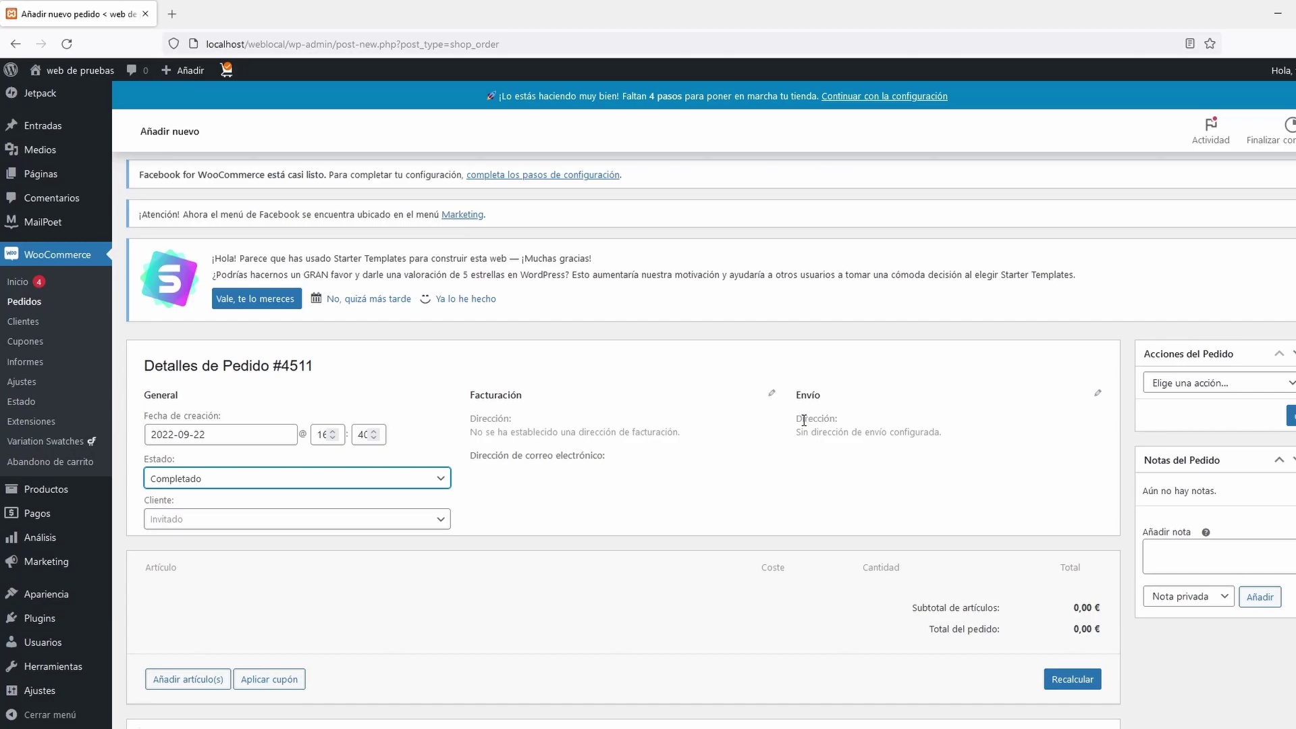
{"action": "scroll", "coordinate": [627, 436], "scroll_direction": "down", "scroll_amount": 1}
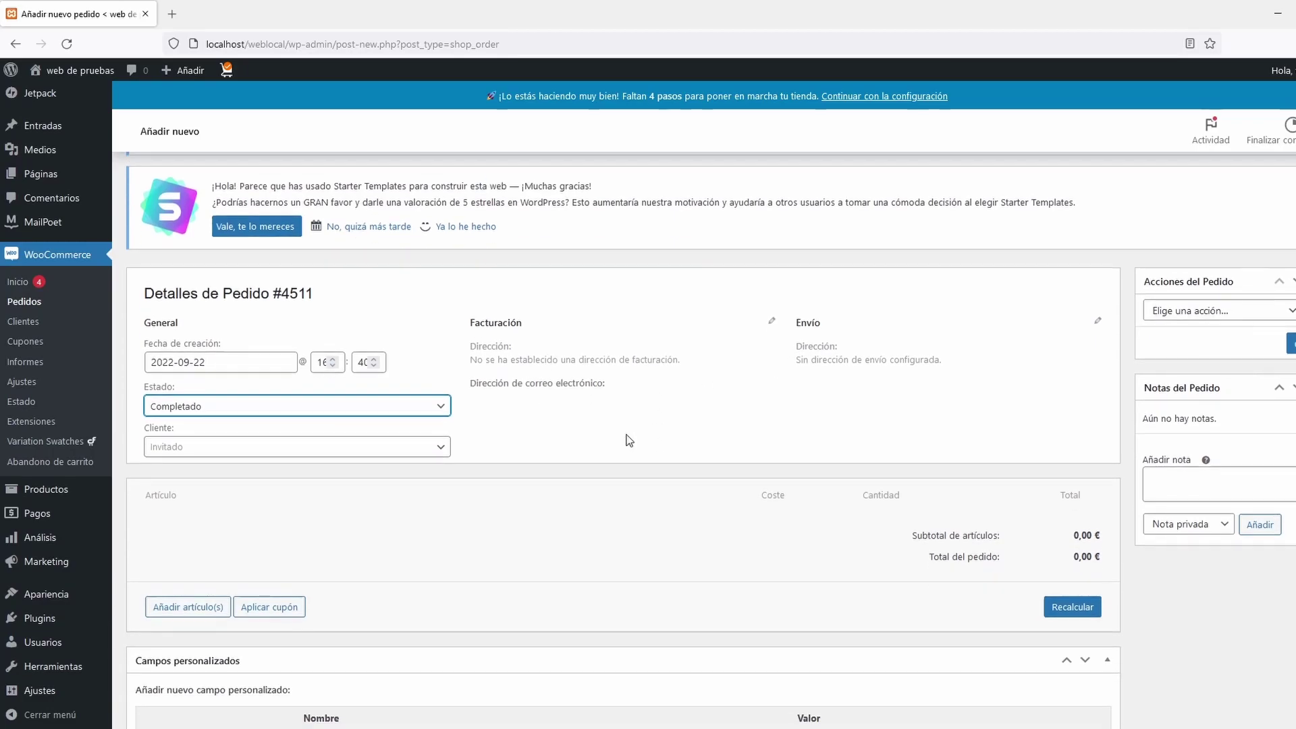
{"action": "scroll", "coordinate": [626, 437], "scroll_direction": "up", "scroll_amount": 1}
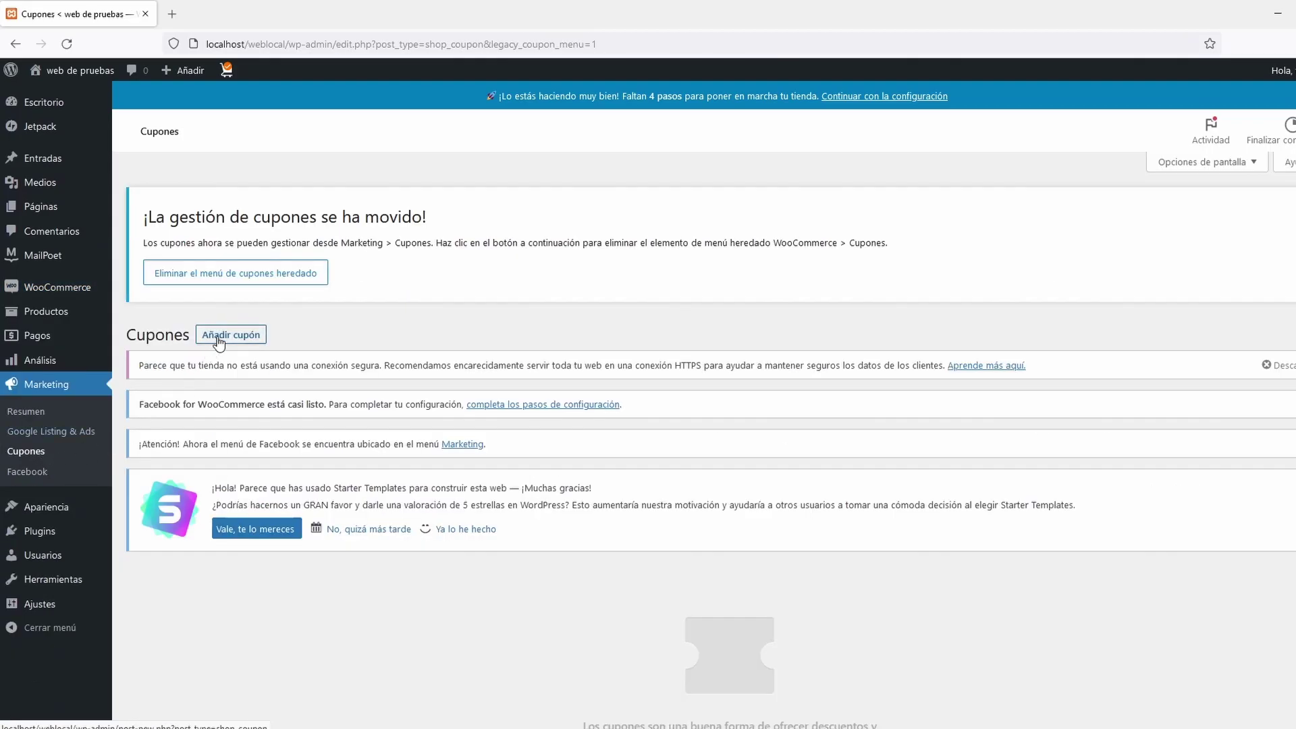
- Create a new coupon with the code "COMPRA" and the description "recibiras un descuento del 20%"
{"action": "left_click", "coordinate": [217, 337]}
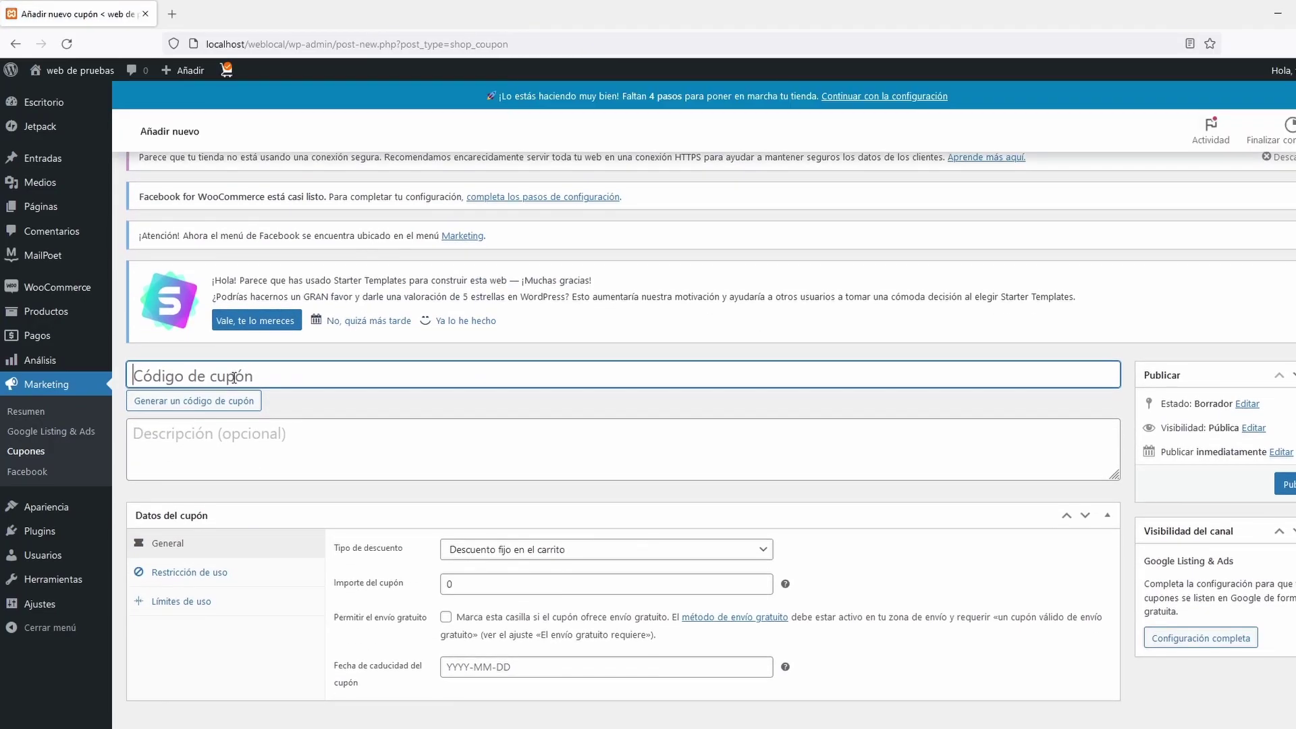
{"action": "type", "text": "COMPRA"}
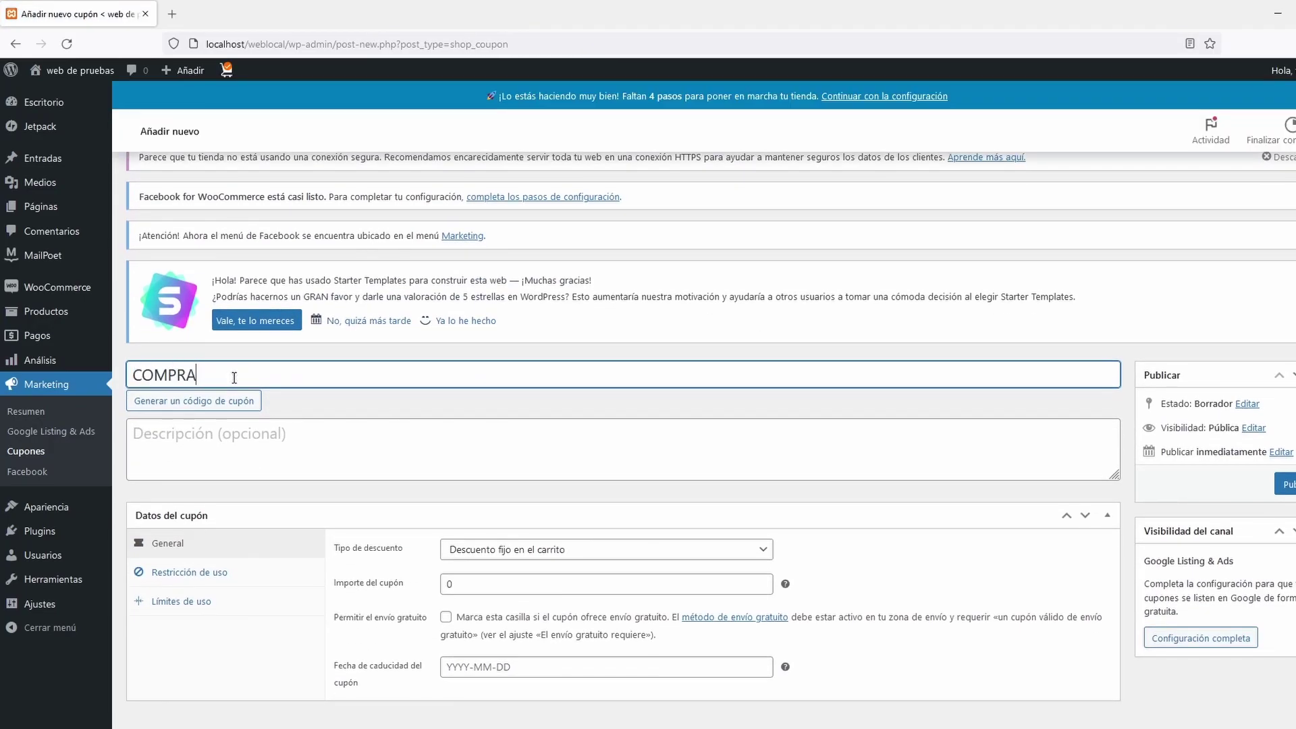
{"action": "double_click", "coordinate": [189, 374]}
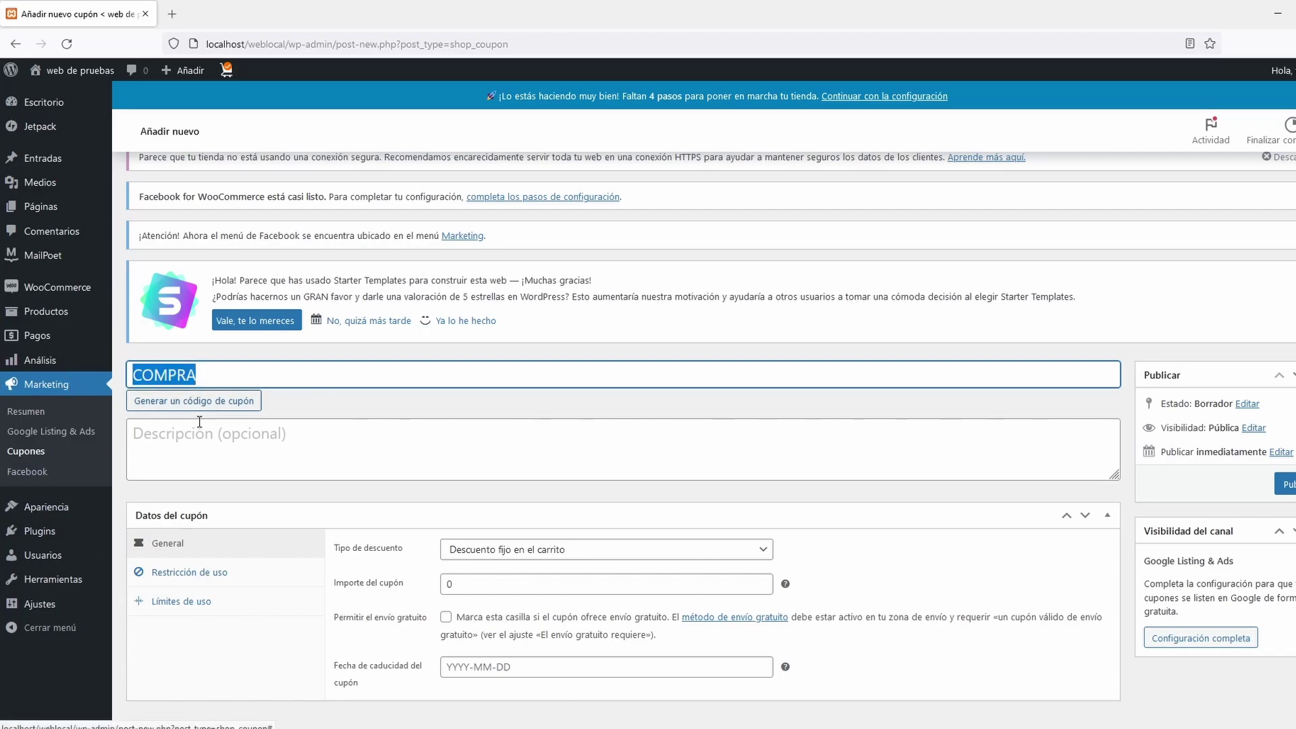
{"action": "left_click", "coordinate": [238, 440]}
{"action": "type", "text": "recibi"}
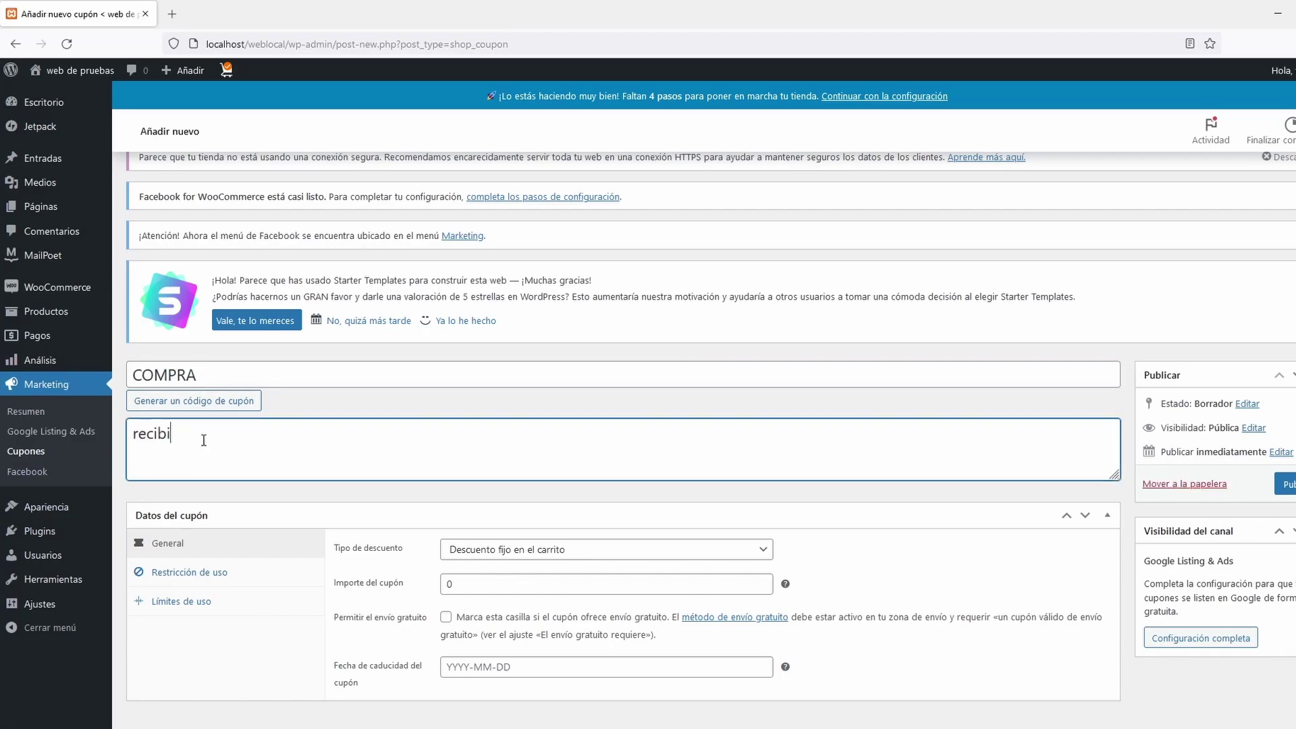
{"action": "type", "text": "ras un descuento del 20%"}
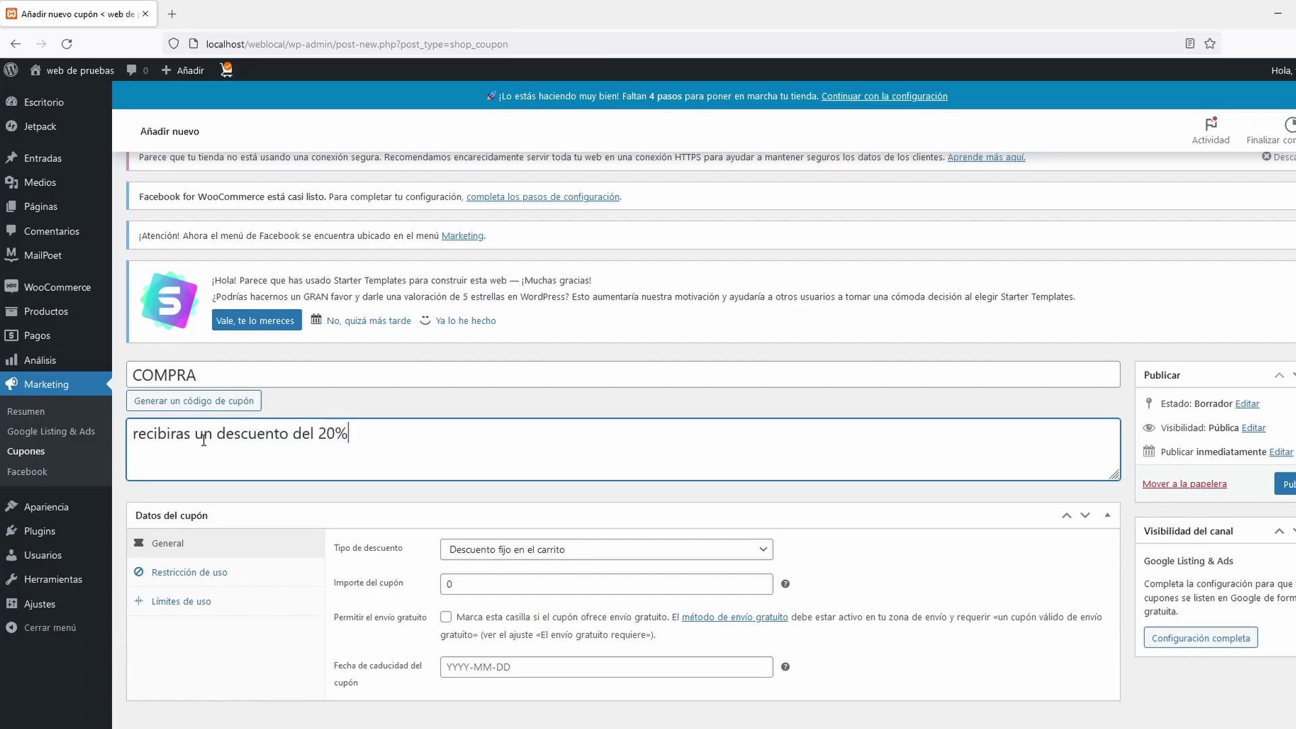
- Set the coupon's discount type to "Descuento en porcentaje" with an amount of 20, and allow free shipping
{"action": "scroll", "coordinate": [594, 466], "scroll_direction": "down", "scroll_amount": 1}
{"action": "left_click", "coordinate": [698, 527]}
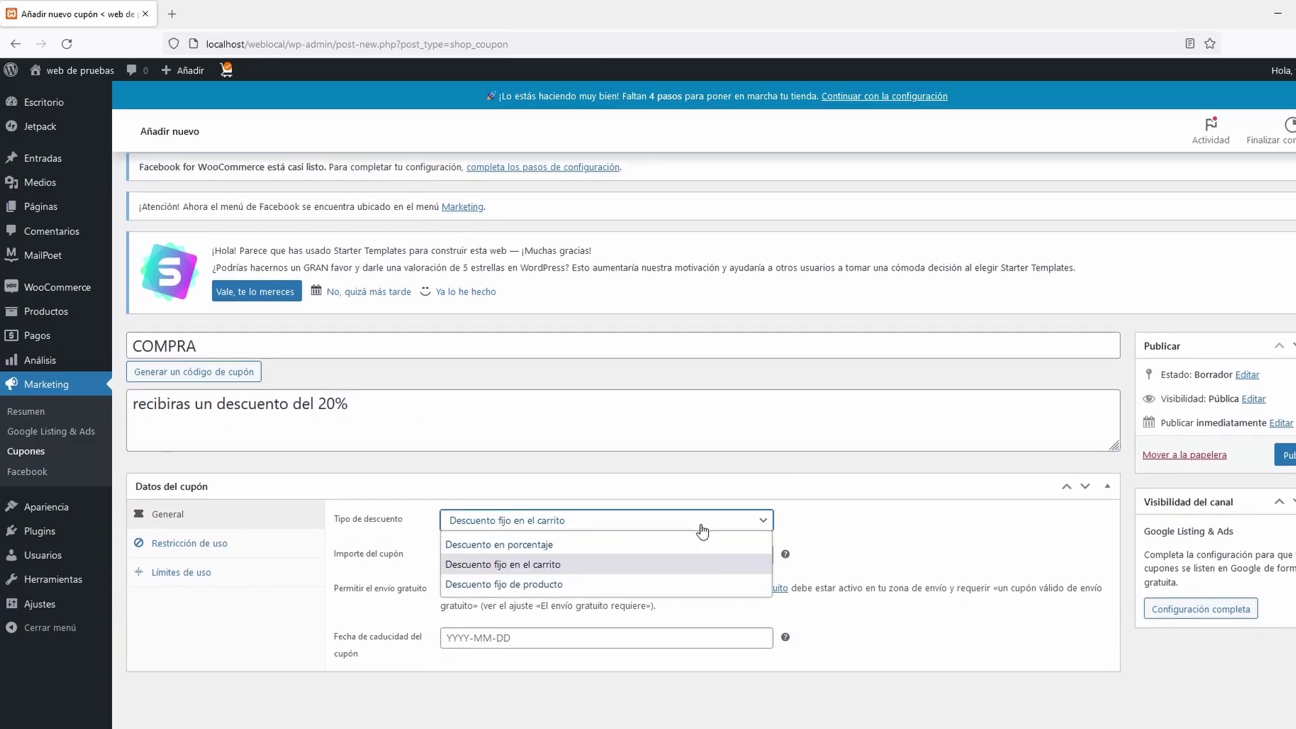
{"action": "left_click", "coordinate": [546, 545]}
{"action": "left_click", "coordinate": [575, 521]}
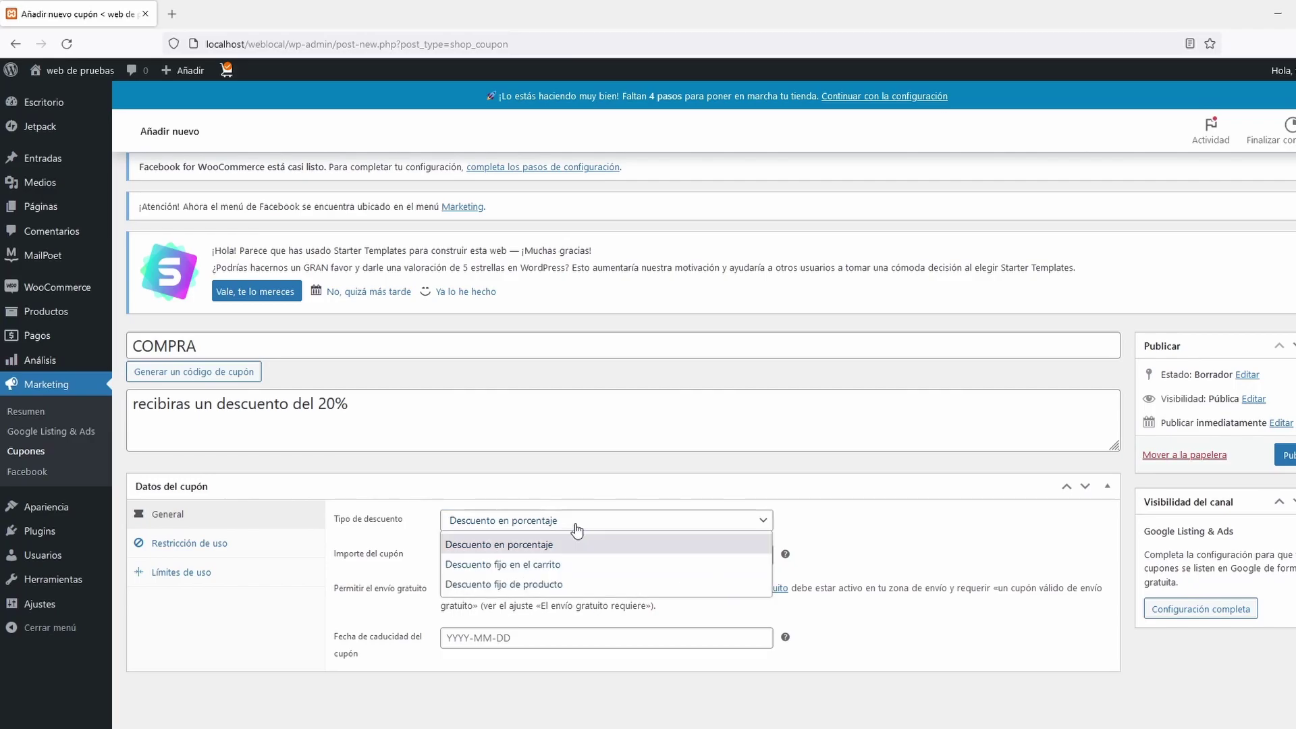
{"action": "left_click", "coordinate": [815, 532]}
{"action": "double_click", "coordinate": [511, 558]}
{"action": "type", "text": "20"}
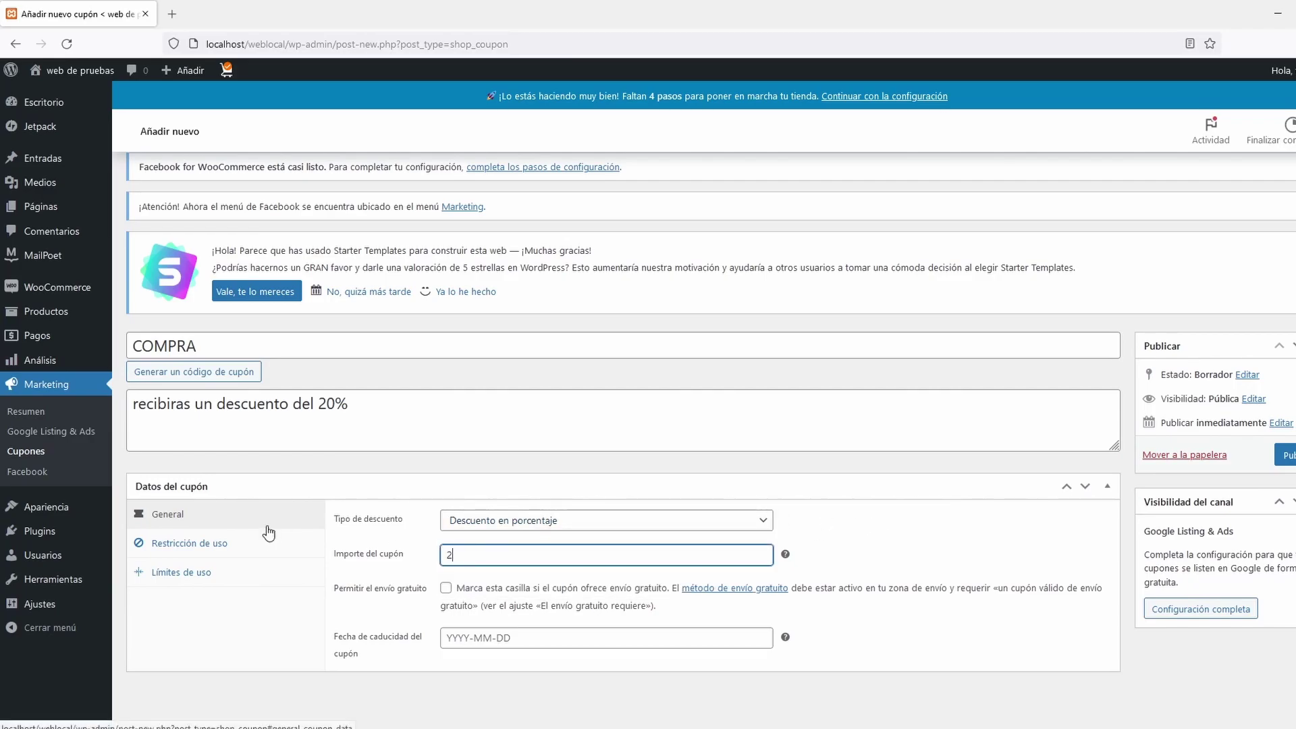
{"action": "left_click", "coordinate": [446, 591]}
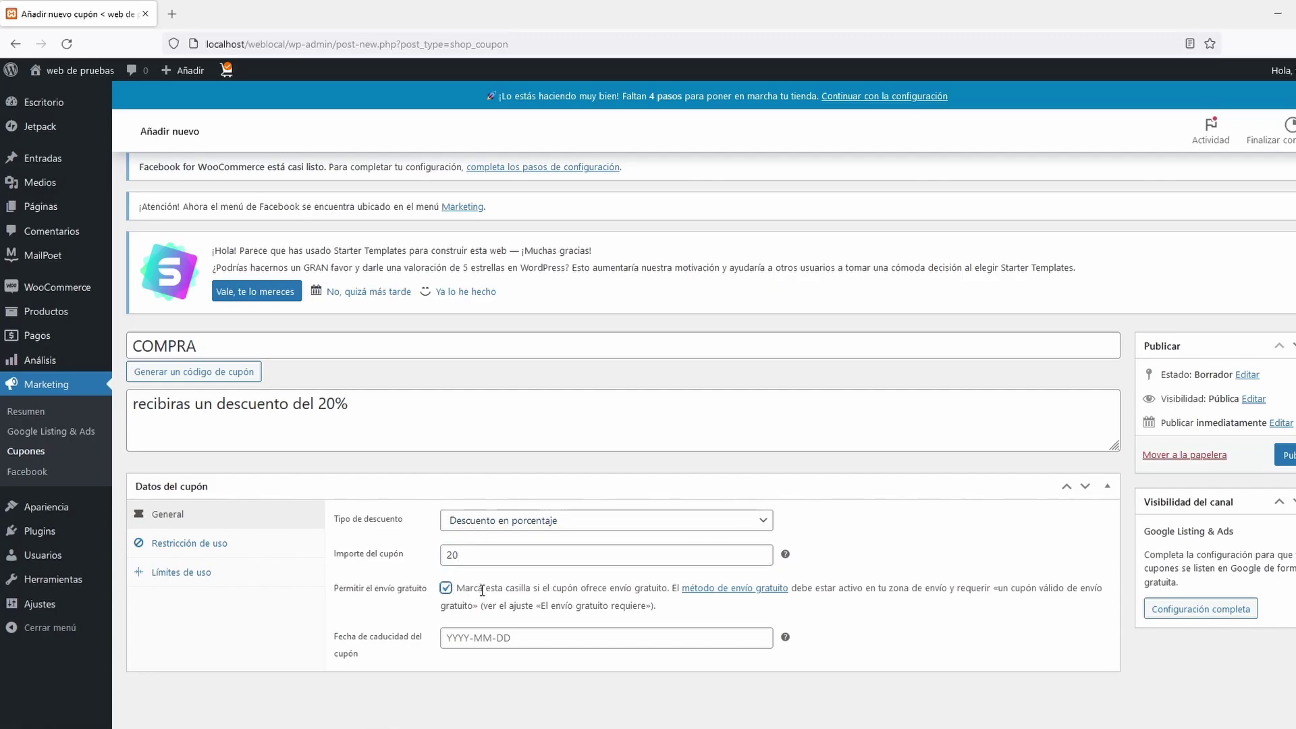
- Set the coupon's expiry date to 2022-09-29 and add the line "solo hasta el 29" to its description
{"action": "left_click", "coordinate": [756, 636]}
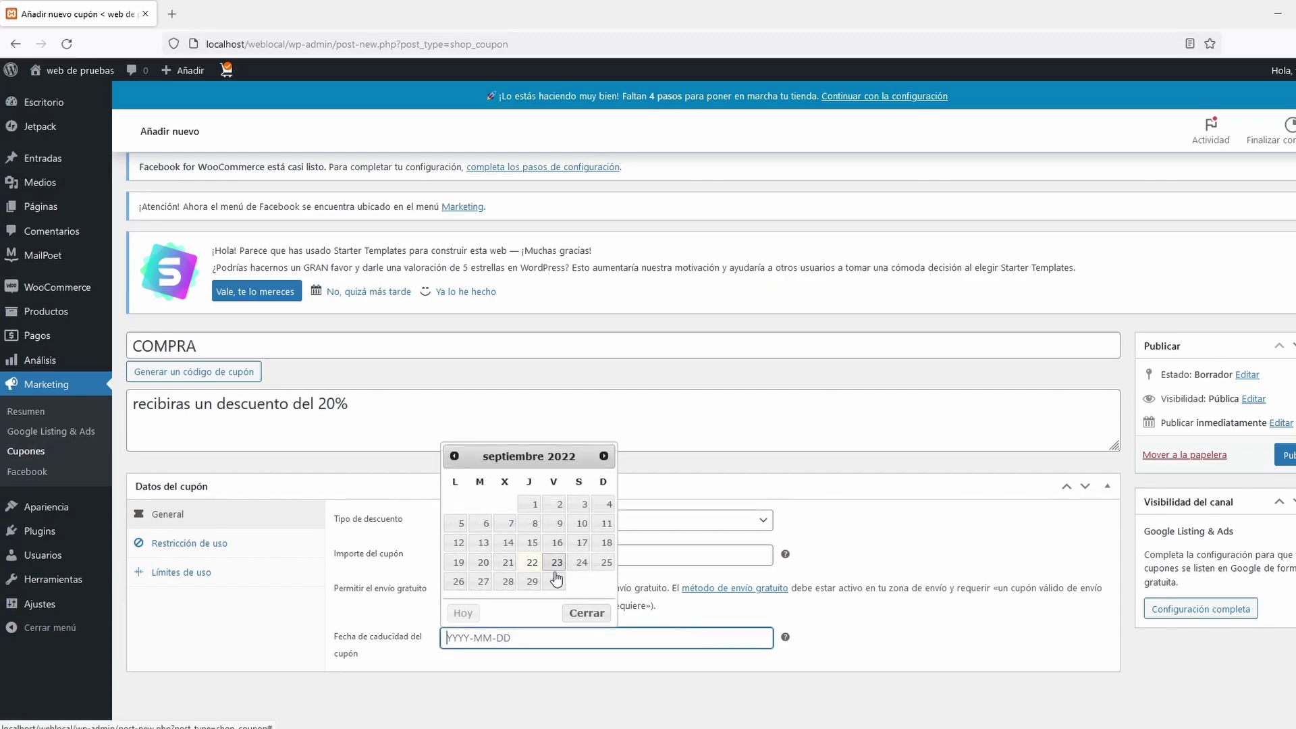
{"action": "left_click", "coordinate": [531, 581]}
{"action": "left_click", "coordinate": [391, 408]}
{"action": "type", "text": "solo hasta el 29"}
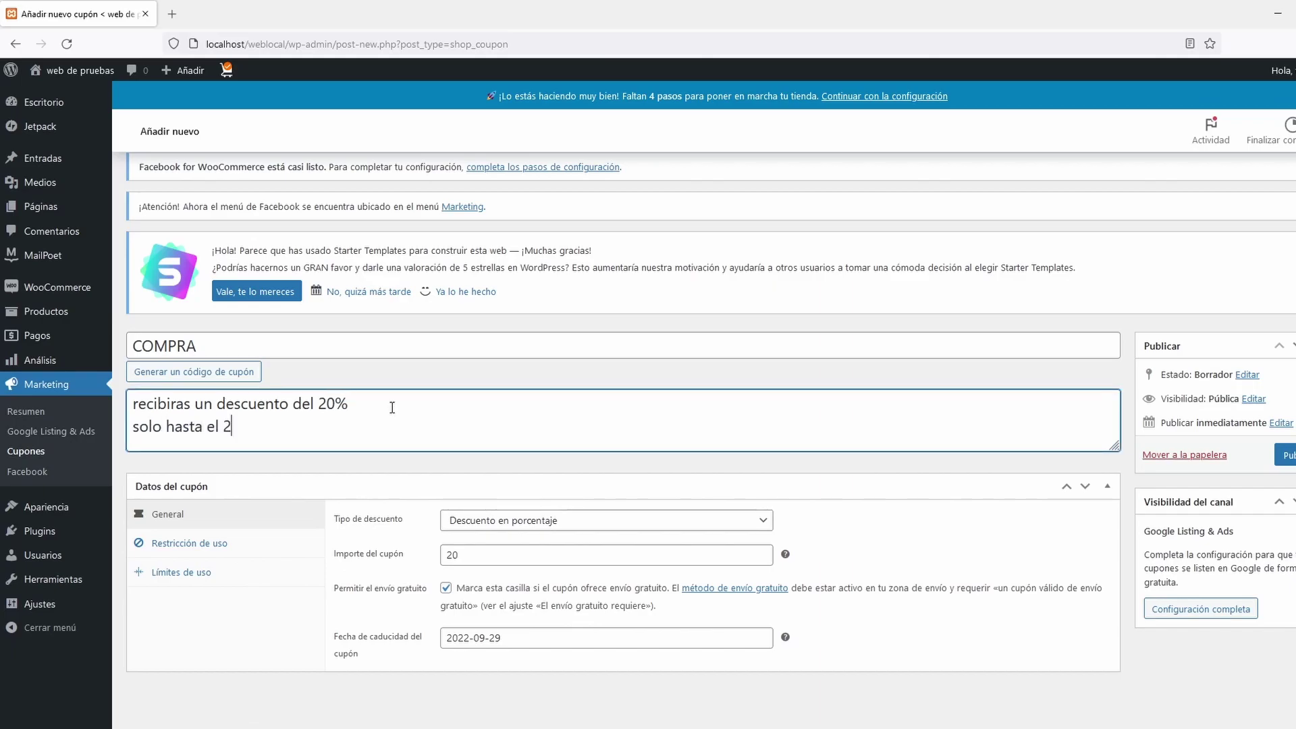
- Set the coupon's minimum spend to 60 in its usage restrictions and review the remaining restriction options
{"action": "left_click", "coordinate": [189, 543]}
{"action": "scroll", "coordinate": [371, 533], "scroll_direction": "down", "scroll_amount": 2}
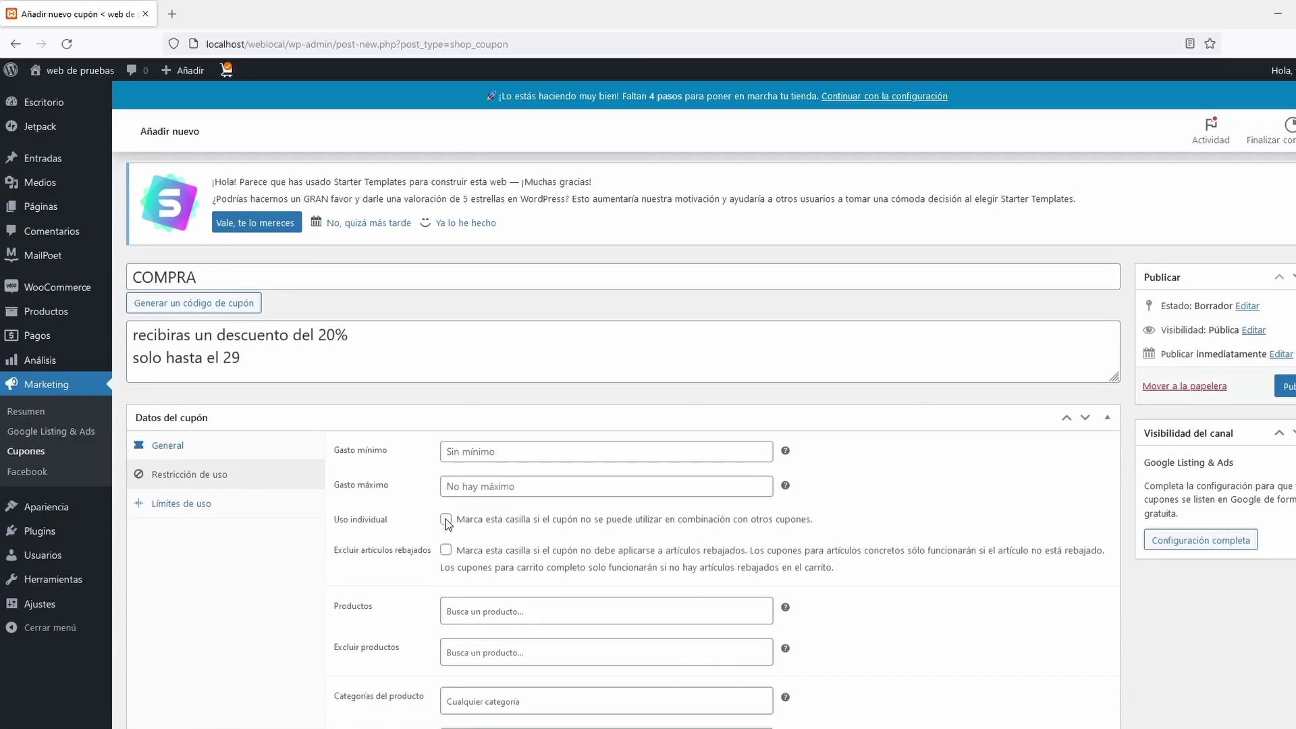
{"action": "left_click", "coordinate": [501, 449]}
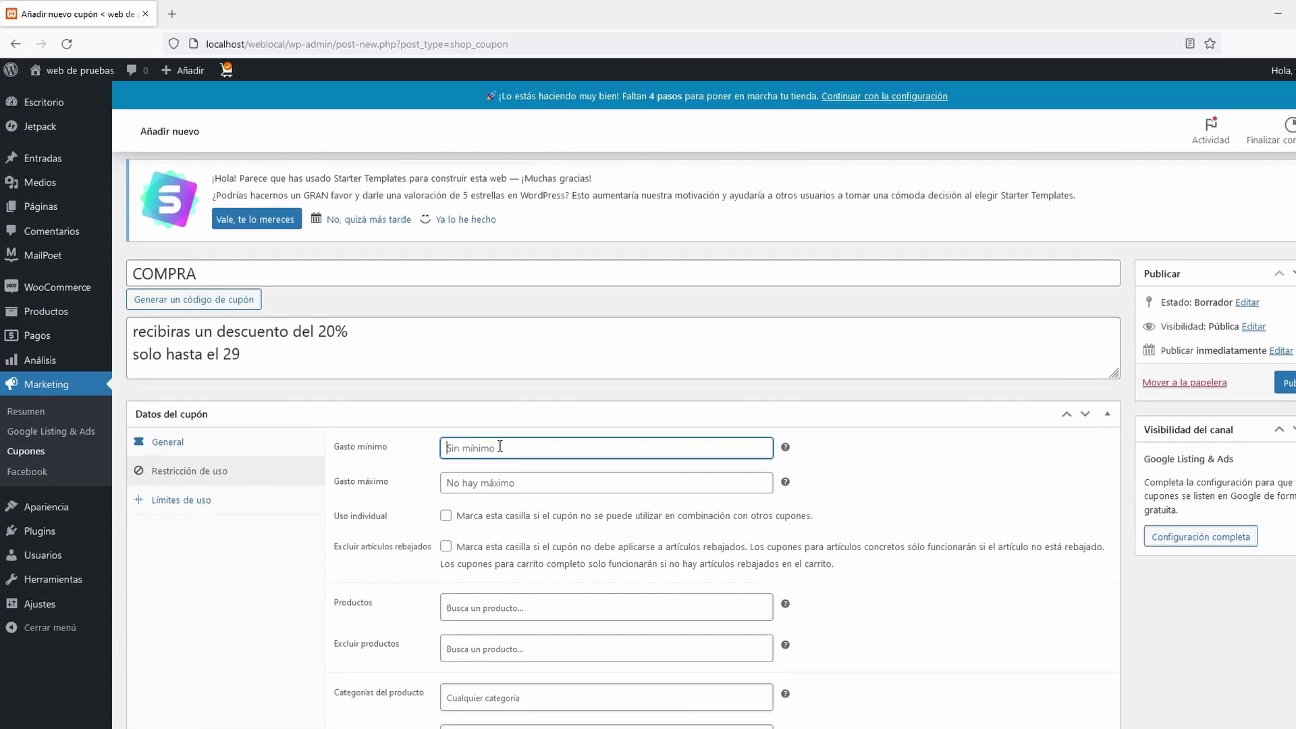
{"action": "type", "text": "60"}
{"action": "scroll", "coordinate": [401, 533], "scroll_direction": "down", "scroll_amount": 2}
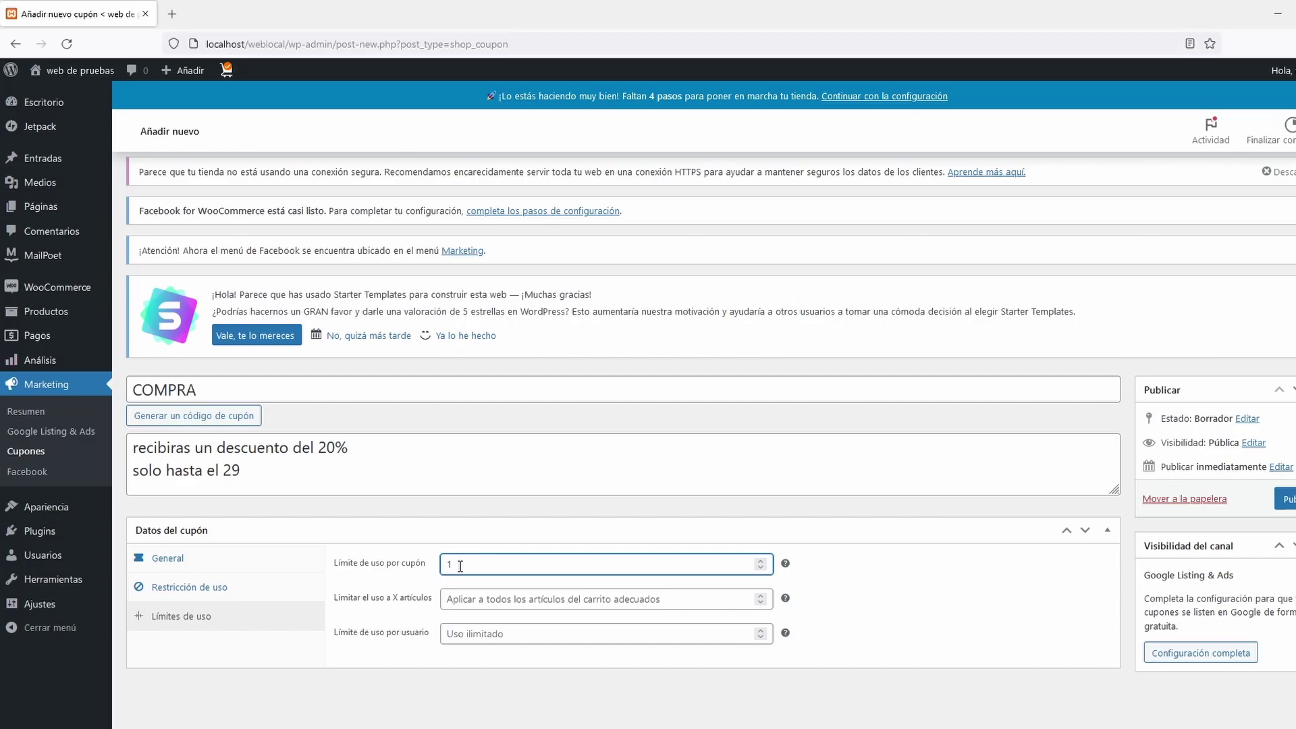
- Edit the coupon's usage limit per coupon and publish the coupon
{"action": "left_click_drag", "start_coordinate": [458, 564], "coordinate": [435, 569]}
{"action": "left_click", "coordinate": [1286, 500]}
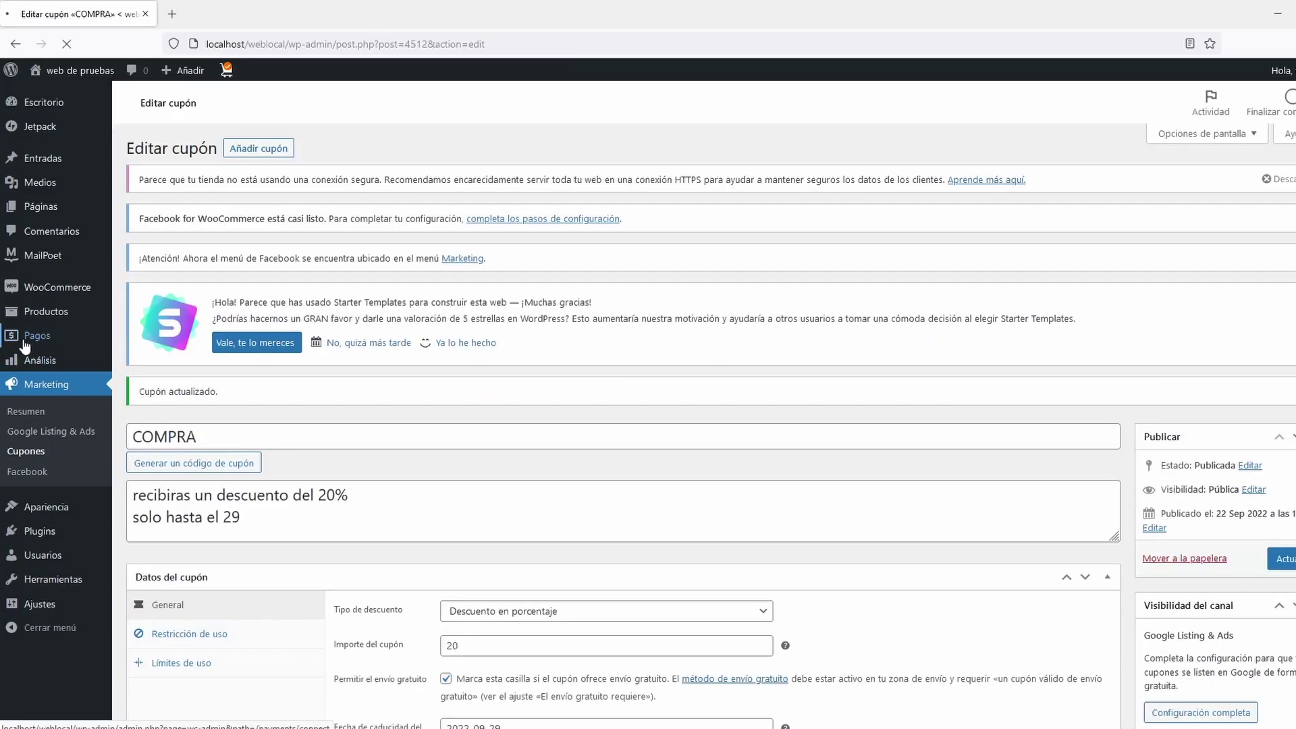
- Open the store's payments section and examine the WooCommerce Payments offer, its accepted payment methods and setup steps
{"action": "left_click", "coordinate": [43, 332]}
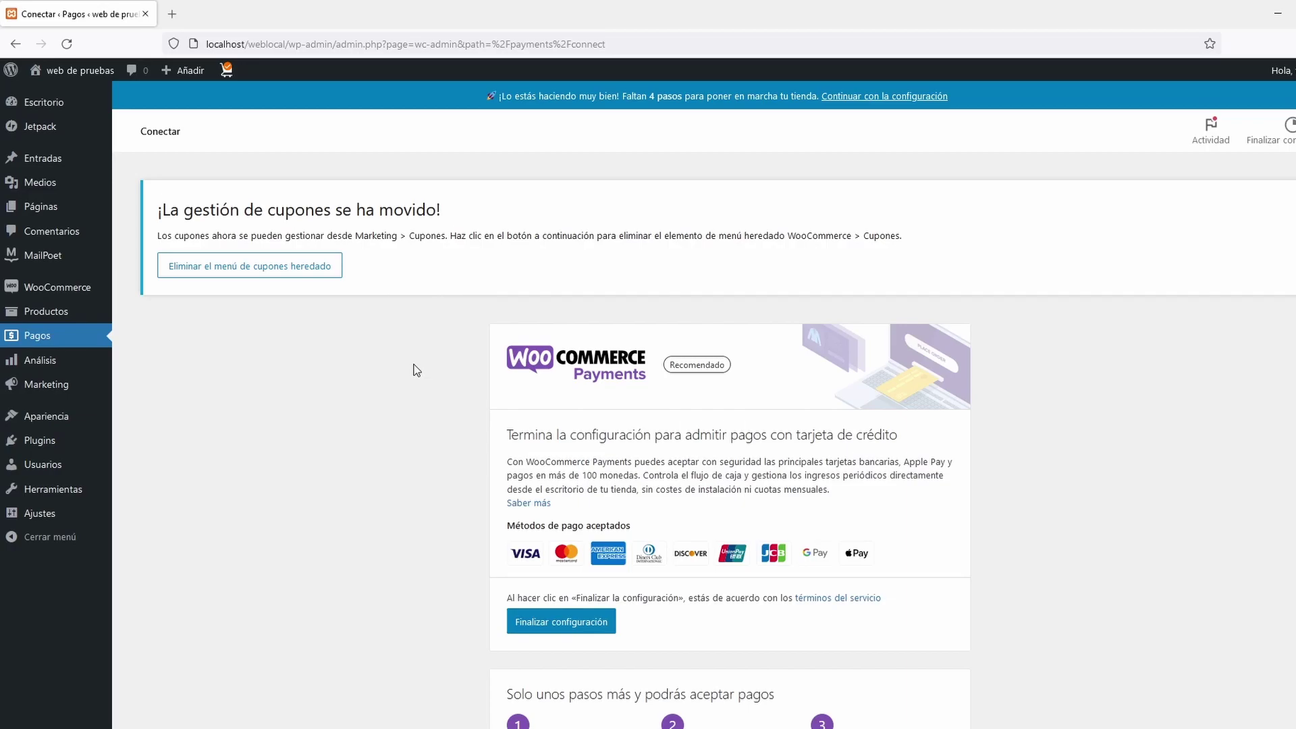
{"action": "scroll", "coordinate": [416, 369], "scroll_direction": "down", "scroll_amount": 2}
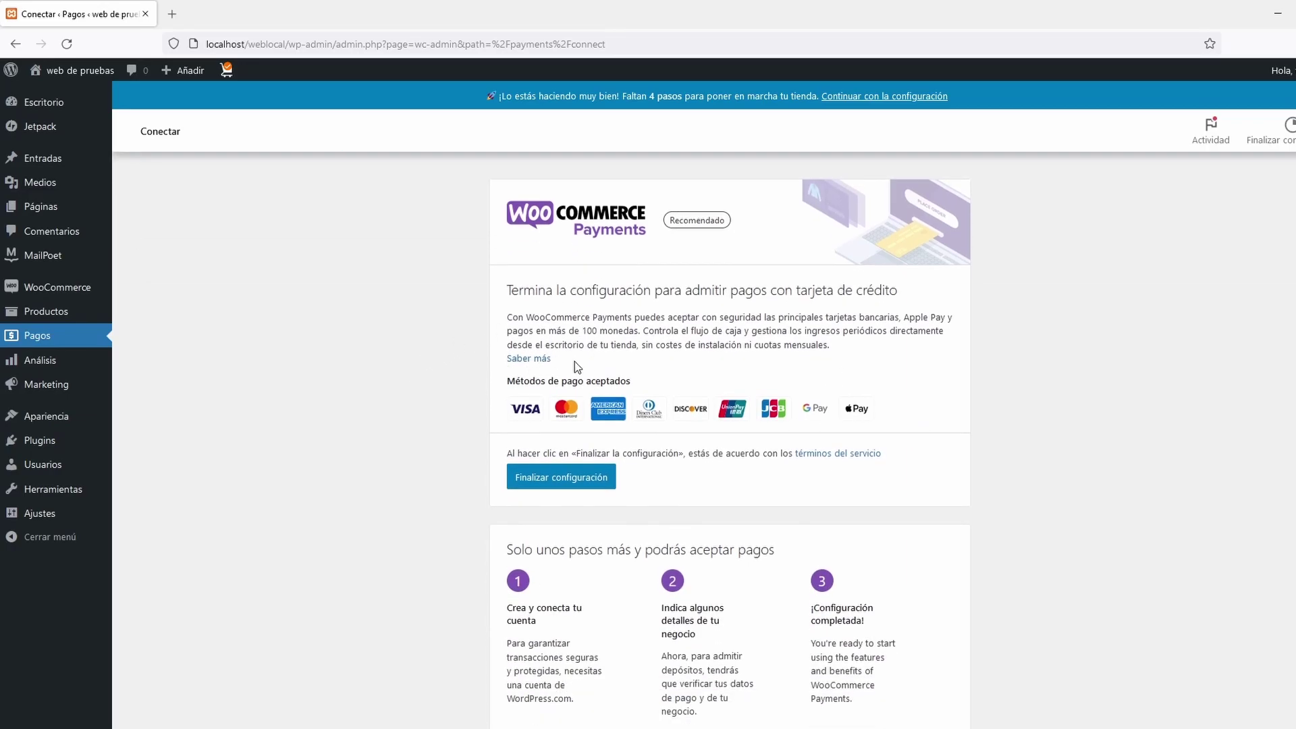
{"action": "scroll", "coordinate": [553, 368], "scroll_direction": "down", "scroll_amount": 1}
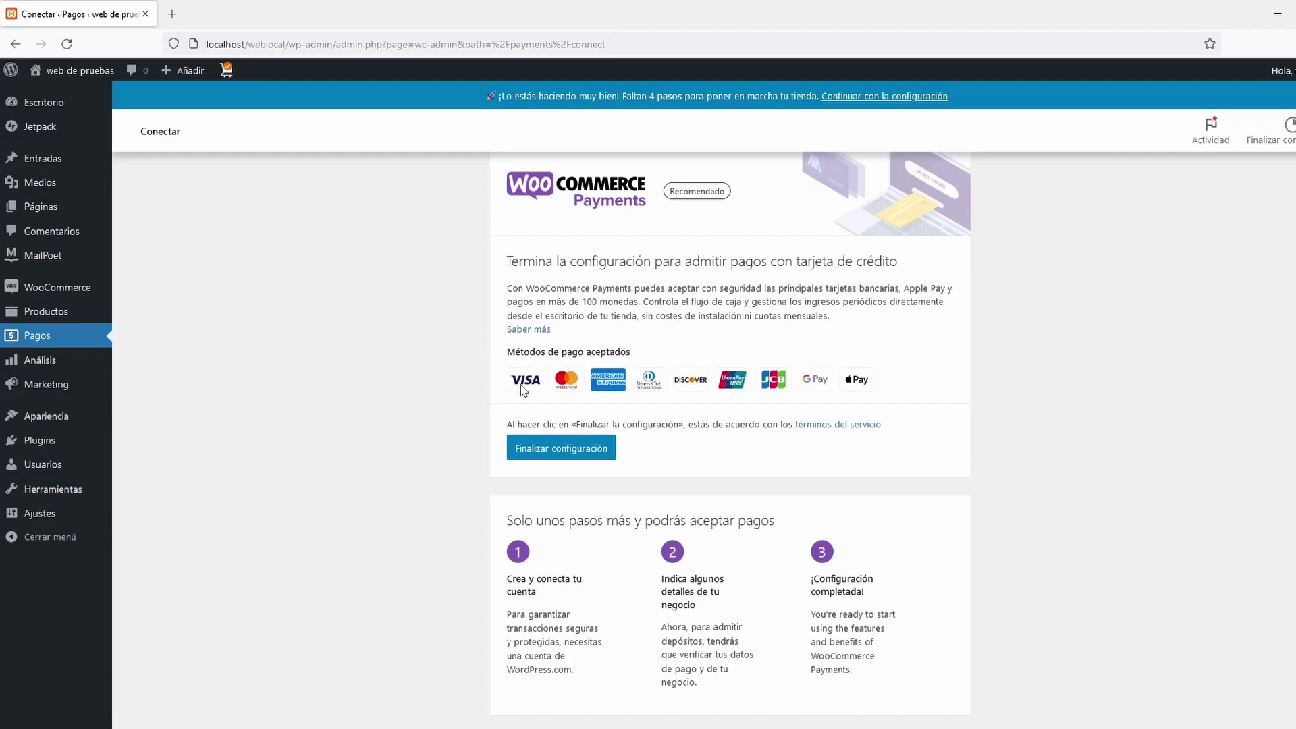